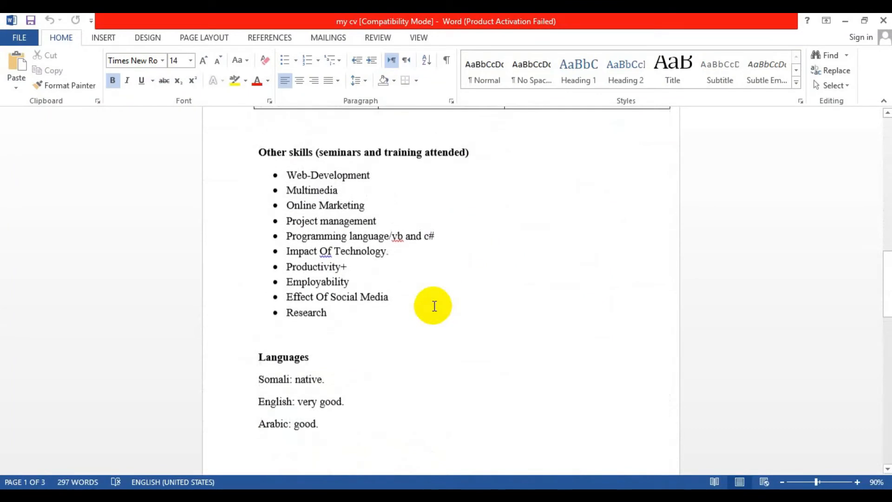
scroll(435, 305, up, 20)
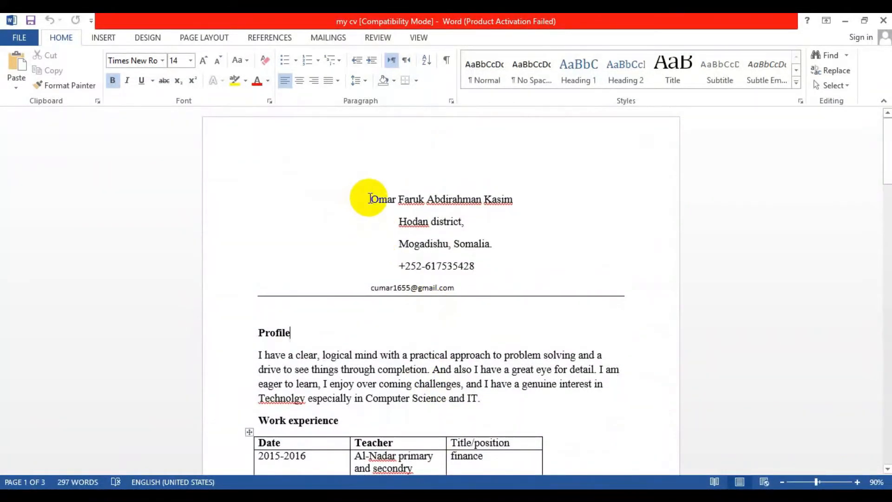
Review the existing CV document from its contact header through the skills and languages sections
drag(370, 199, 463, 284)
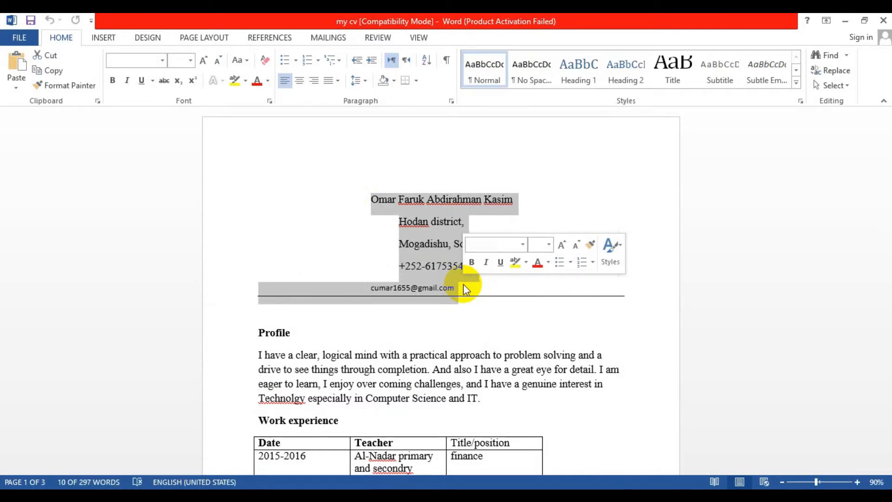
click(392, 400)
scroll(386, 397, down, 1)
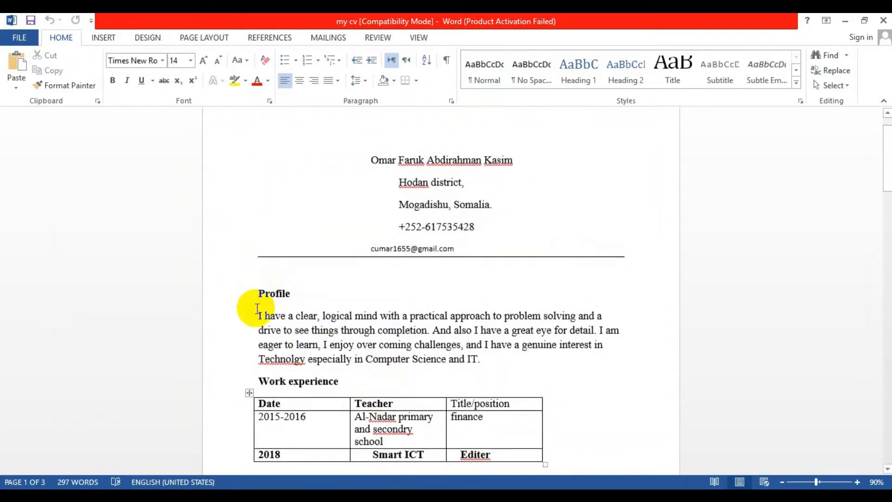
drag(257, 316, 426, 330)
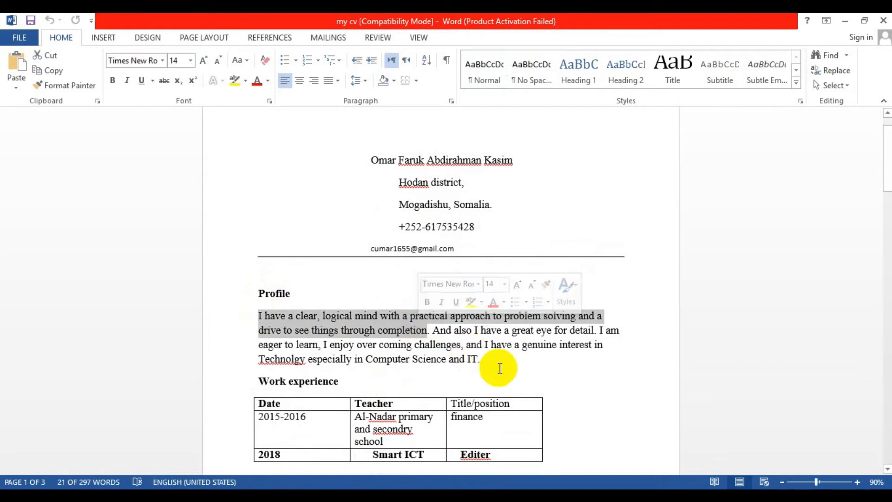
triple_click(484, 358)
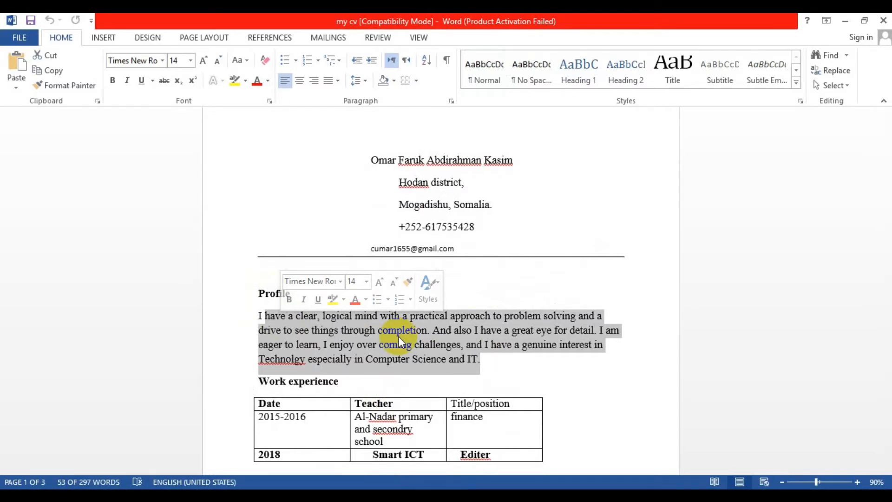
click(399, 336)
scroll(399, 336, down, 2)
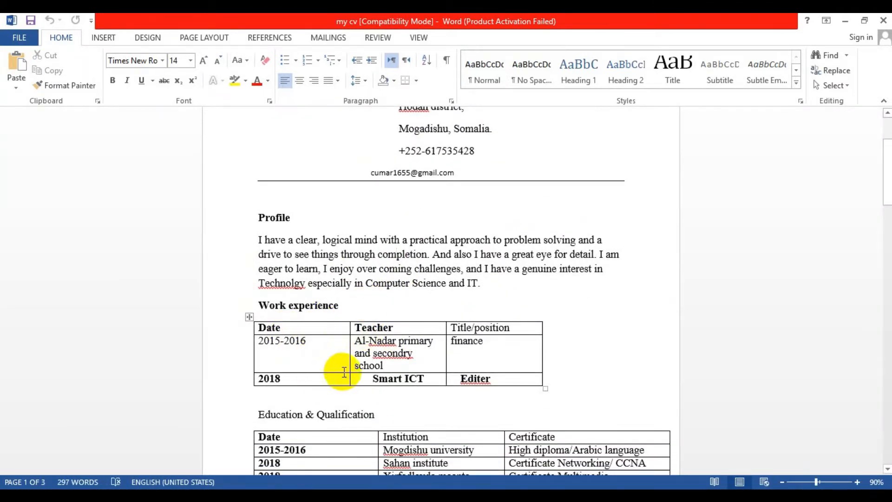
scroll(395, 348, down, 2)
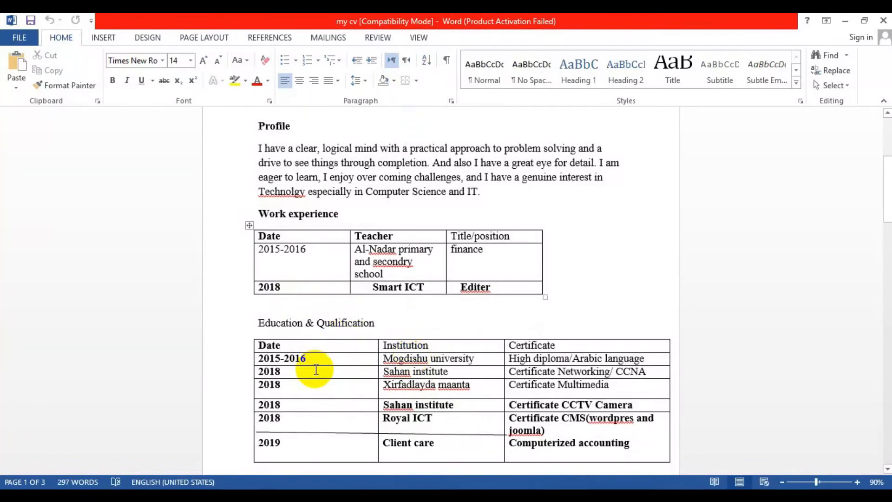
scroll(315, 370, down, 2)
scroll(314, 365, down, 6)
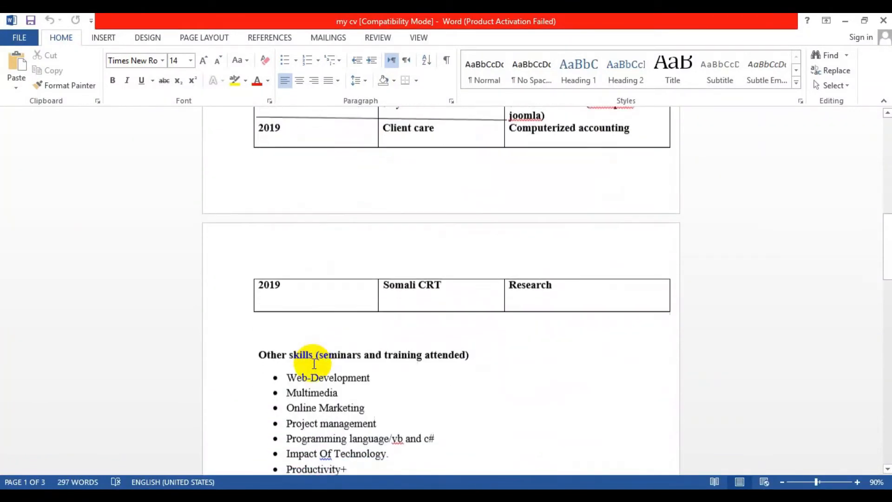
scroll(300, 330, down, 2)
scroll(304, 372, down, 1)
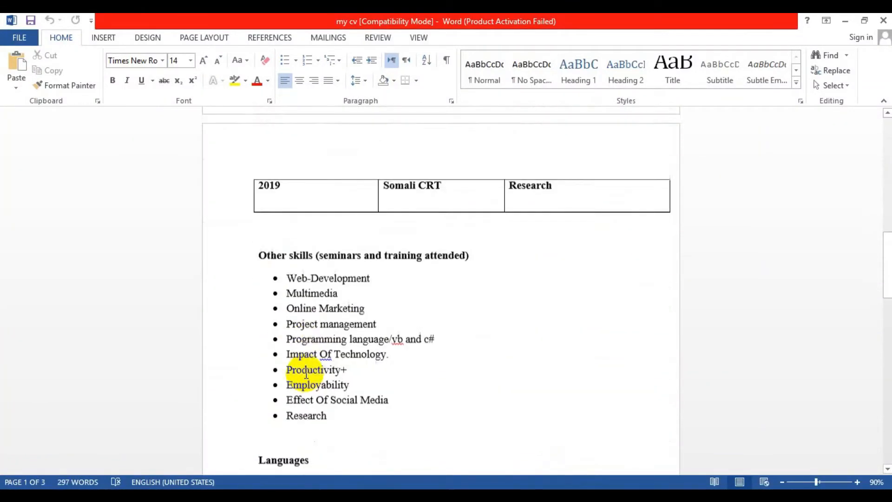
scroll(306, 372, down, 1)
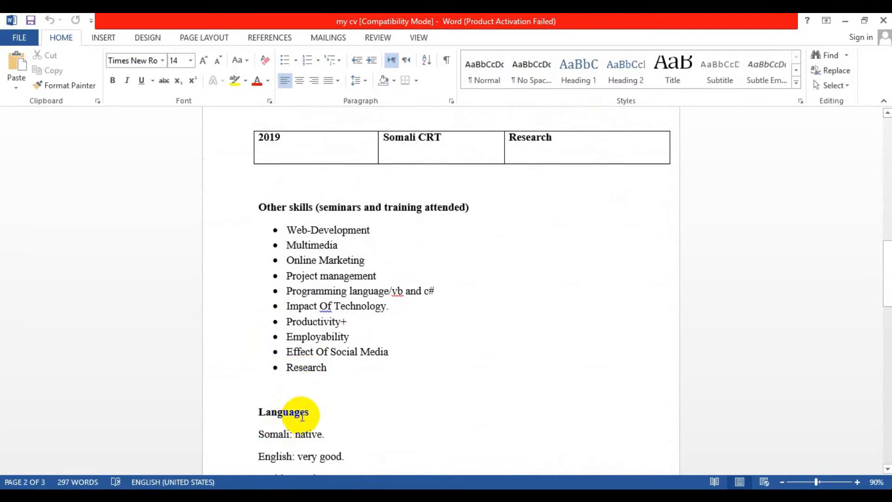
scroll(301, 411, down, 3)
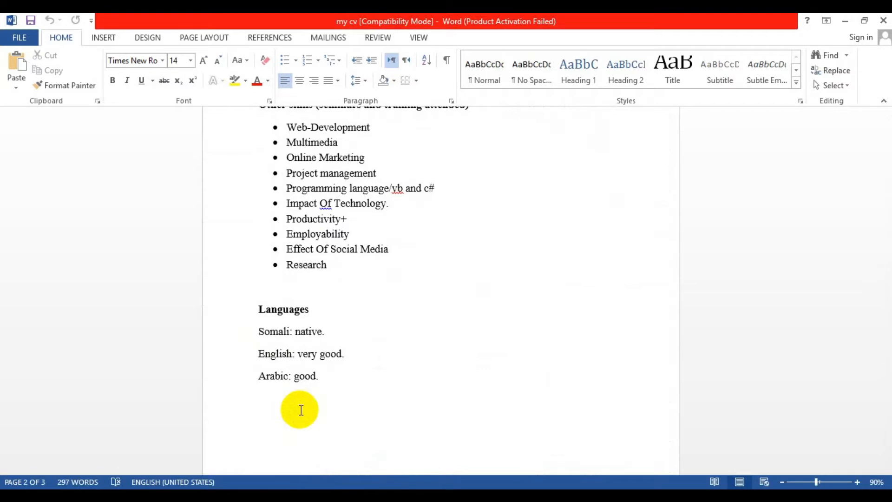
Create a new blank document and type the person's full name on the first line
key(ctrl+n)
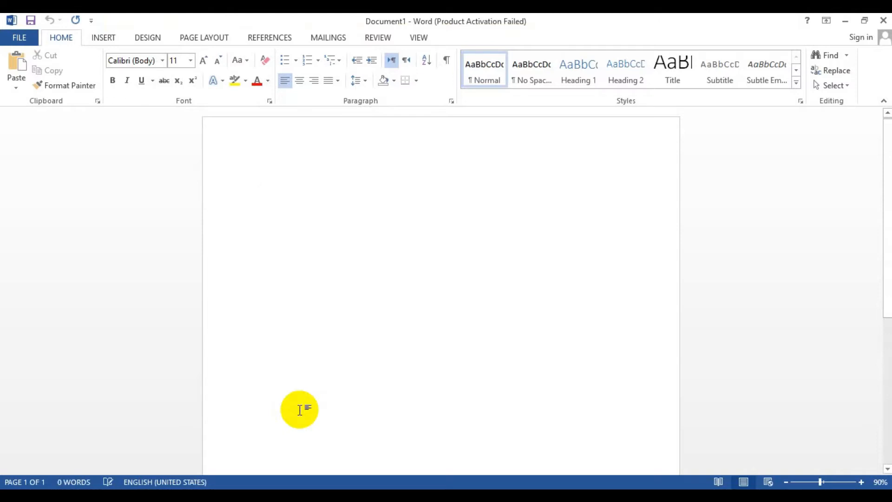
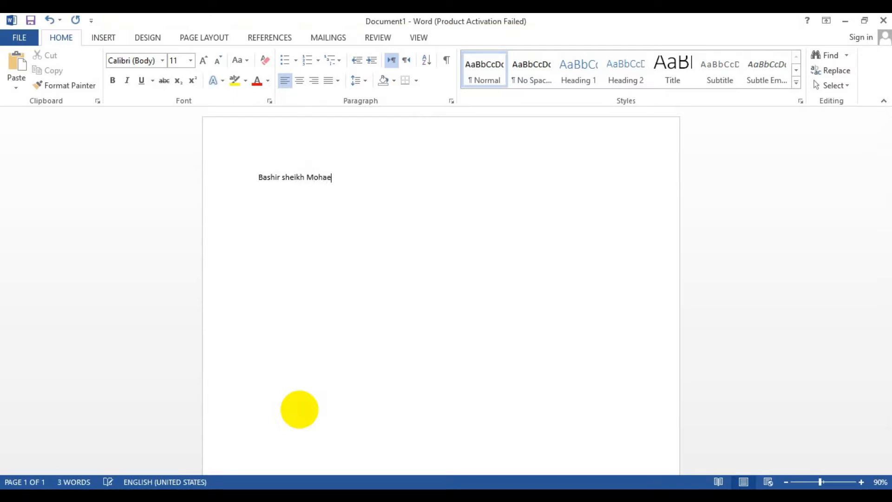
click(343, 178)
click(354, 178)
text(ji)
key(Return)
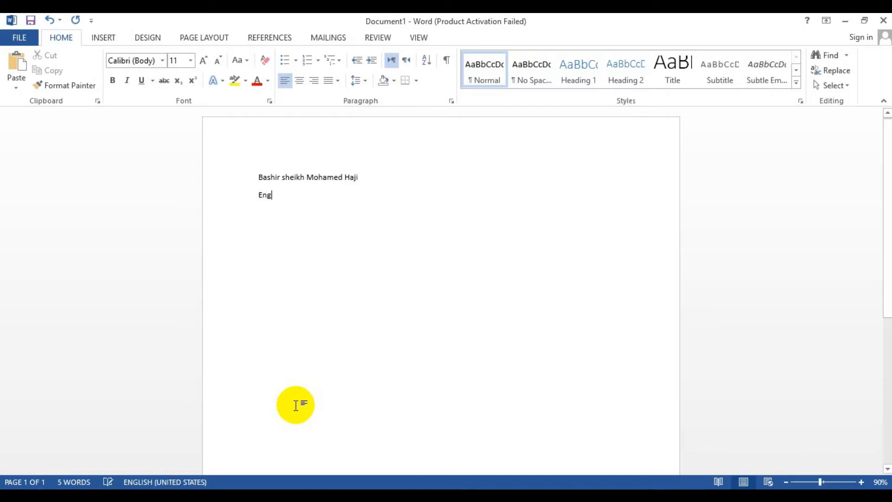
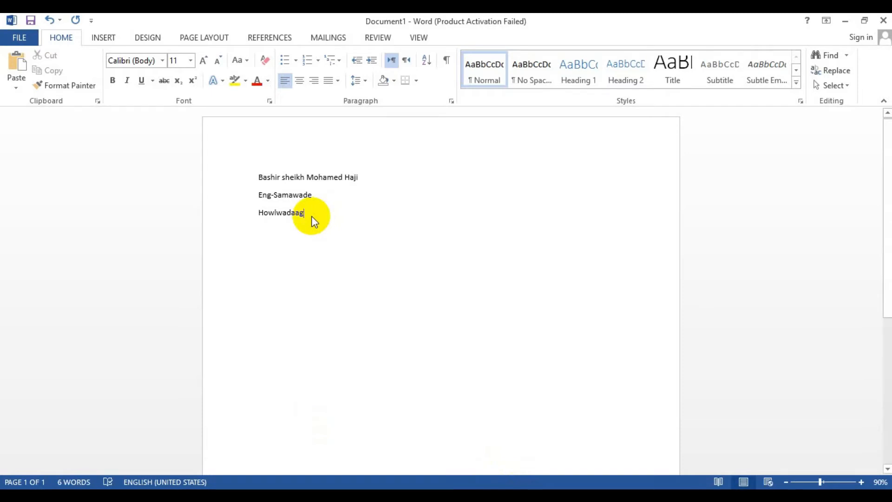
Type the street and district address lines, adding a space after the comma in the district line
key(Return)
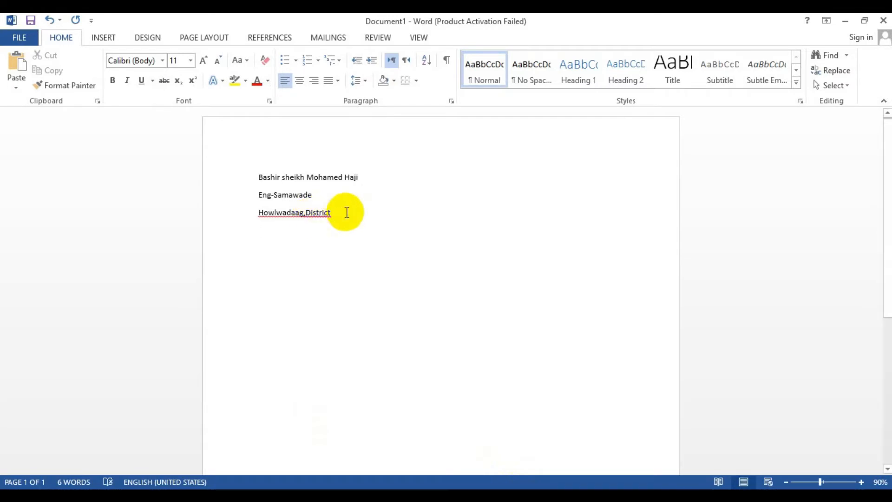
click(305, 212)
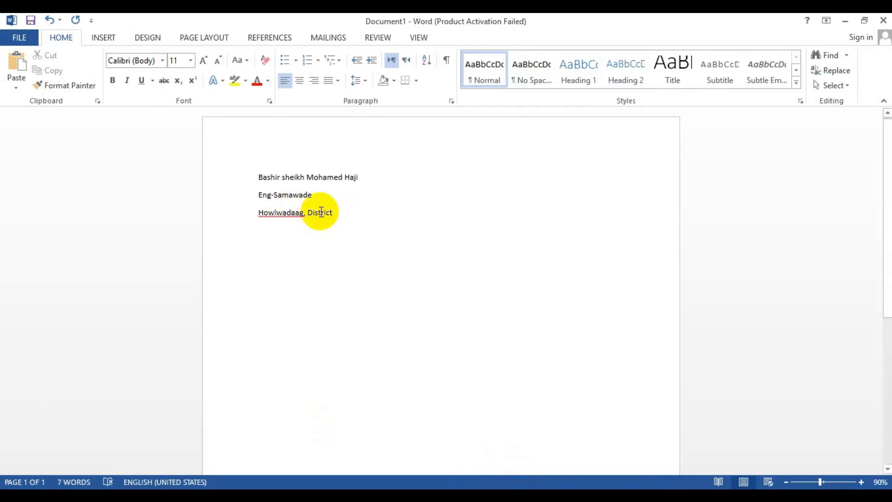
click(339, 212)
key(Down)
Add the city and country line of the address below the district line
text(Moga)
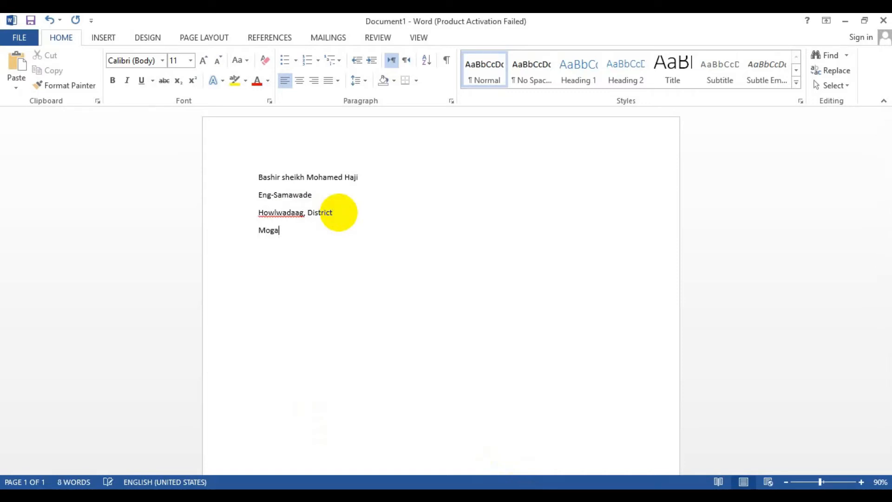
text(dishu-Somalia)
key(Return)
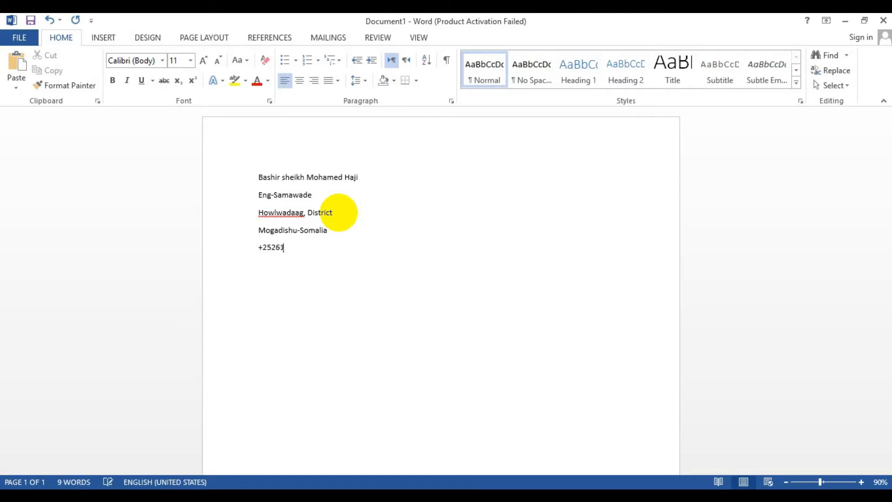
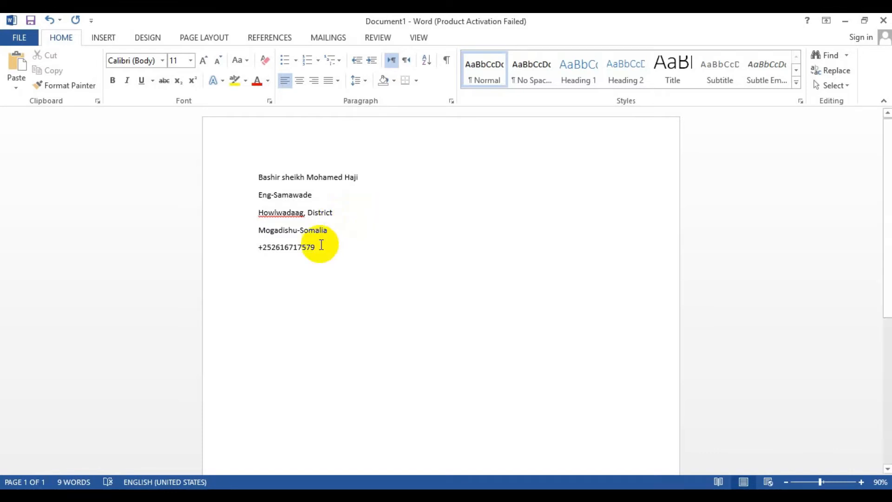
Select all header lines and increase their font size to 16 pt
drag(314, 247, 268, 179)
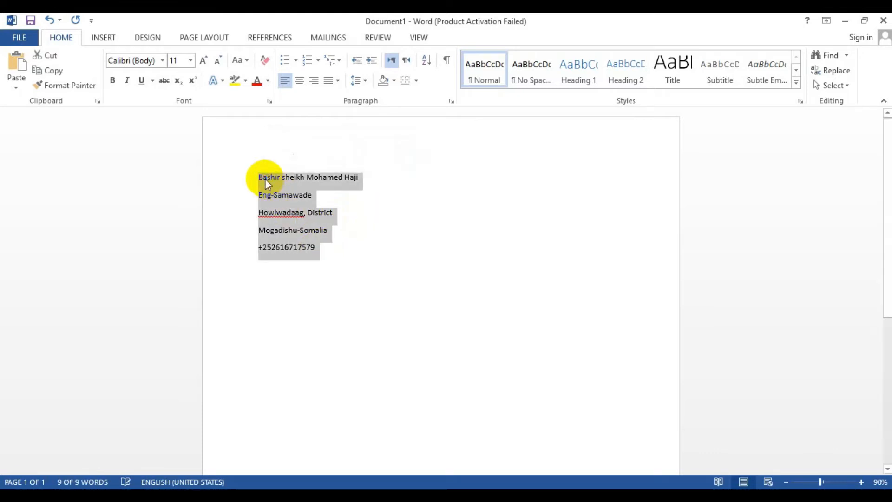
key(ctrl+shift+period)
key(ctrl+shift+period)
key(ctrl+shift+period)
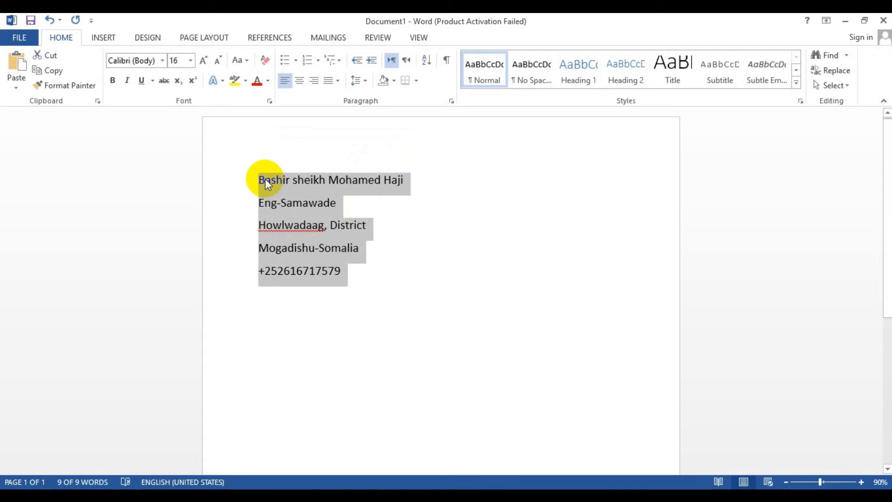
Center the selected header lines on the page
key(ctrl+e)
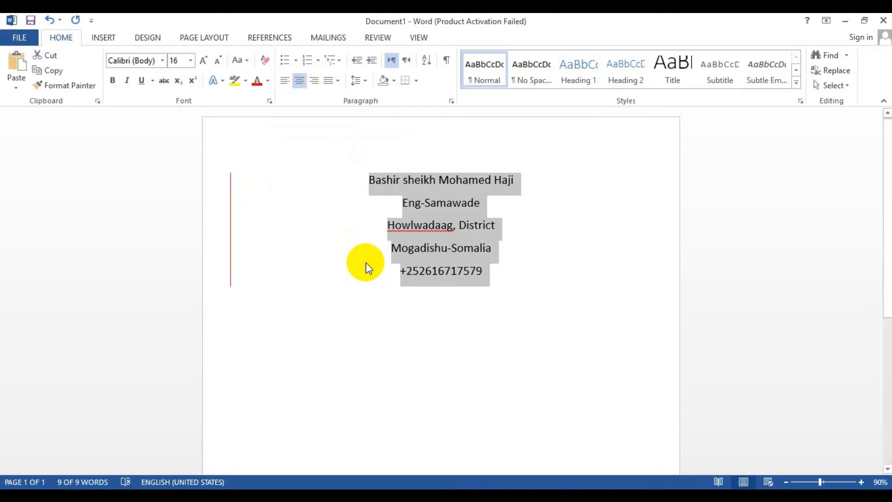
key(ctrl+z)
key(ctrl+y)
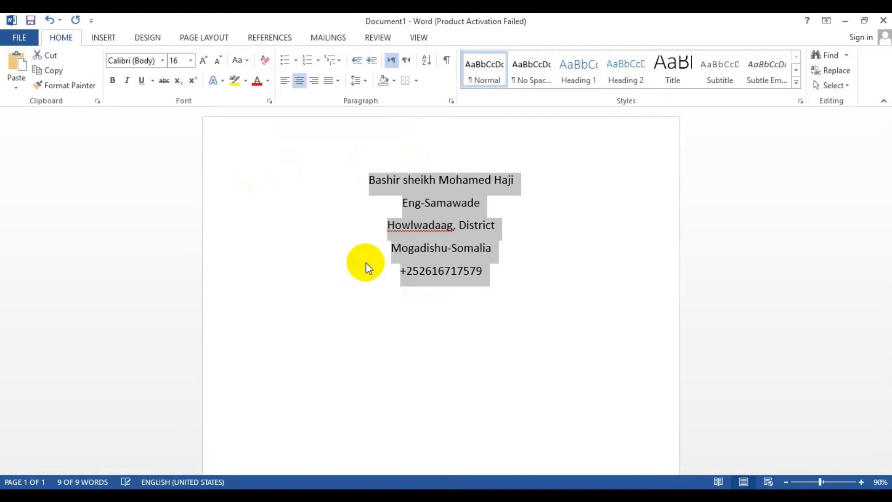
Correct the misspelled district name with the first spelling suggestion
right_click(433, 221)
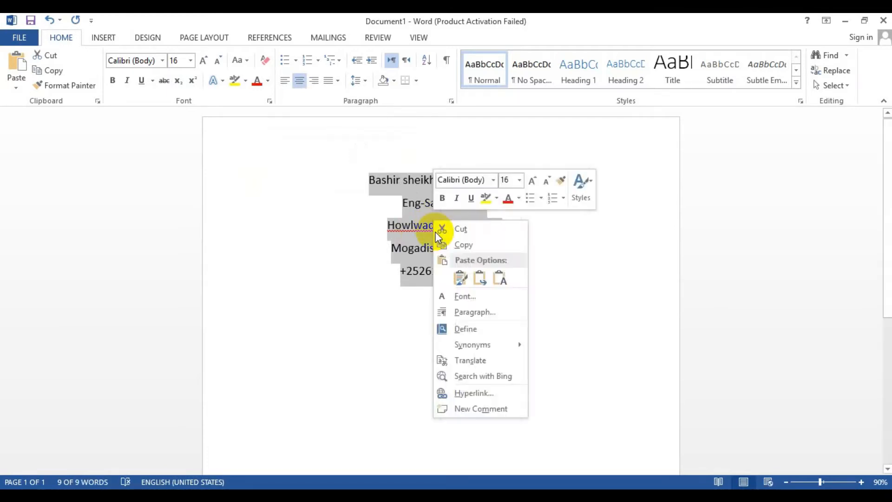
right_click(409, 227)
right_click(409, 227)
click(409, 227)
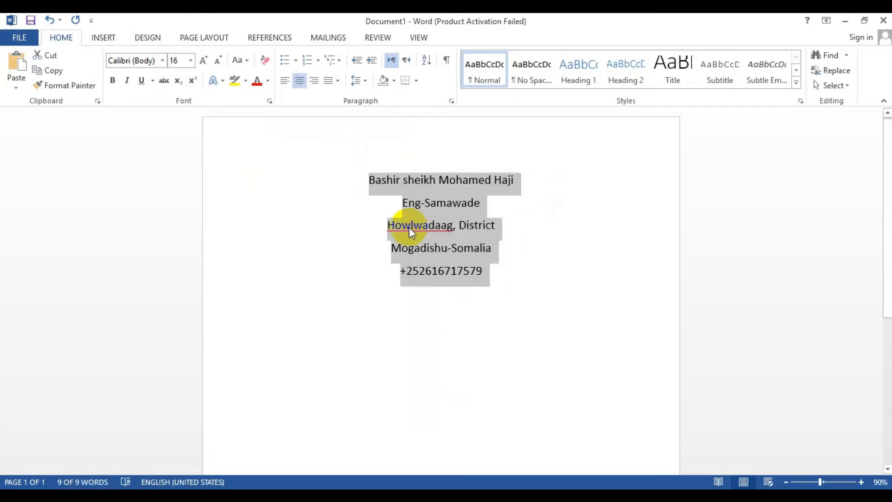
click(408, 227)
right_click(409, 227)
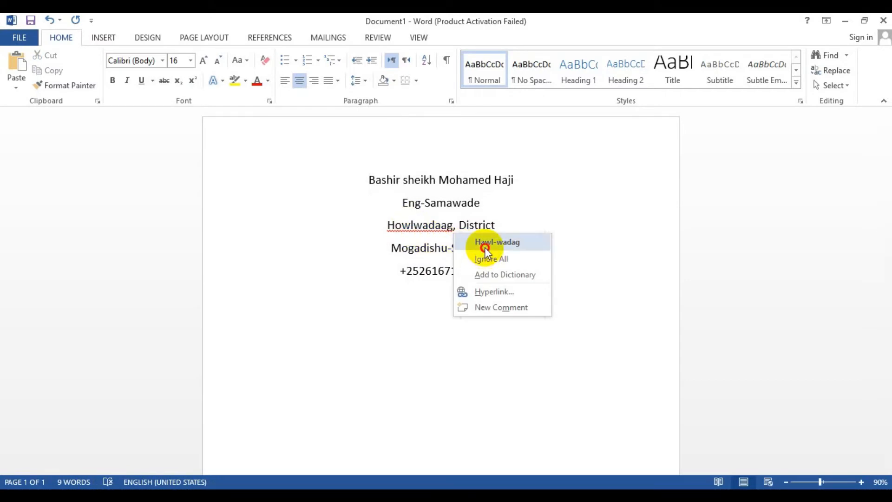
click(485, 247)
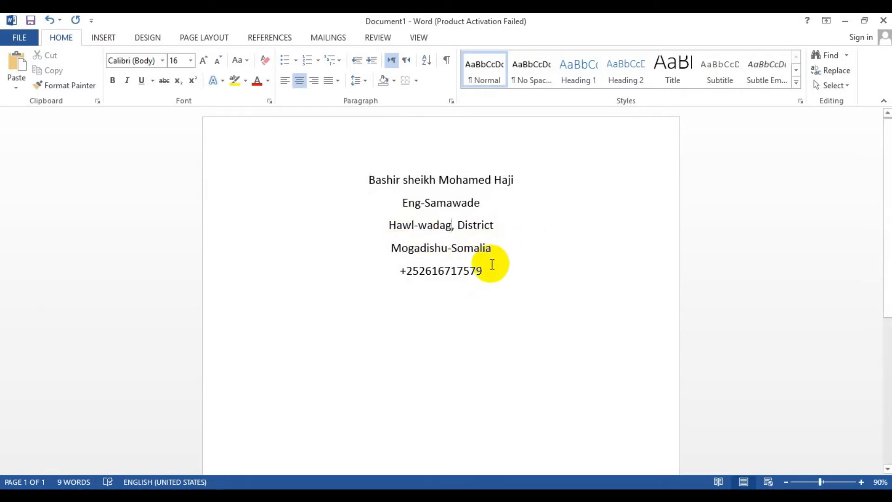
Add a top border line to the phone number paragraph
click(485, 269)
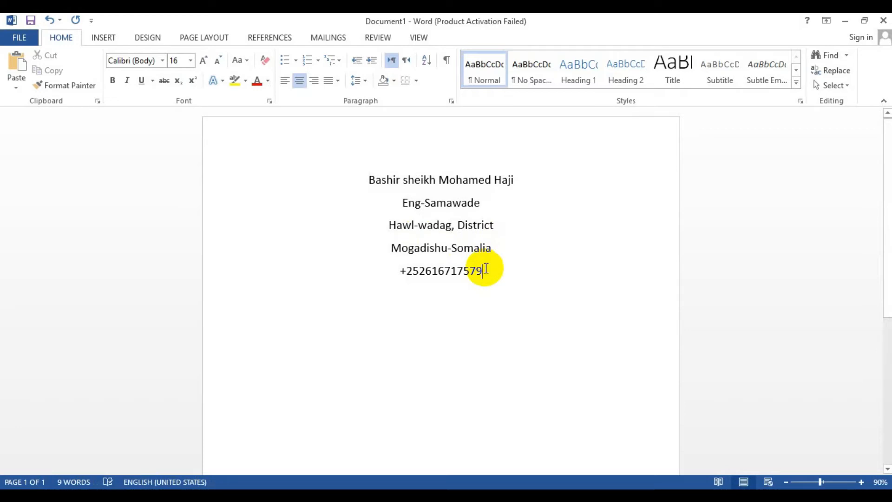
key(alt)
key(o)
key(b)
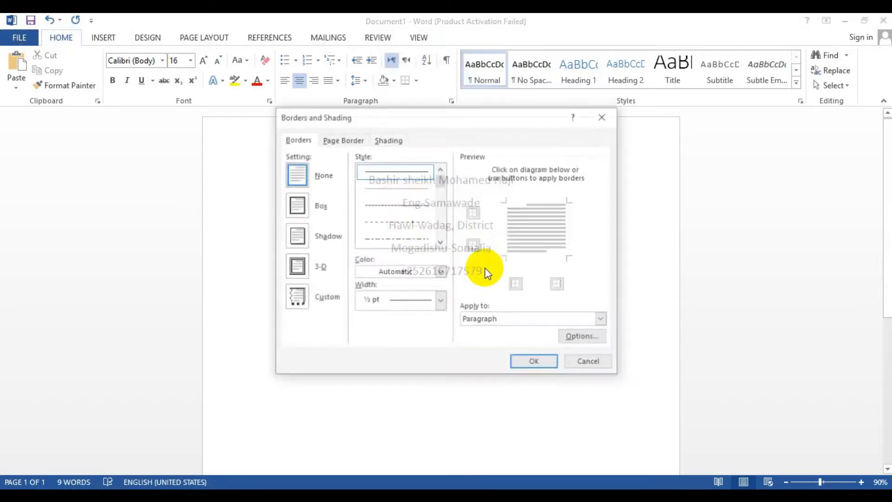
click(607, 117)
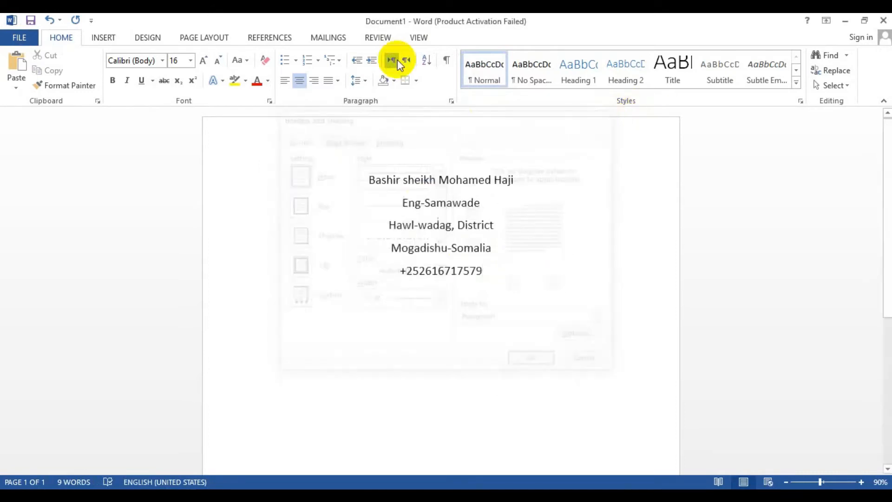
click(418, 82)
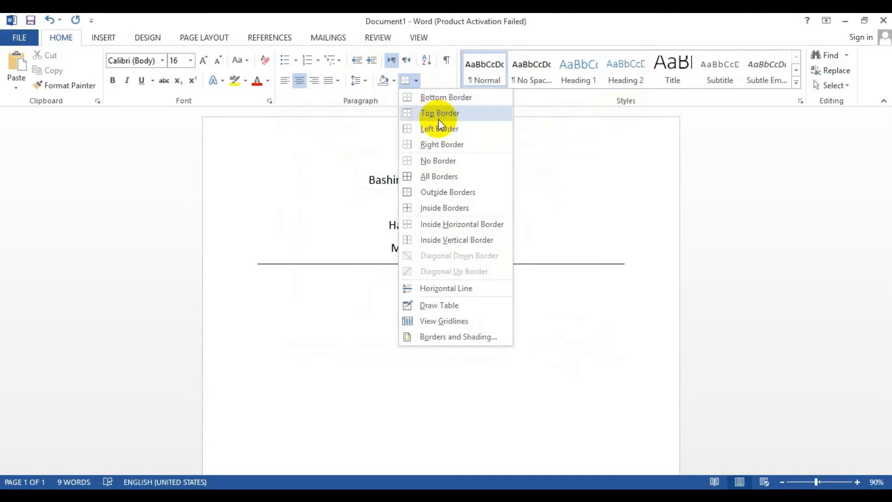
click(439, 115)
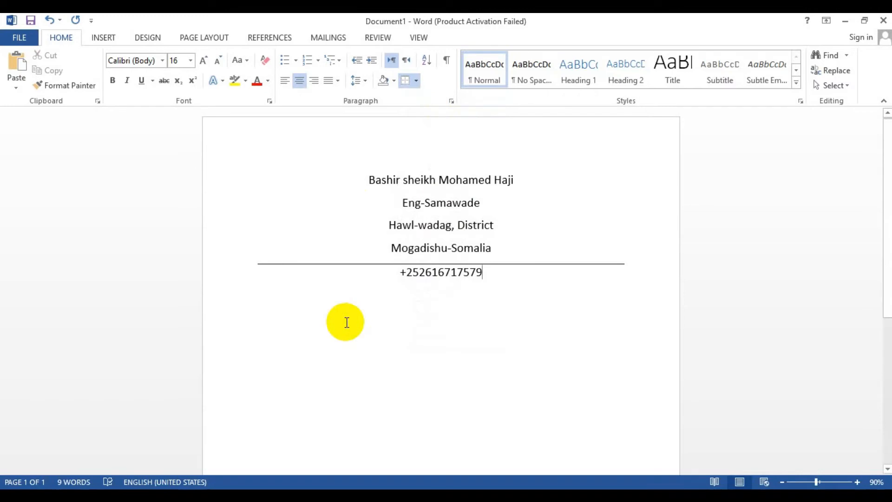
Replace the phone number's top border with a bottom border beneath the header
key(ctrl+z)
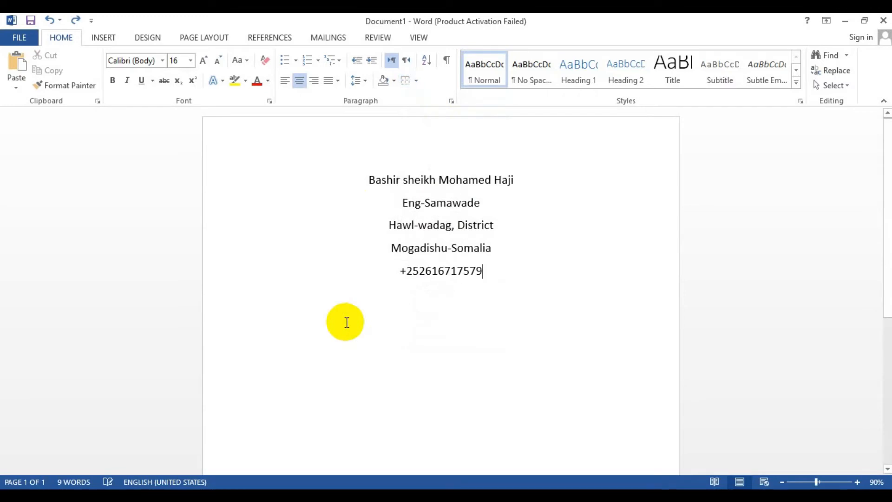
click(417, 81)
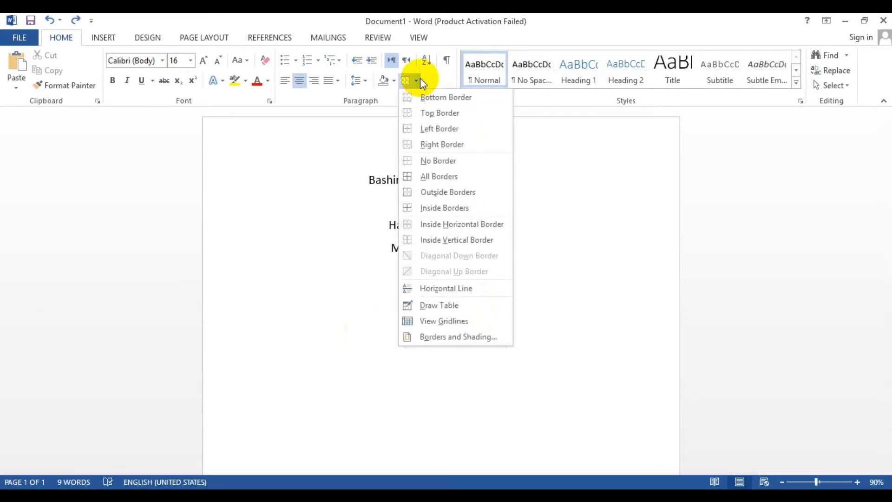
click(426, 97)
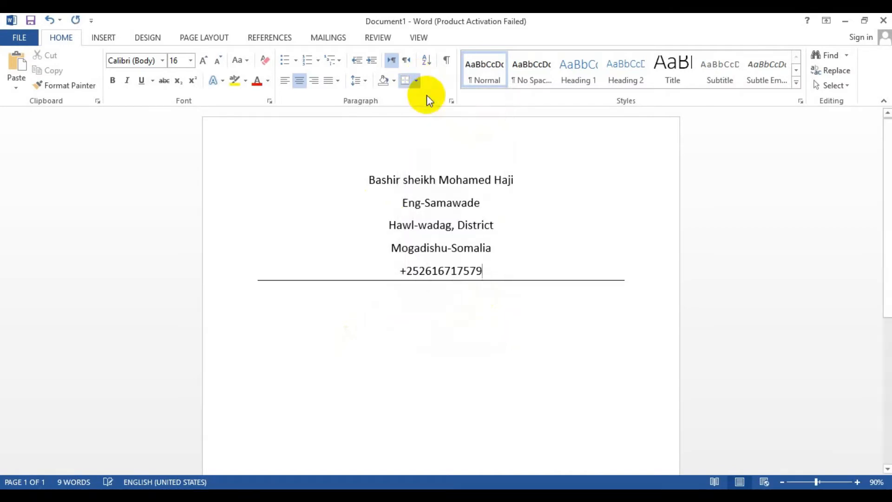
click(405, 305)
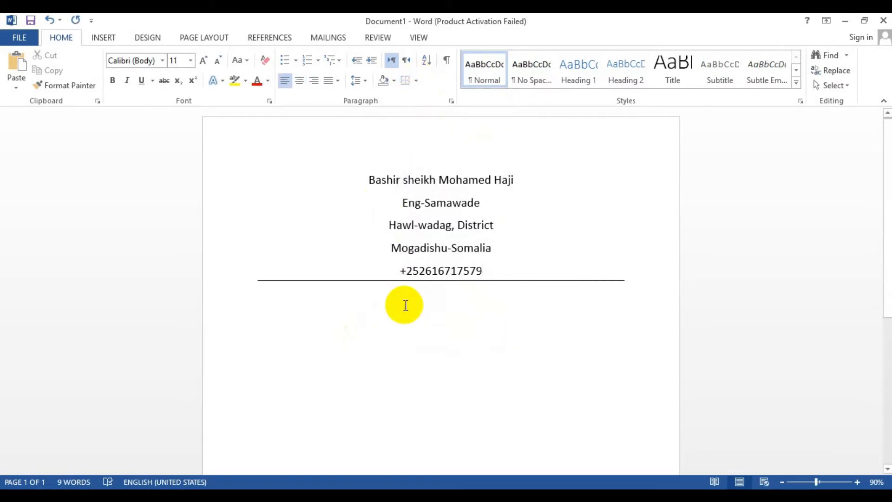
key(ctrl+z)
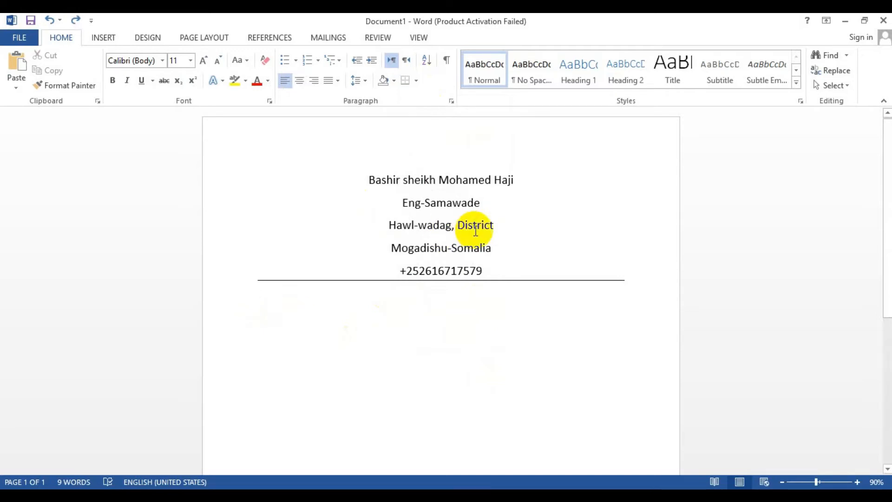
Enclose the second header line in parentheses
click(403, 203)
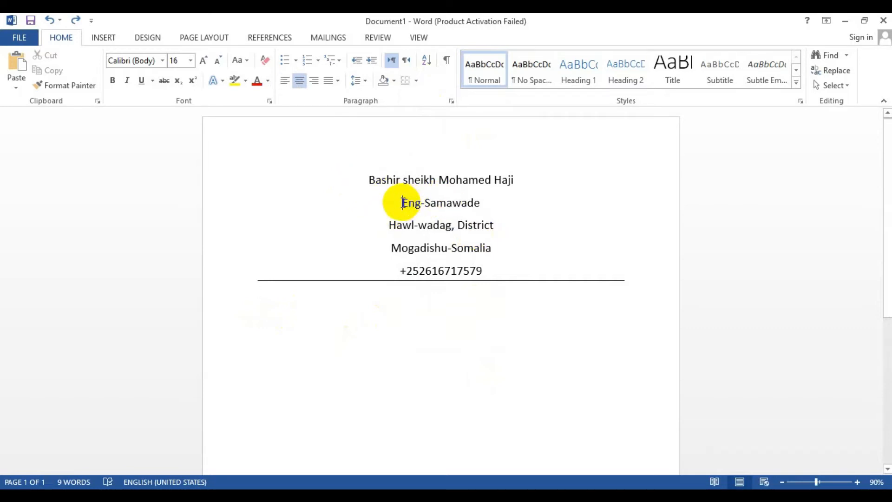
text(()
double_click(483, 205)
click(483, 205)
text())
drag(390, 219, 395, 233)
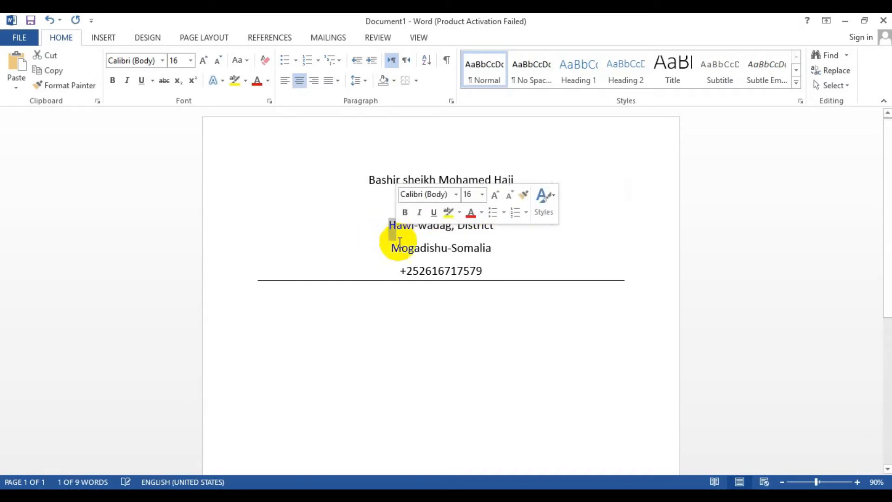
click(402, 250)
click(402, 251)
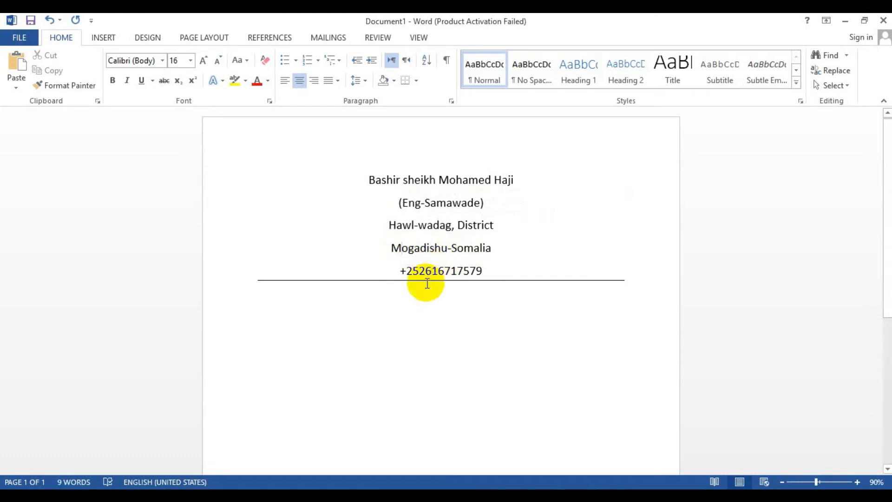
click(352, 312)
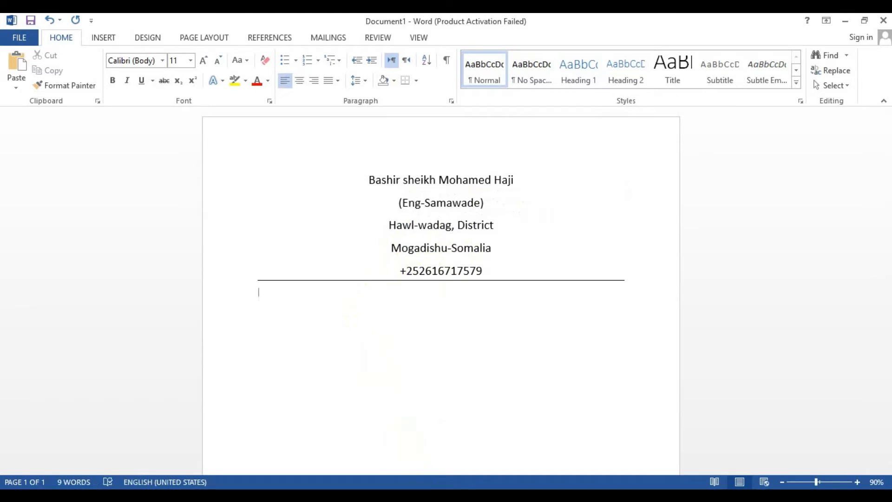
click(433, 499)
click(309, 467)
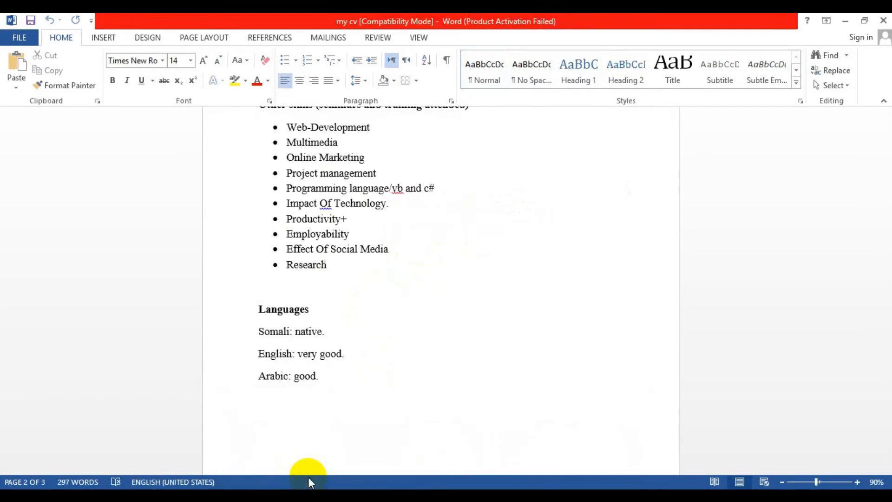
scroll(432, 274, up, 15)
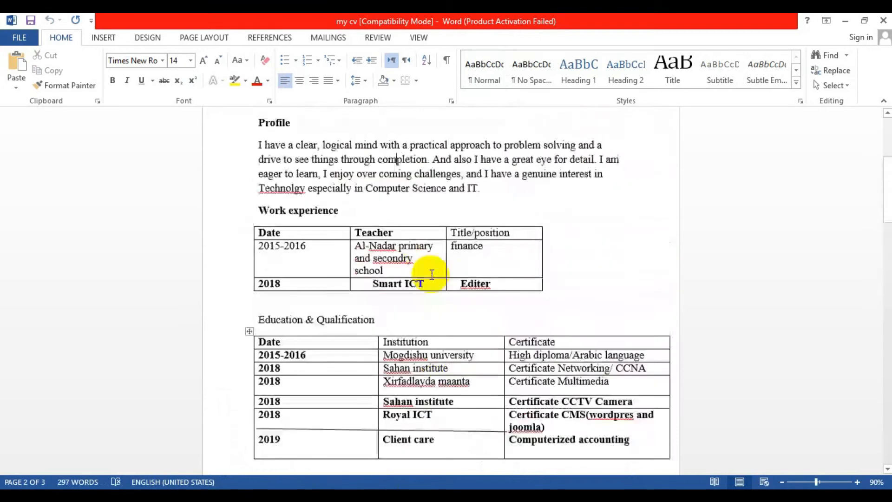
drag(255, 333, 480, 400)
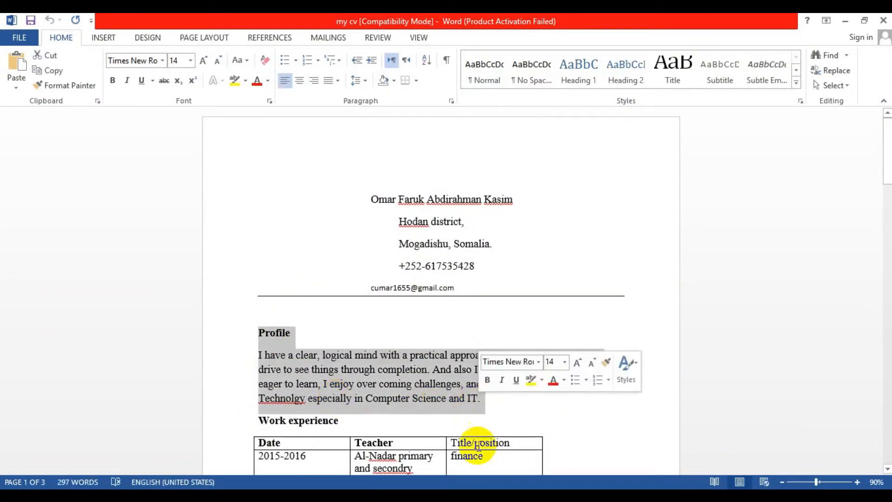
click(560, 466)
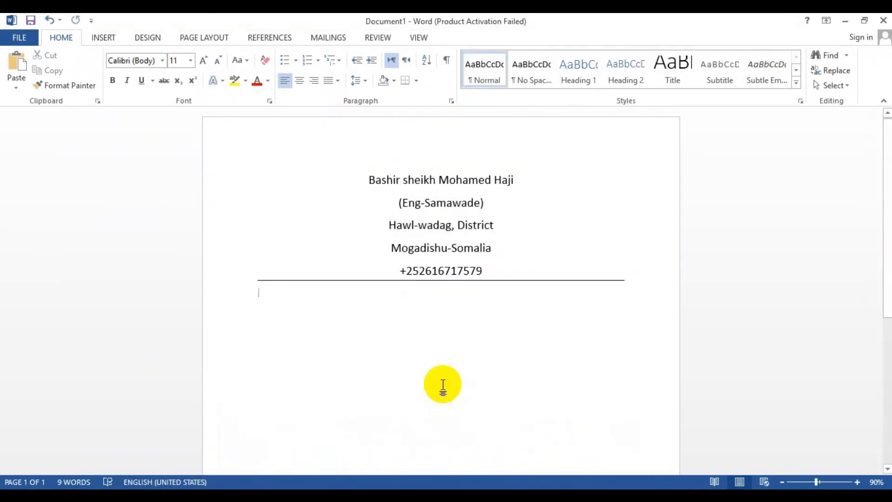
text(Curriculum Vitae)
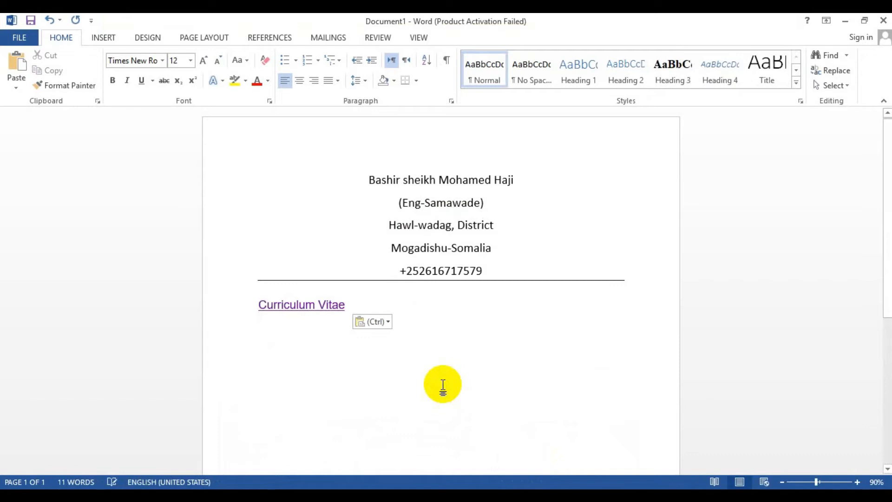
key(ctrl+z)
Close the other my cv document without saving its changes
mouse_move(465, 485)
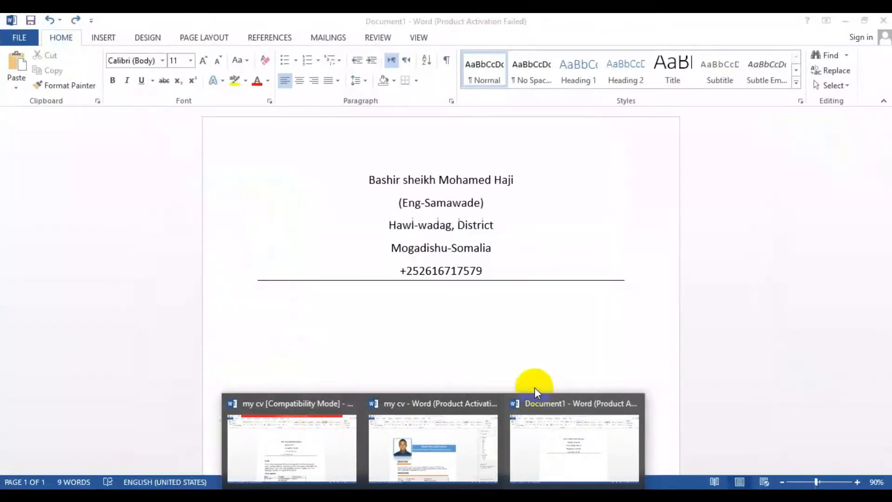
click(492, 400)
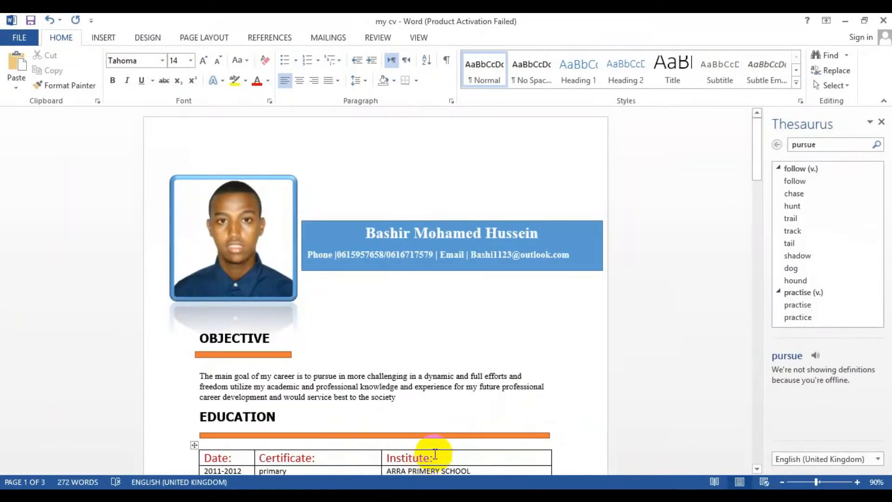
click(884, 20)
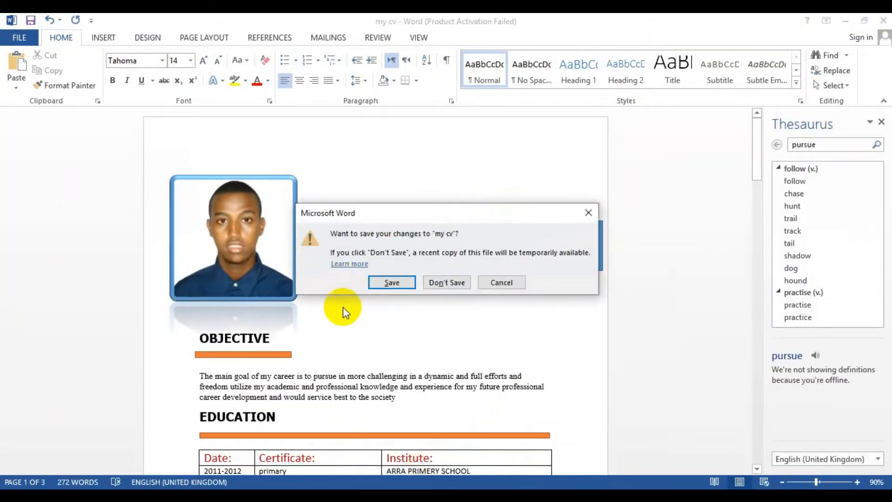
click(446, 282)
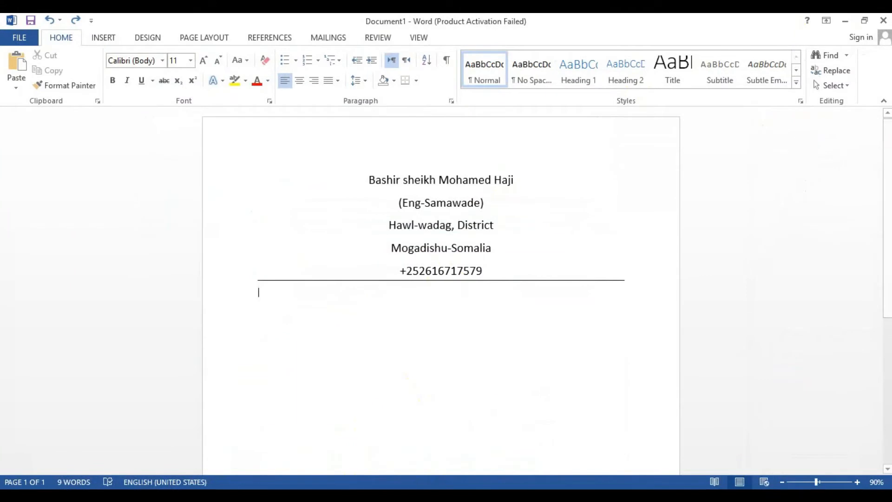
Copy the selected Profile heading and paragraph from the reference CV and paste them below the header
mouse_move(410, 484)
click(354, 442)
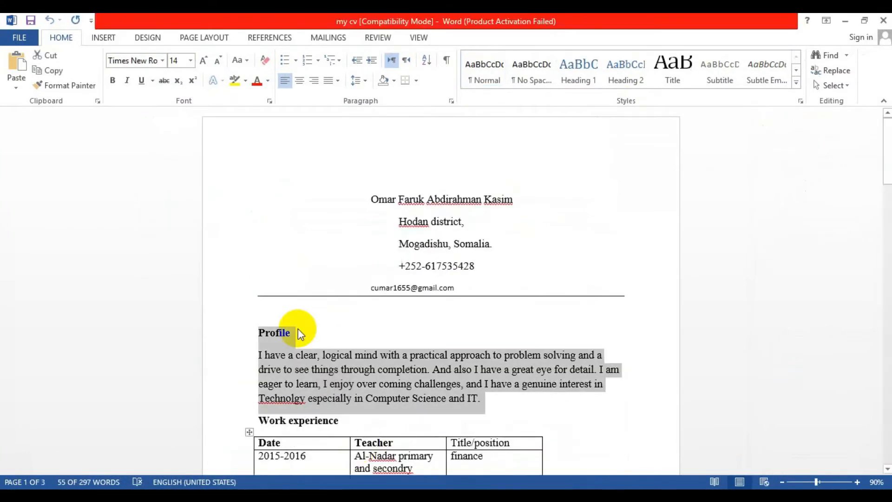
key(ctrl+c)
mouse_move(411, 483)
click(547, 442)
key(ctrl+v)
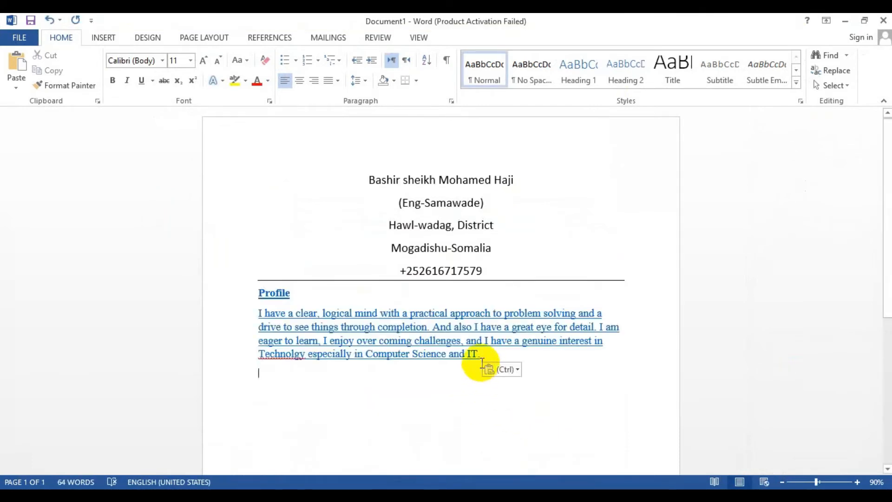
key(ctrl)
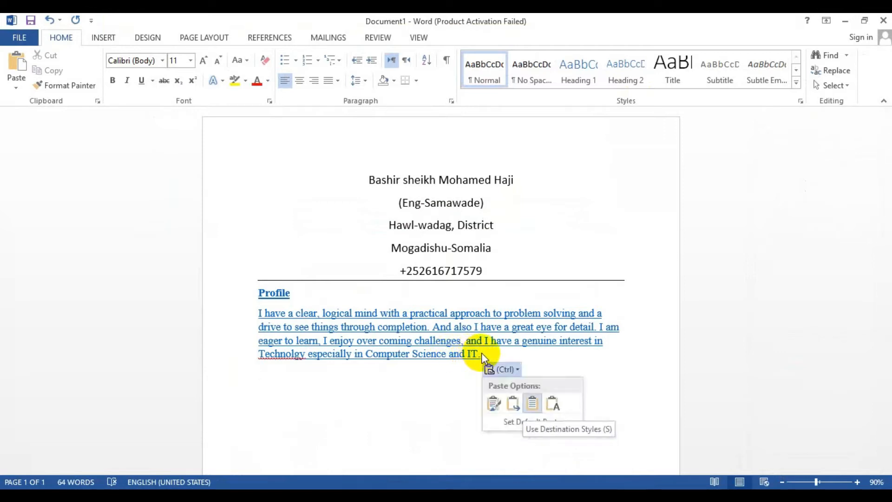
Remove the underline from the pasted profile paragraph and set its font color to Automatic
key(Escape)
drag(478, 356, 258, 314)
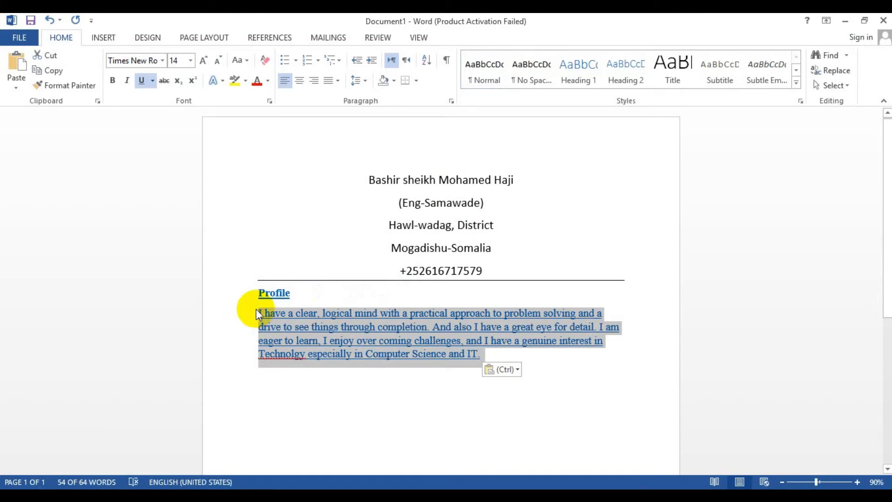
key(ctrl+u)
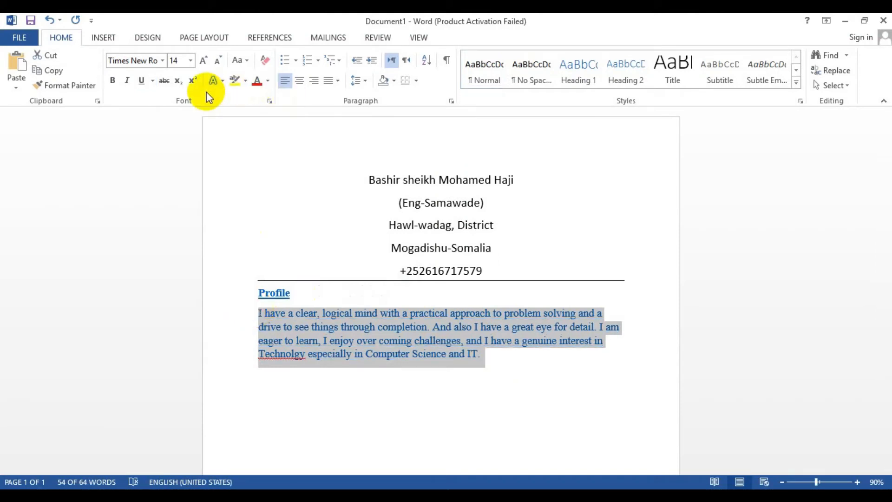
click(268, 82)
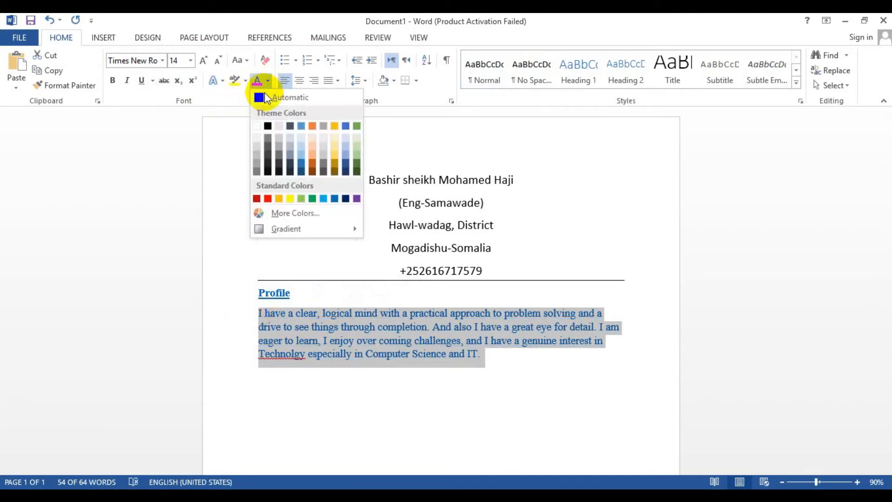
click(262, 93)
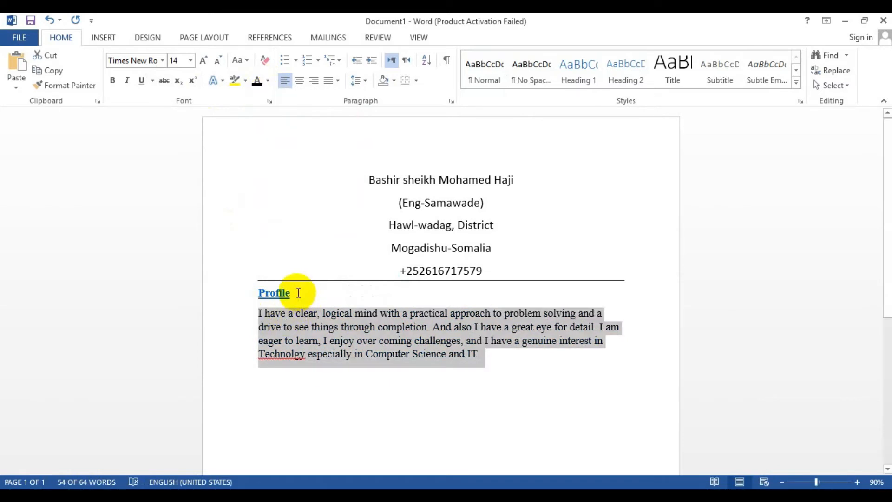
Correct the misspelled word Technolgy with the first suggestion and add a new paragraph after the profile
click(297, 293)
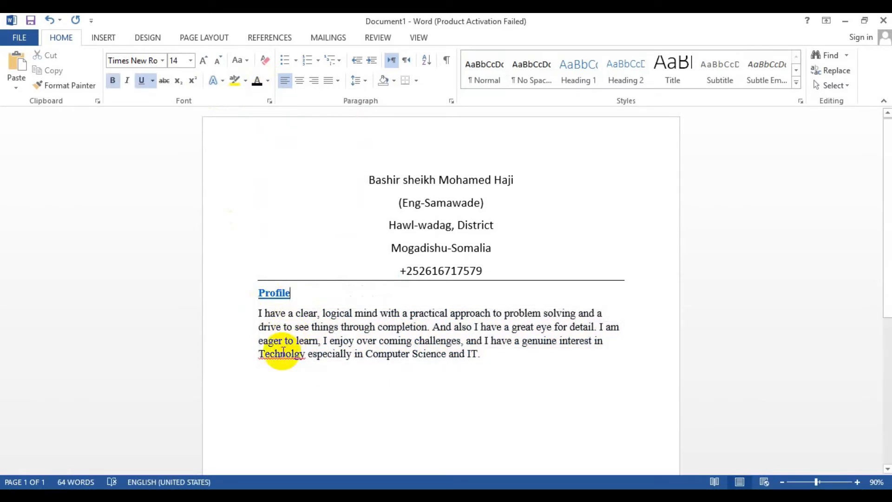
right_click(282, 357)
click(325, 368)
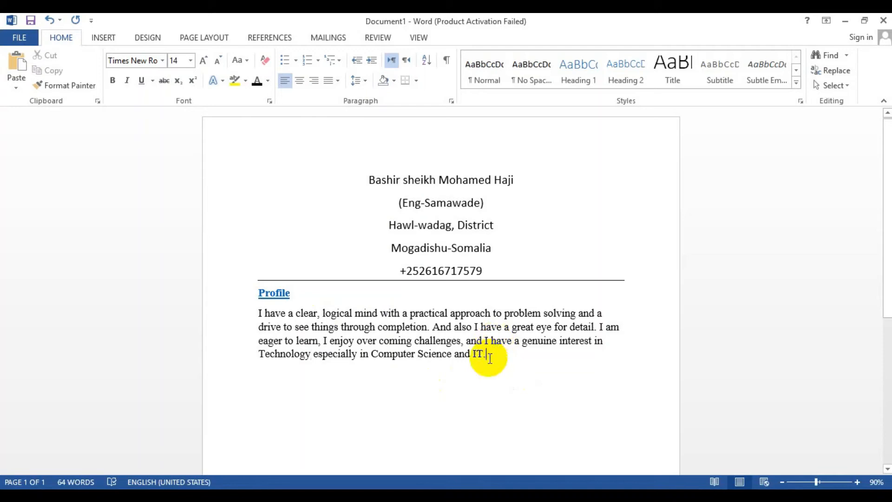
key(Return)
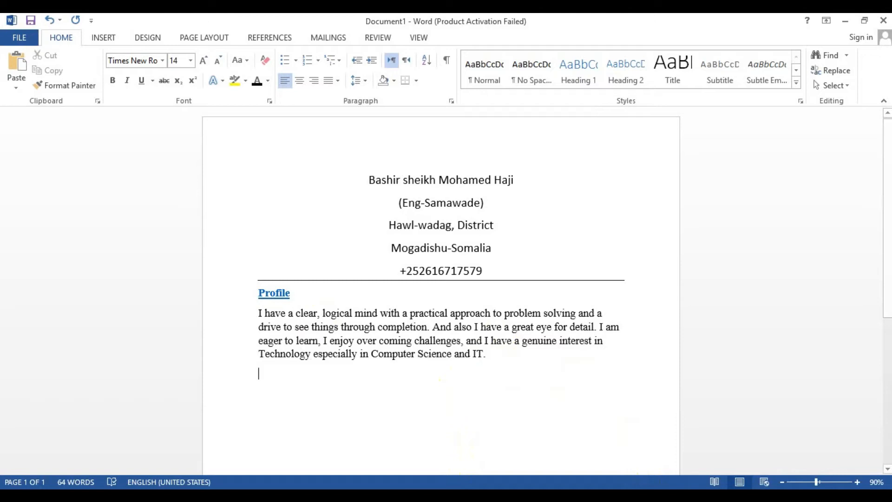
Copy the Work experience heading from the reference CV and paste it below the profile paragraph
click(375, 446)
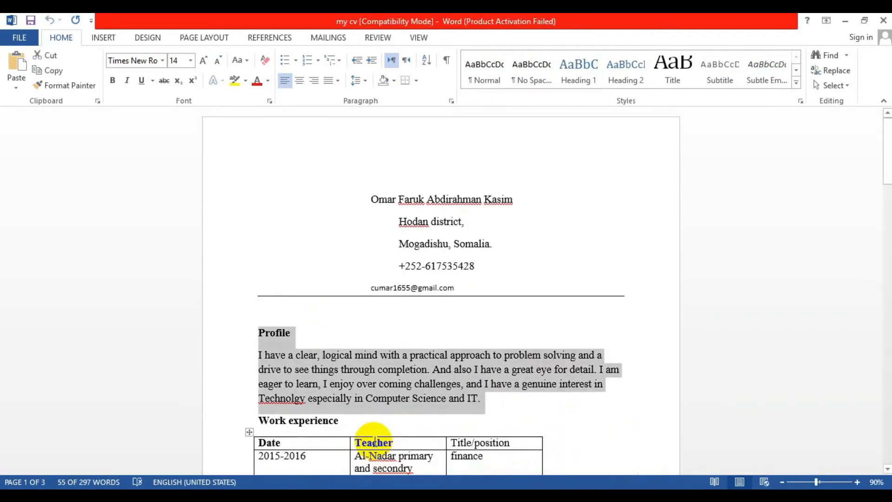
scroll(446, 344, down, 3)
drag(342, 354, 259, 355)
key(ctrl+c)
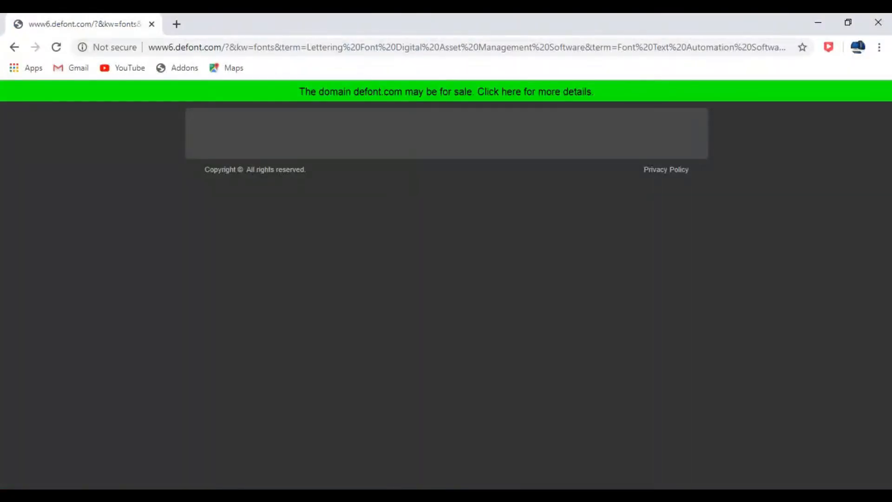
click(321, 460)
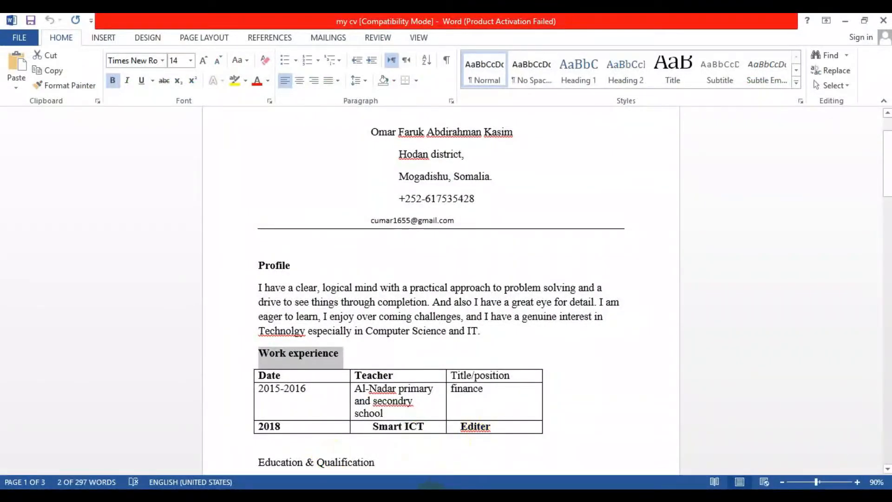
click(481, 458)
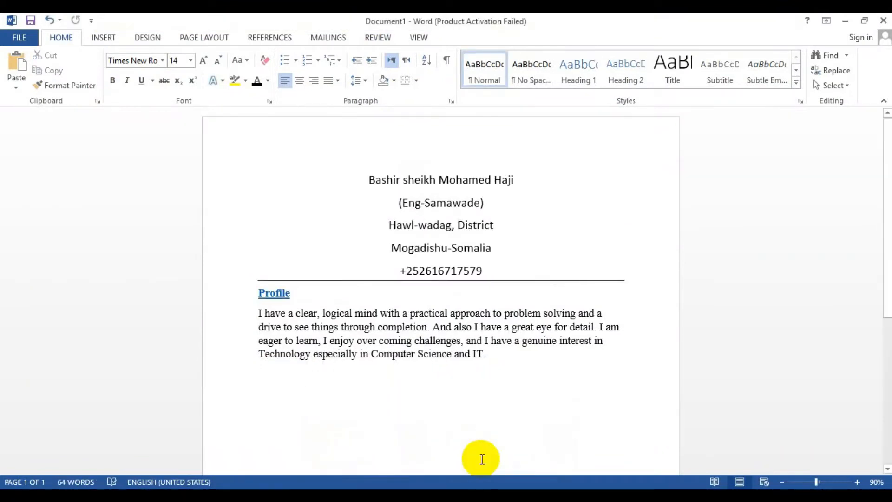
key(ctrl+v)
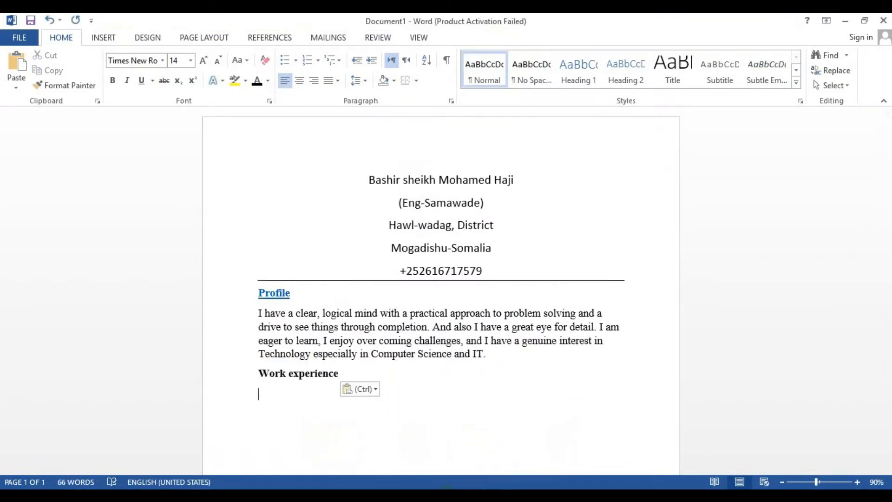
Examine the work experience table in the reference CV, then return to the new document
click(433, 495)
mouse_move(379, 457)
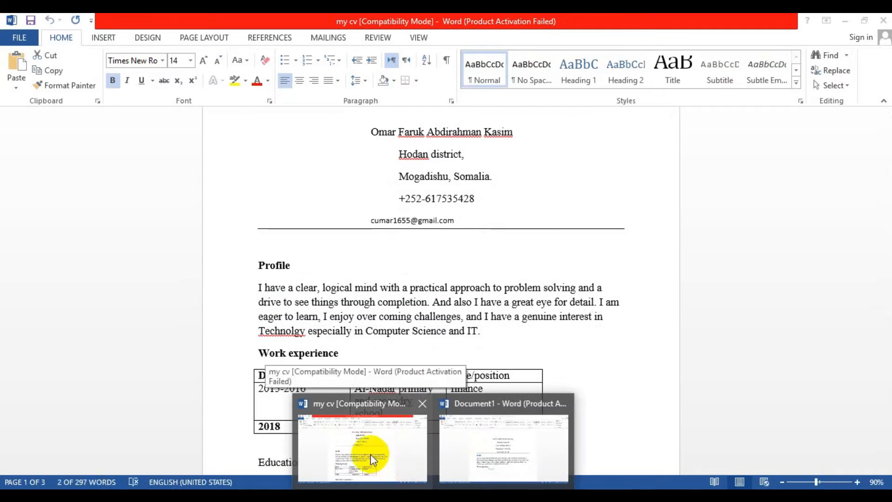
click(361, 450)
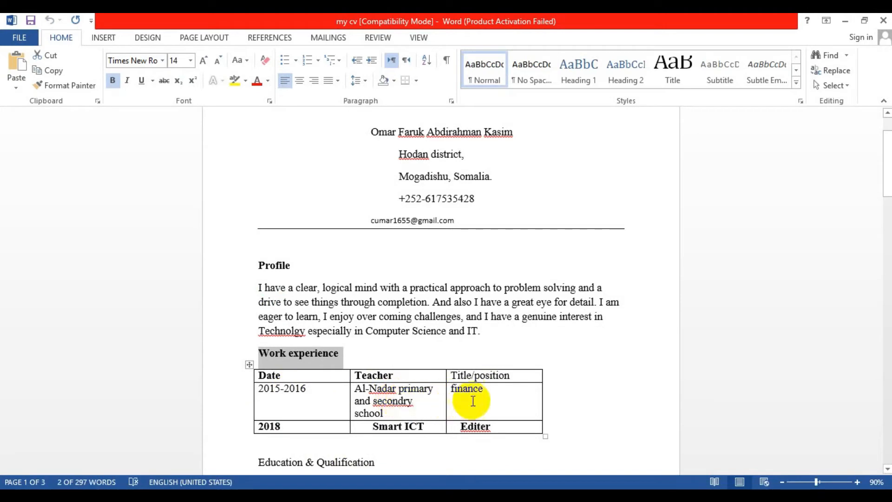
click(397, 379)
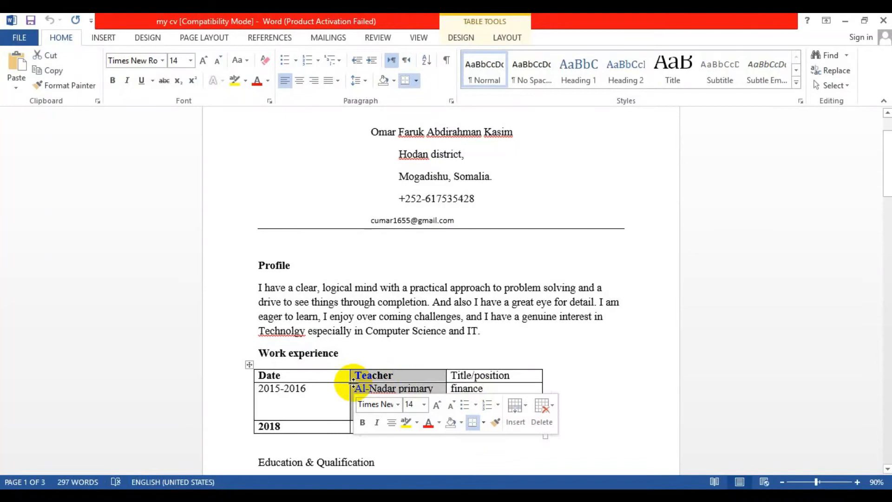
click(419, 362)
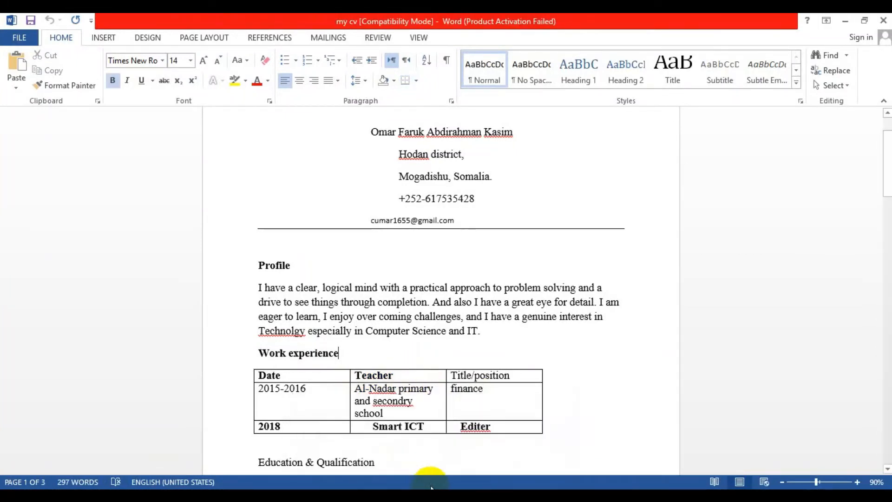
click(431, 495)
click(536, 424)
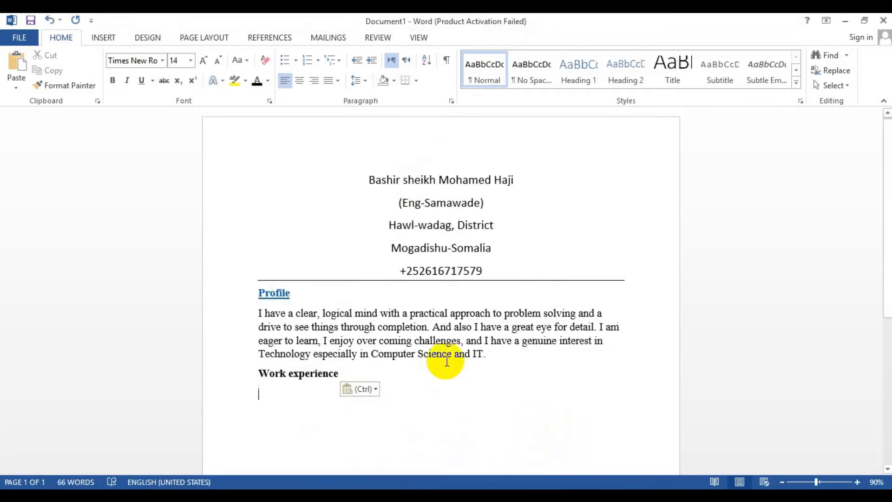
Insert a table with 3 columns and 4 rows below the Work experience heading
click(104, 39)
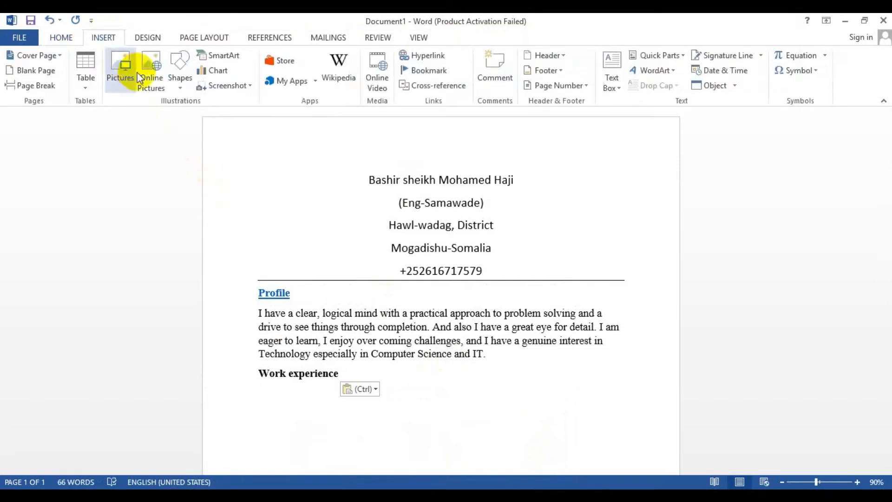
click(93, 84)
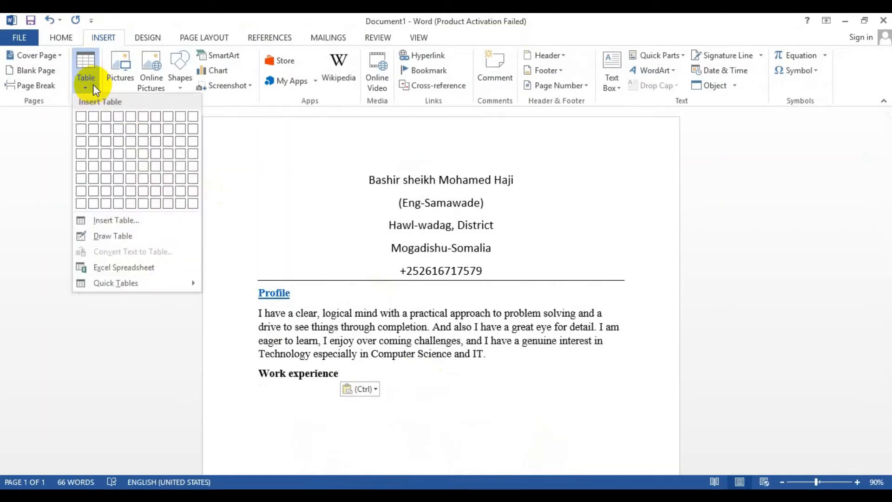
click(90, 221)
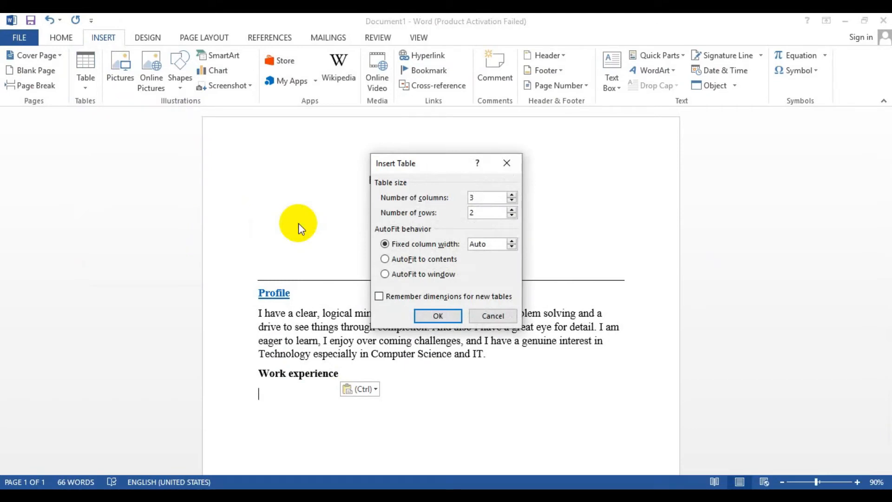
click(482, 214)
key(BackSpace)
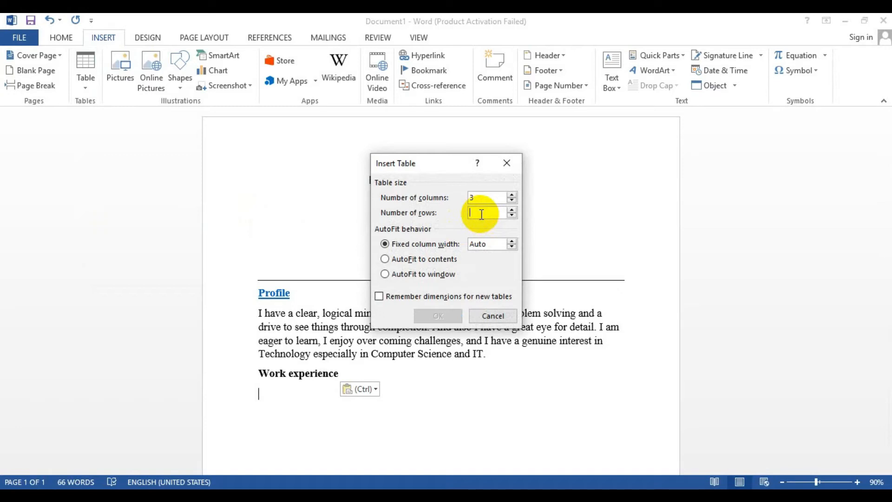
text(4)
click(442, 317)
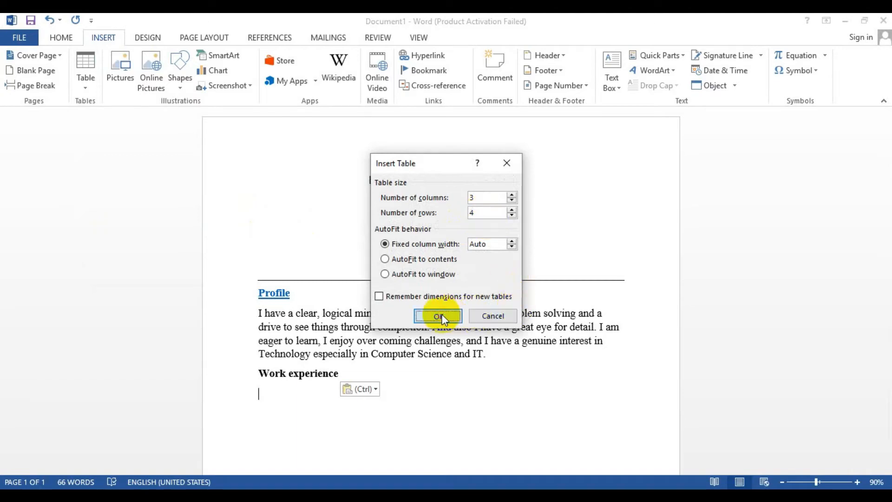
Fill the table's header row with Date, Organization and Title
scroll(333, 353, down, 2)
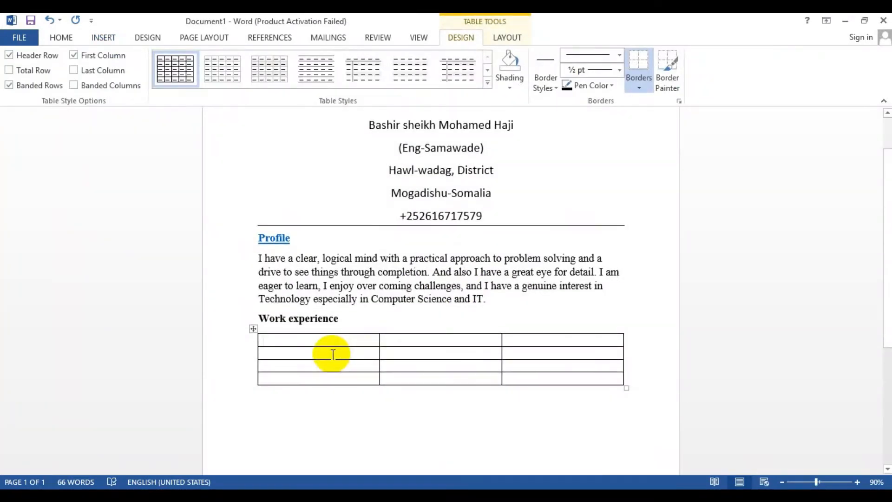
text(Date)
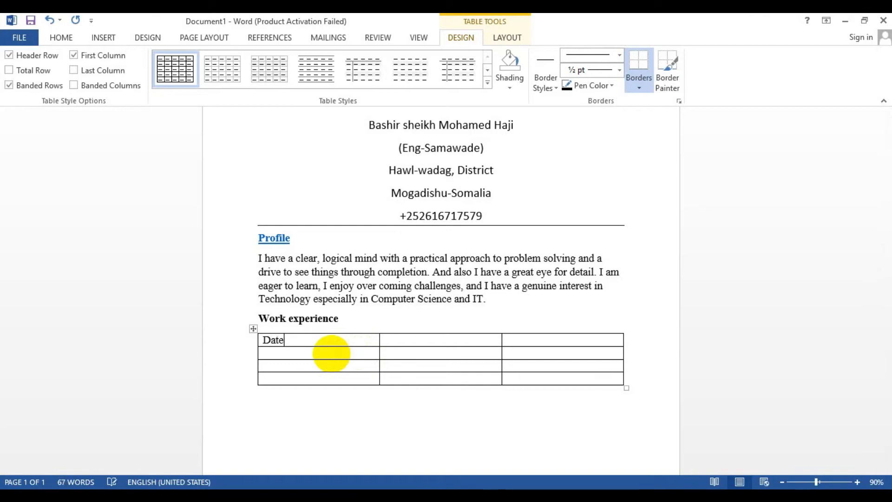
key(Tab)
text(Place)
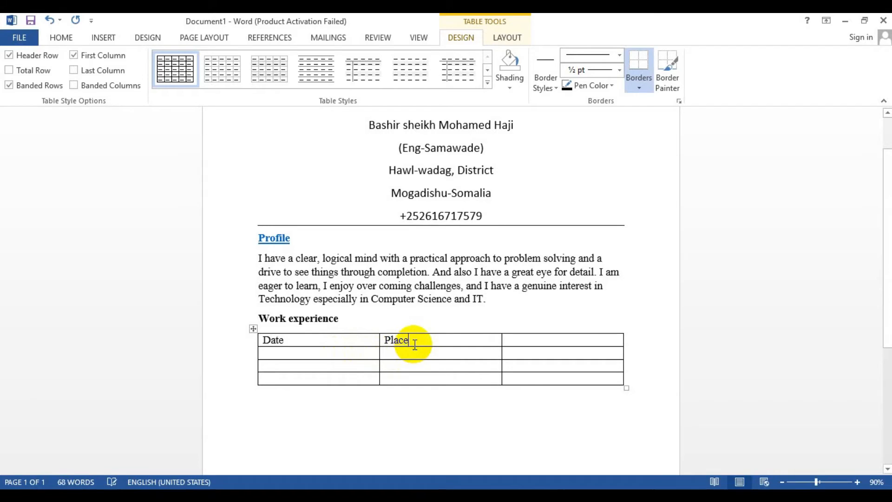
text(/)
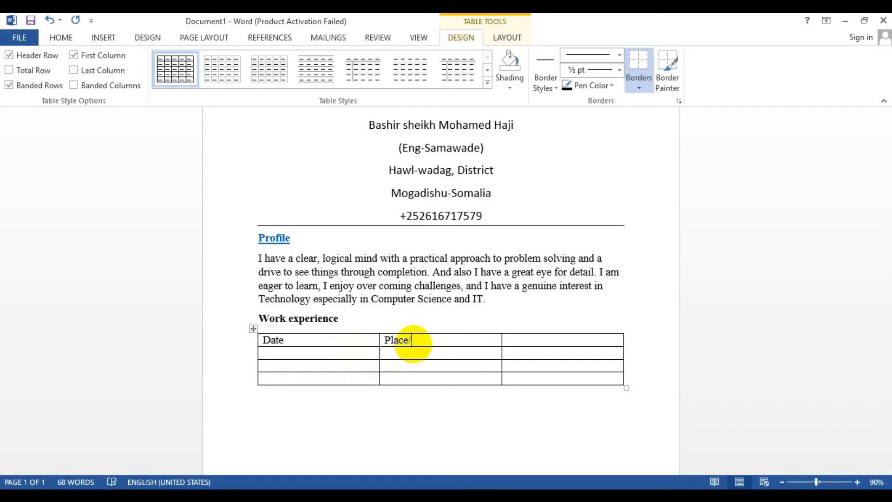
key(BackSpace)
key(BackSpace)
key(BackSpace)
key(BackSpace)
key(BackSpace)
text(Organiz)
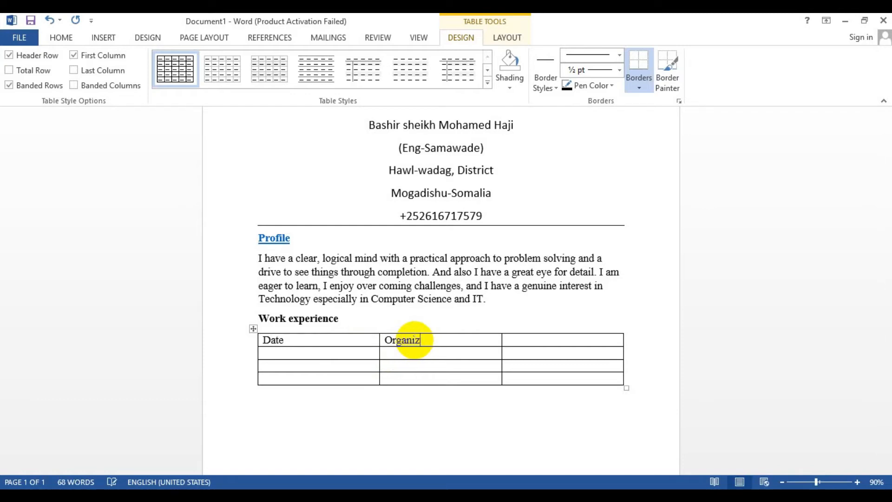
text(ation)
key(Tab)
text(Title)
Fill the second row with 2018-2019, Safari Meals and Officer
click(353, 353)
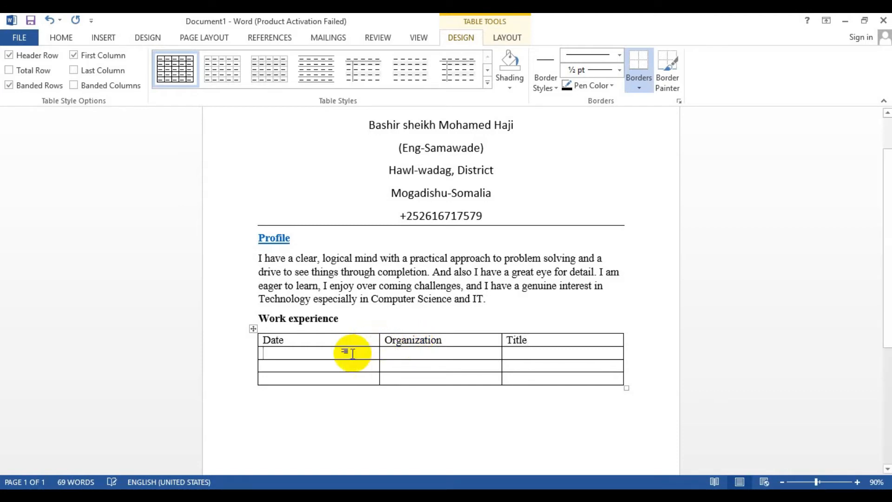
text(201)
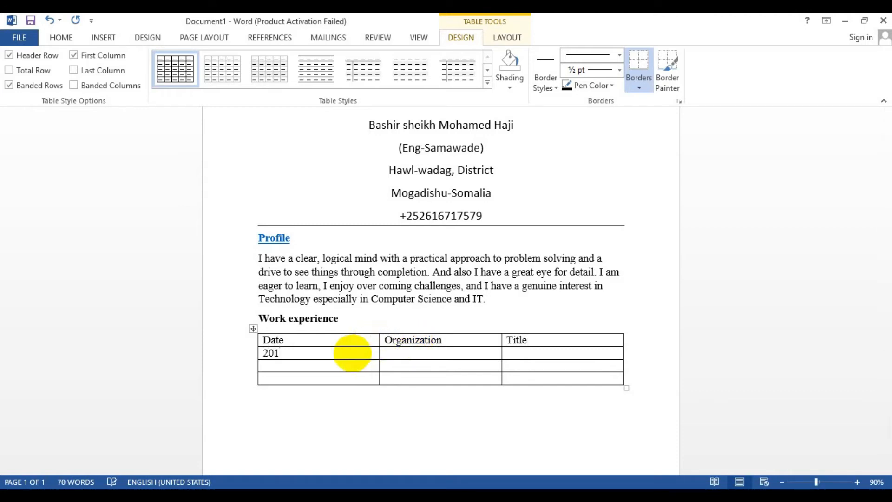
text(8-2019)
key(Tab)
text(DI)
text(id)
key(BackSpace)
key(BackSpace)
text(Safari Meals)
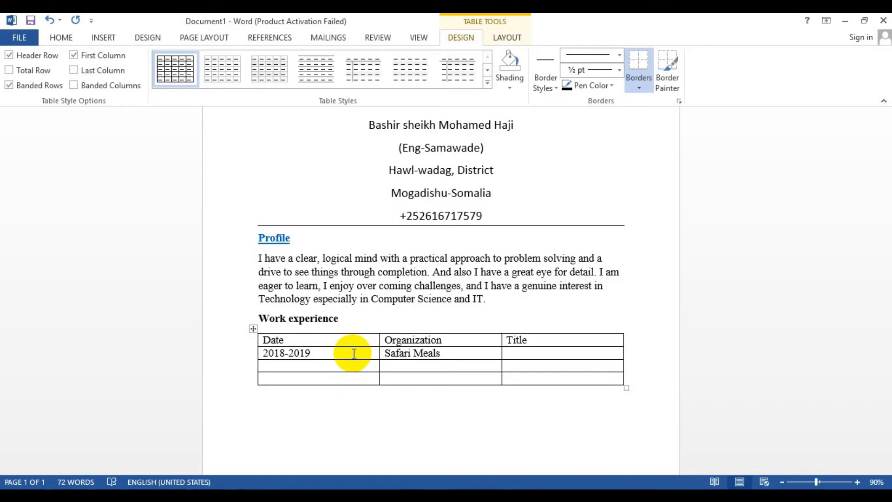
text(Officer)
Fill the third row with 2018-2018, Mumin Group and Cordinator, correcting the title to Coordinator
click(322, 371)
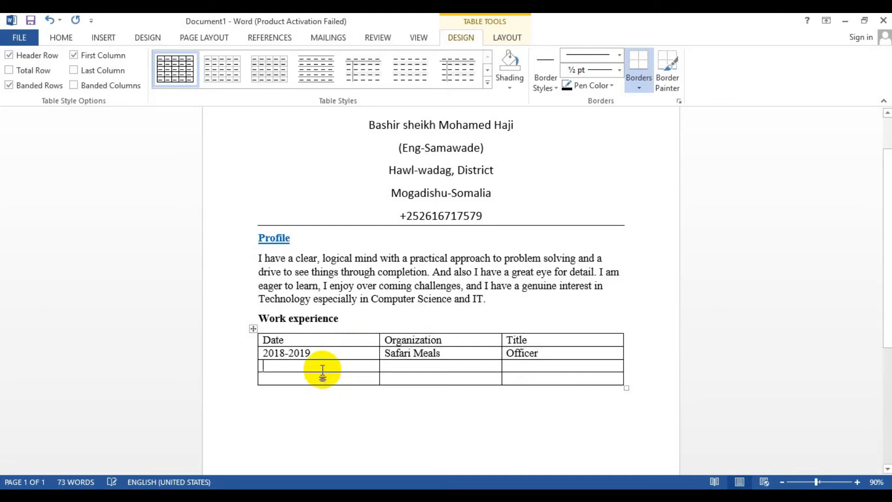
text(20)
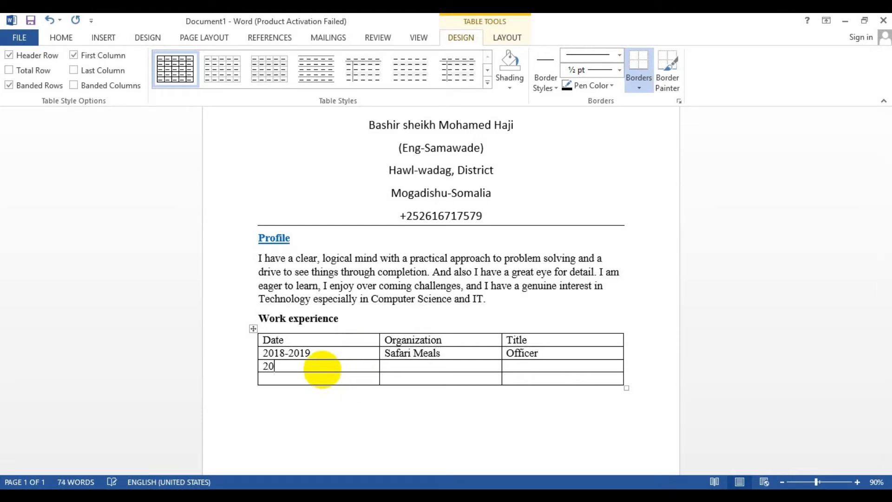
text(18)
key(BackSpace)
text(8-2019)
key(BackSpace)
text(8)
text(Mumi)
text(n)
text( Grou)
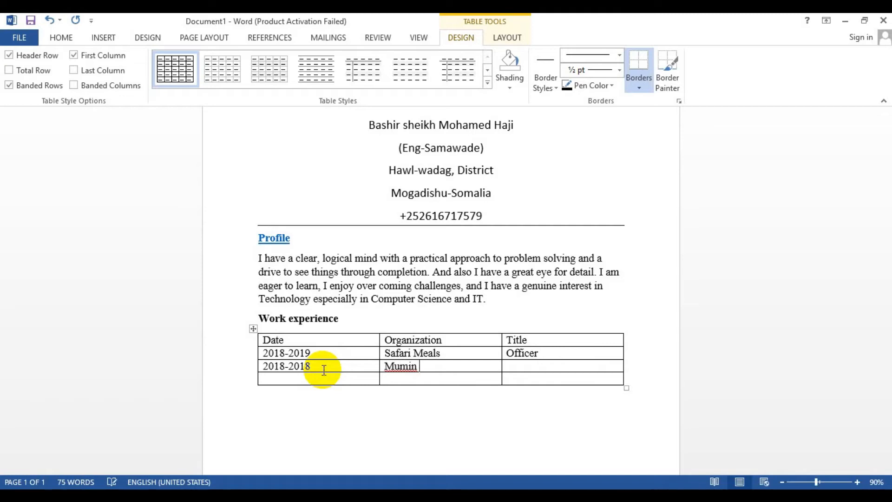
text(p)
key(Tab)
text(Cordinator)
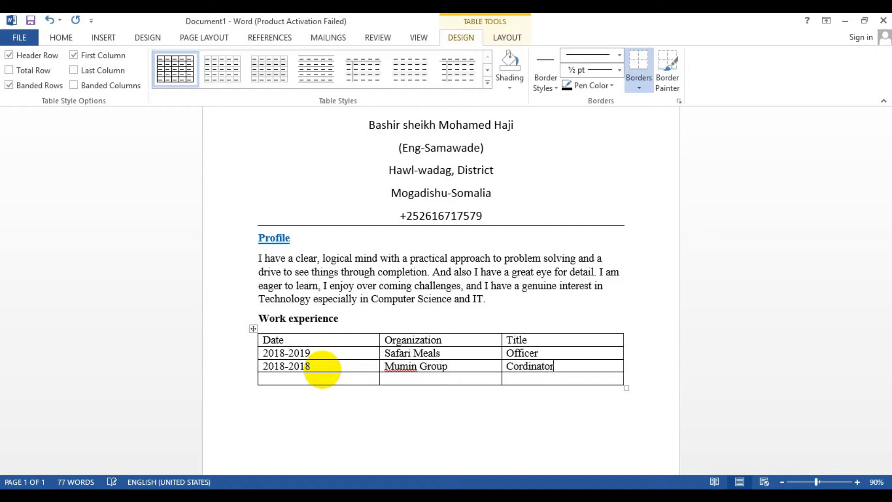
key(Tab)
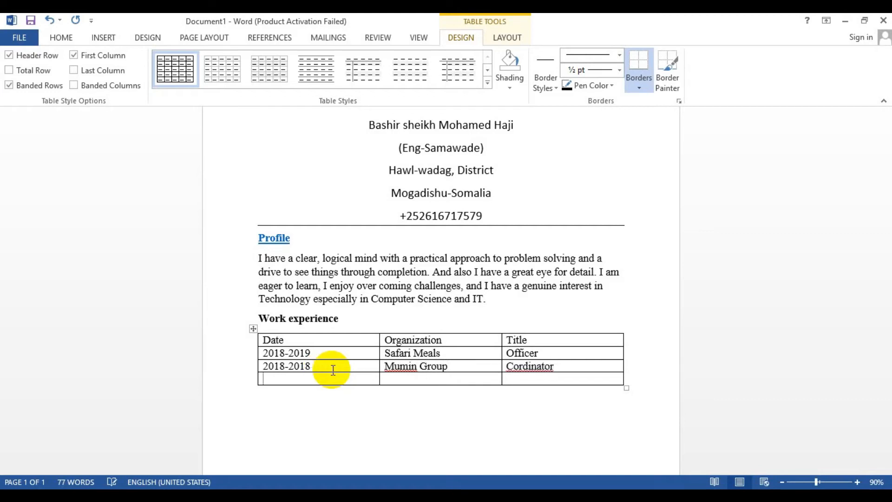
right_click(521, 368)
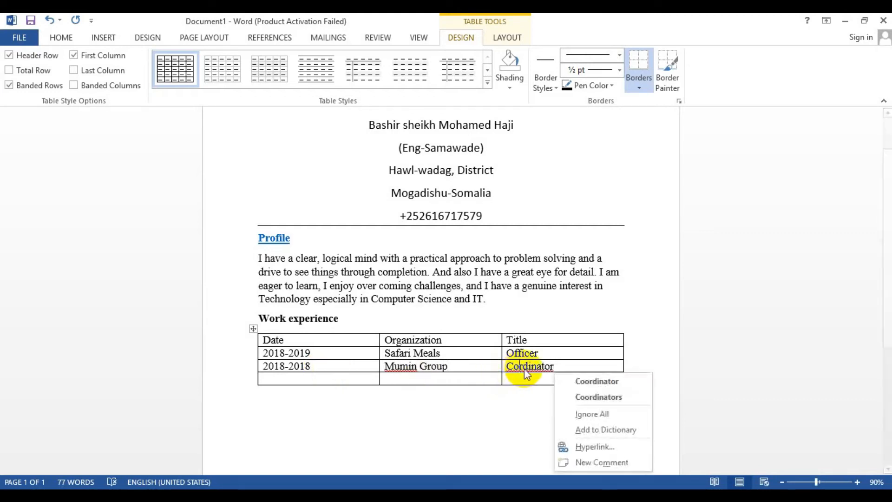
click(577, 378)
Fill the fourth row with 2019-, SIITAM and Teacher
click(284, 377)
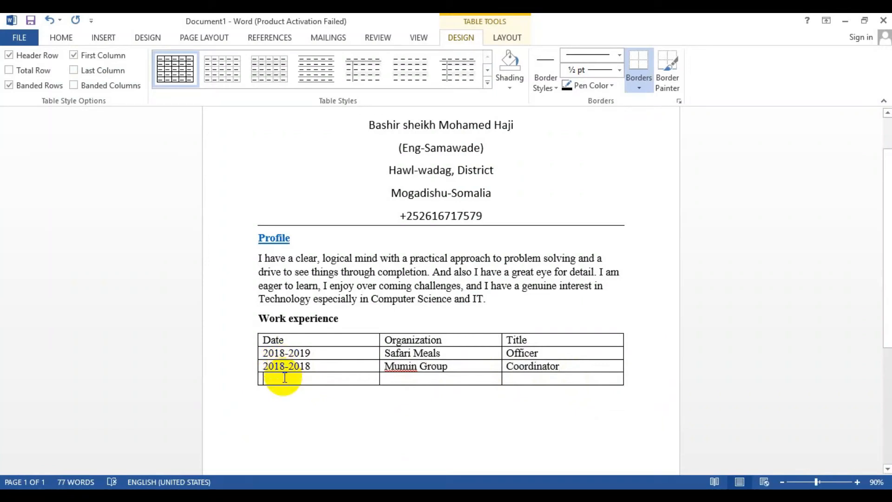
text(2019)
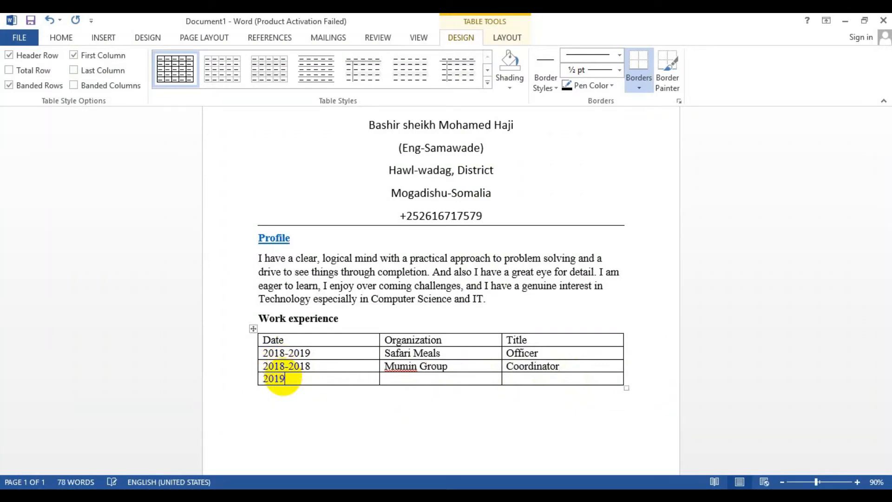
text(-)
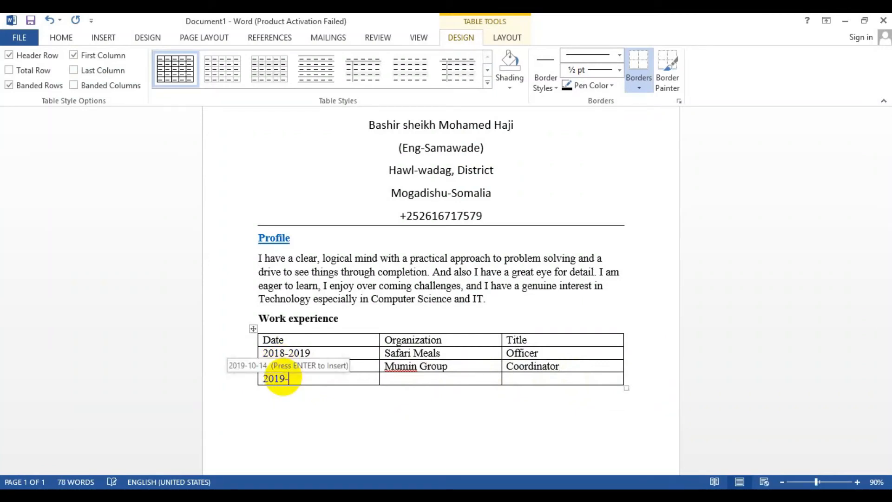
key(Tab)
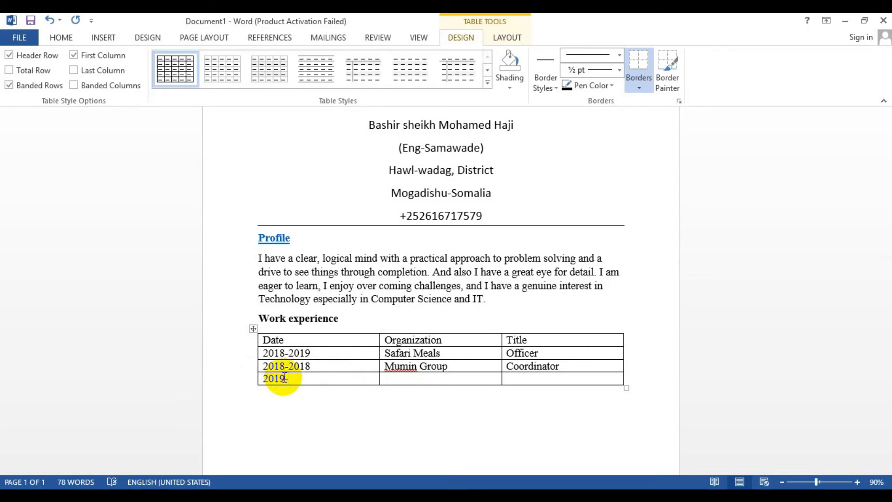
text(S)
text(IITAM)
text(Teache)
text(r)
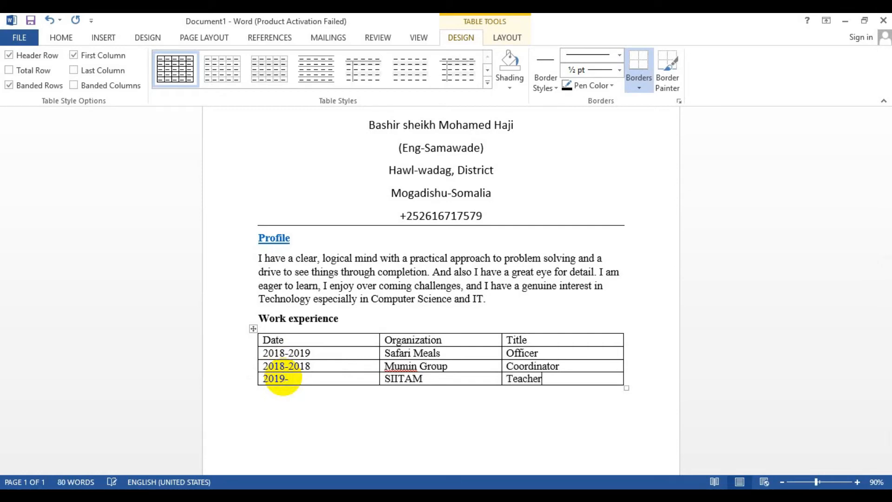
click(325, 381)
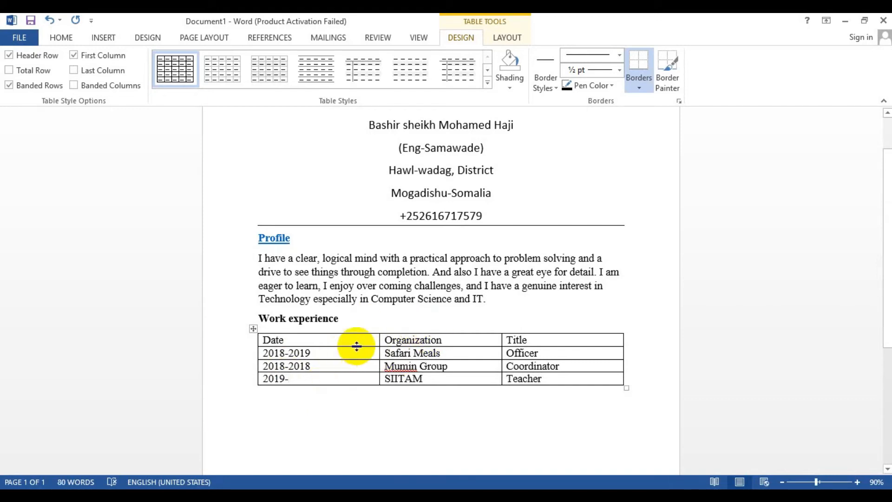
Convert the whole work experience table to text separated by tabs
click(254, 329)
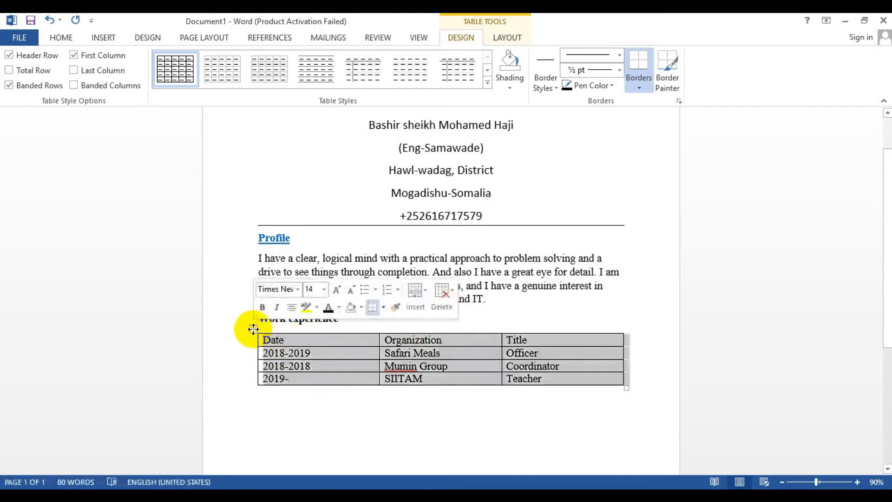
click(519, 40)
click(806, 72)
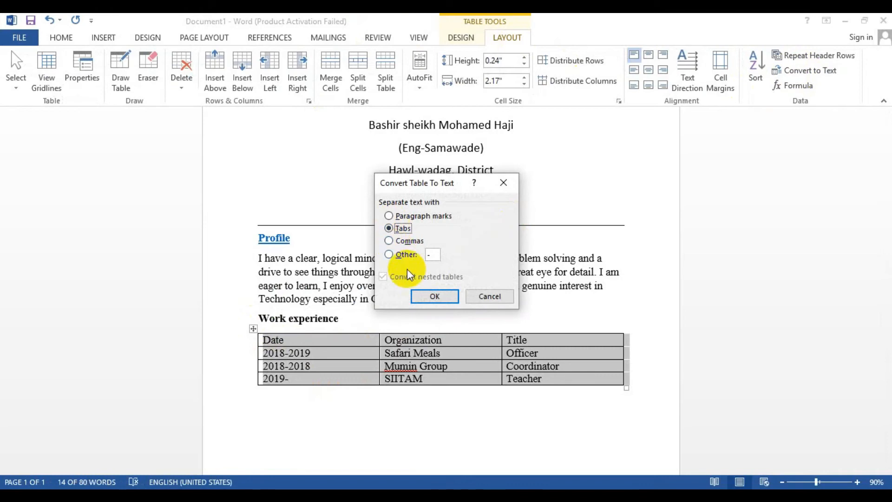
click(431, 298)
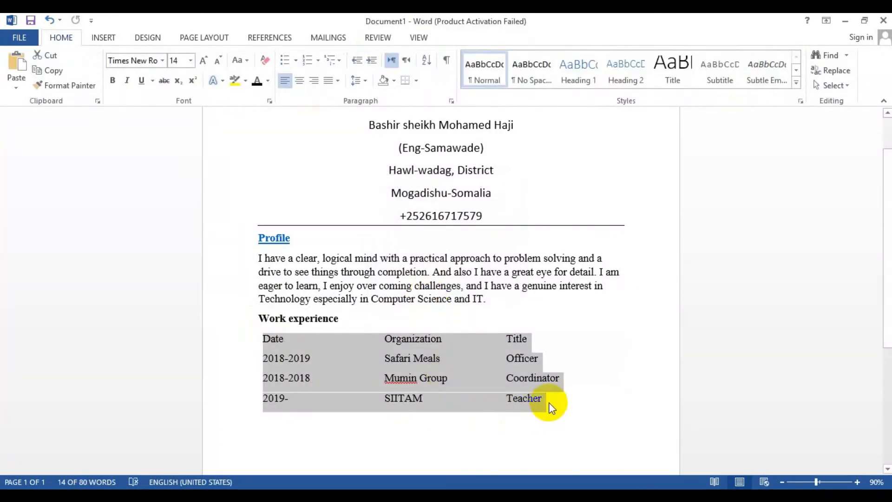
Add two empty paragraphs after the work experience list
click(551, 407)
key(Return)
key(Return)
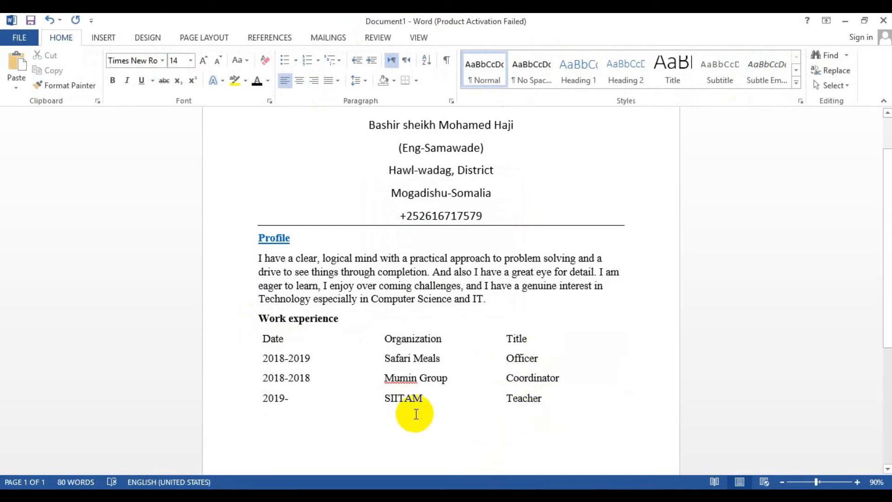
click(100, 39)
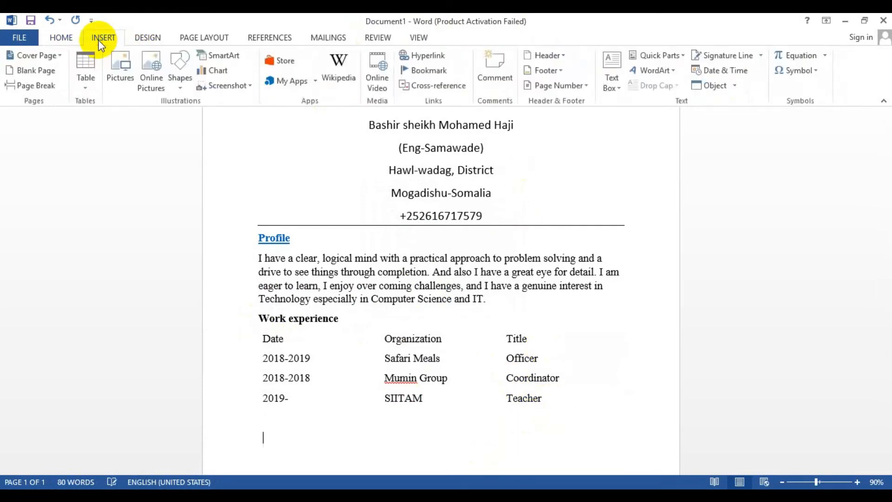
click(88, 72)
click(121, 222)
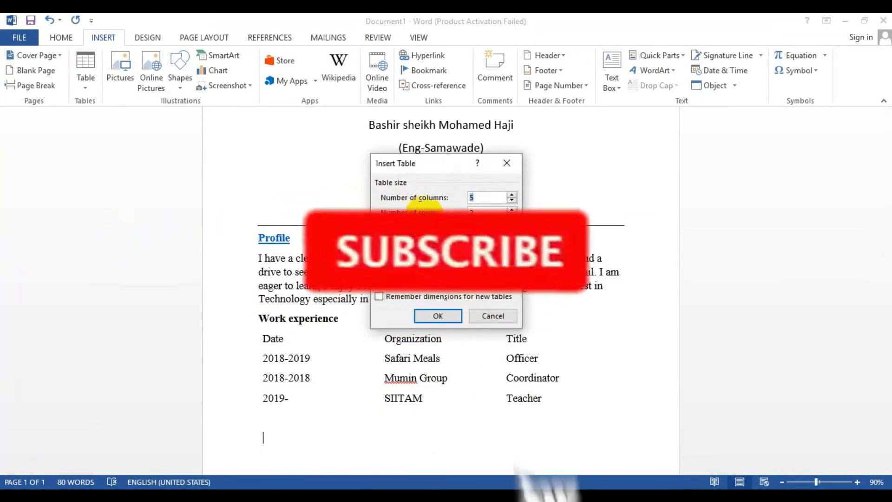
click(493, 316)
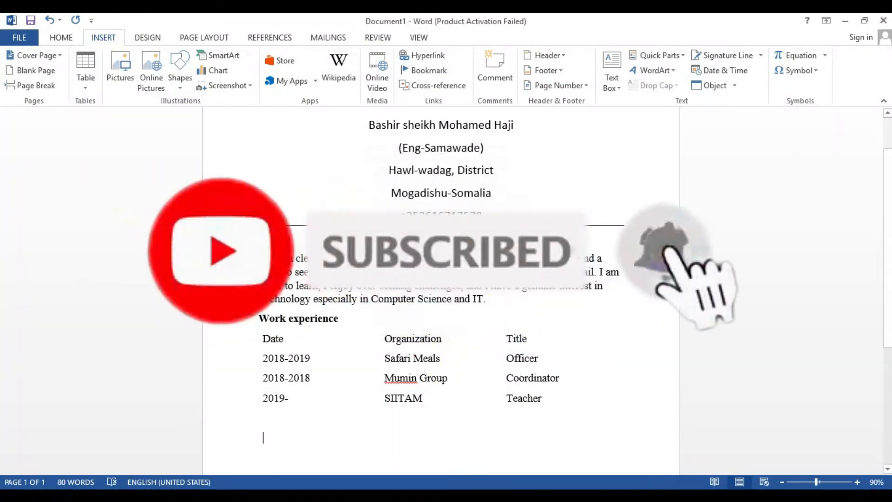
Look at the Education & Qualification table in the original CV document
mouse_move(418, 494)
click(385, 449)
scroll(472, 397, down, 5)
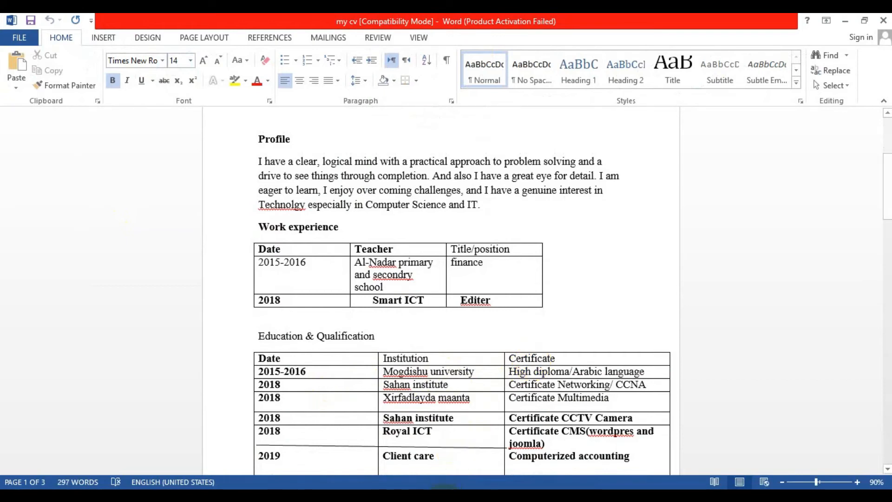
mouse_move(414, 488)
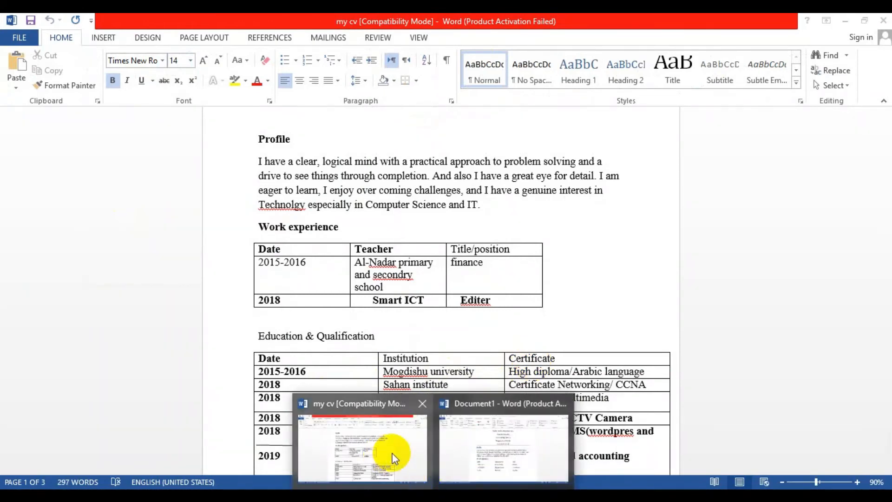
click(516, 441)
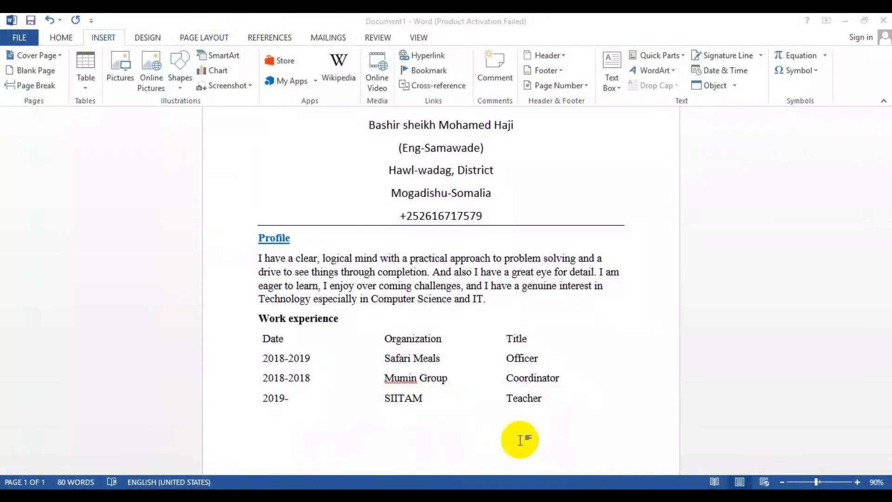
Insert a table with 3 columns and 3 rows below the work experience list
click(82, 72)
click(112, 220)
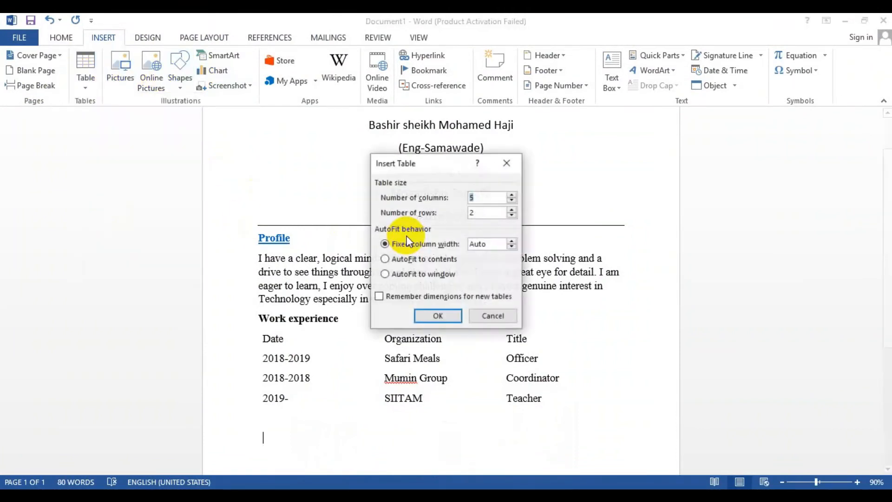
text(3)
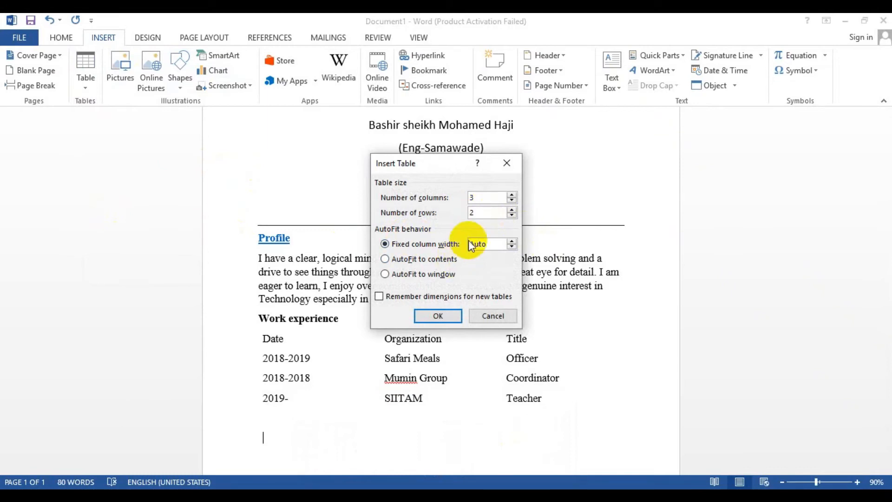
key(BackSpace)
text(3)
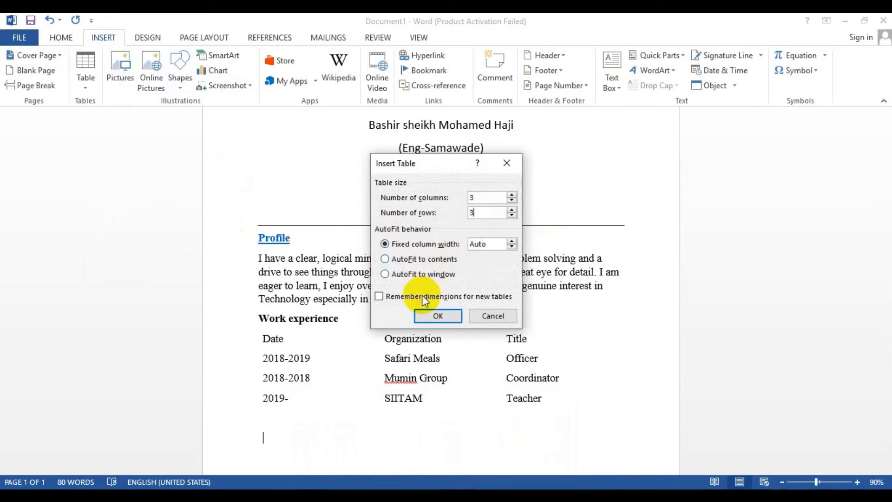
click(434, 314)
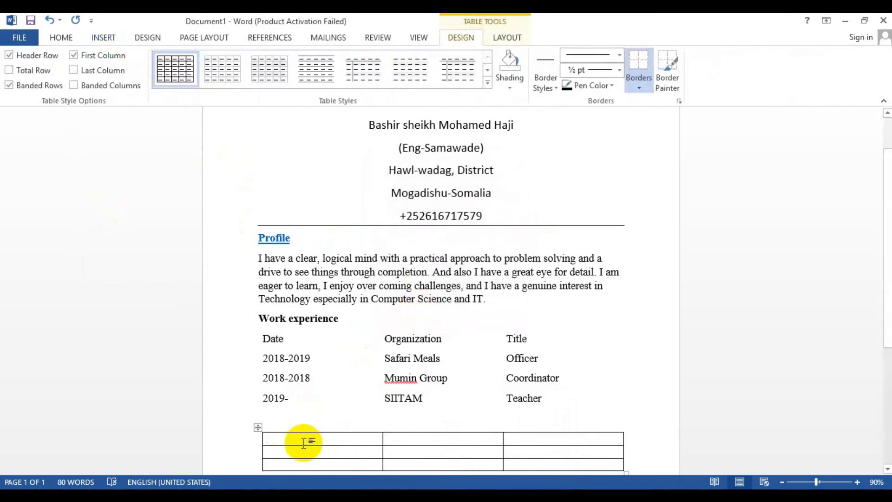
Fill the table's header row with Date, Instution and Certificate, replacing Instution with the spelling suggestion Intuition
text(D)
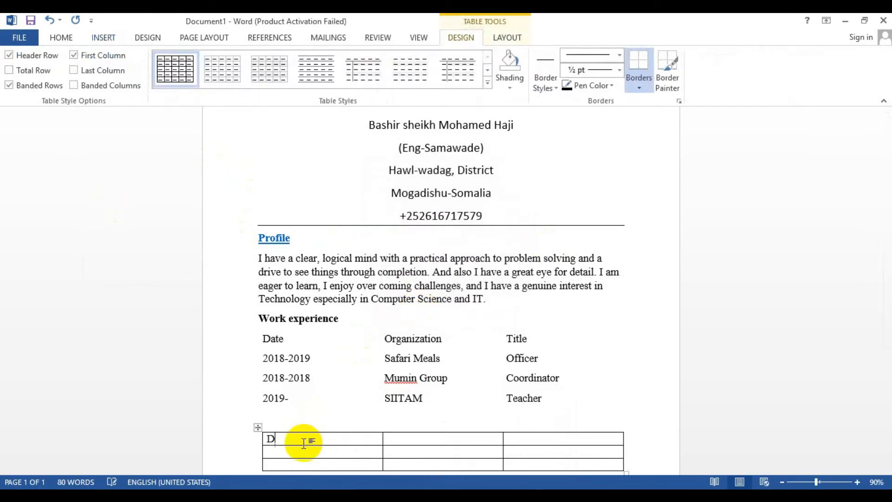
text(ate Instution)
key(Tab)
text(C)
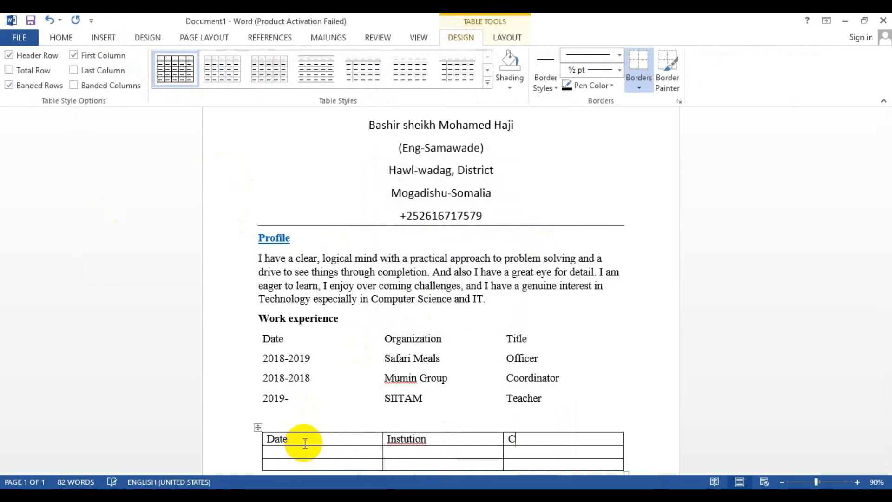
text(ertificate)
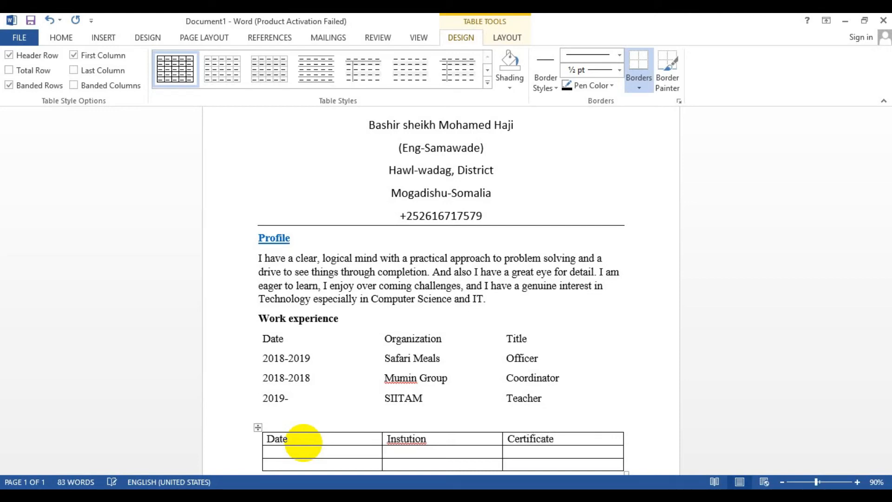
right_click(402, 439)
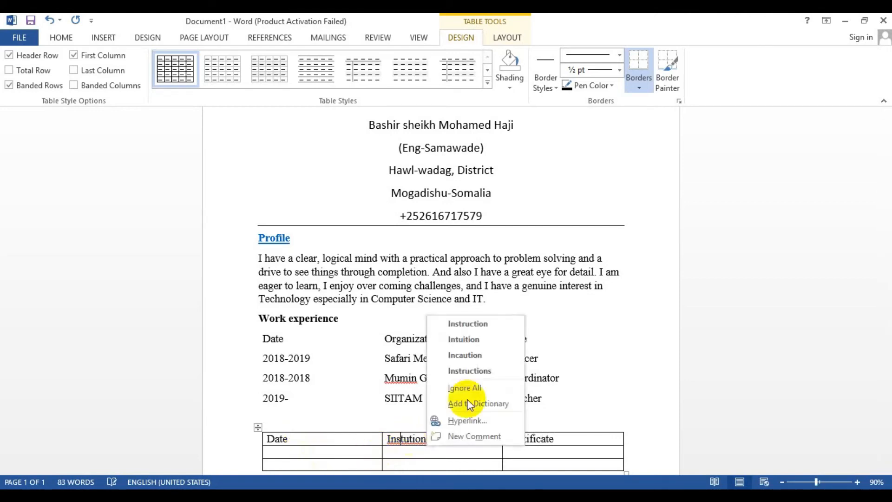
click(475, 343)
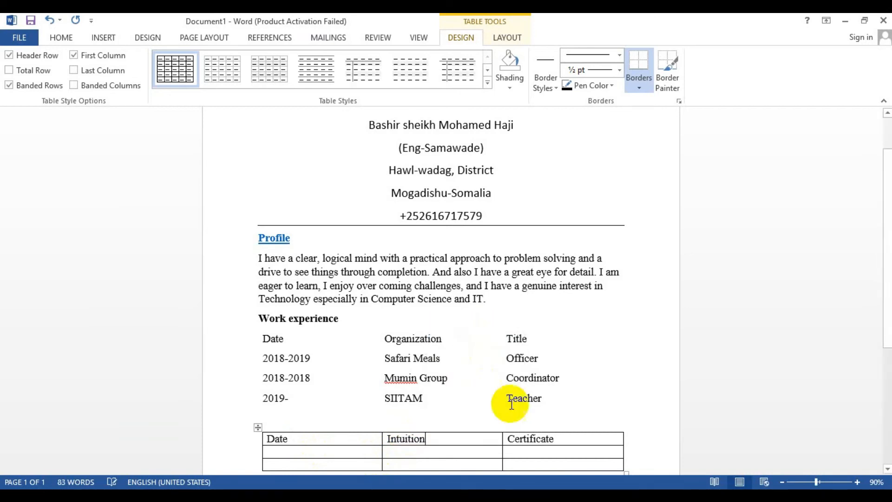
Fill the second row with 2010-2012, Tayo and Secondary
scroll(512, 404, down, 3)
click(328, 275)
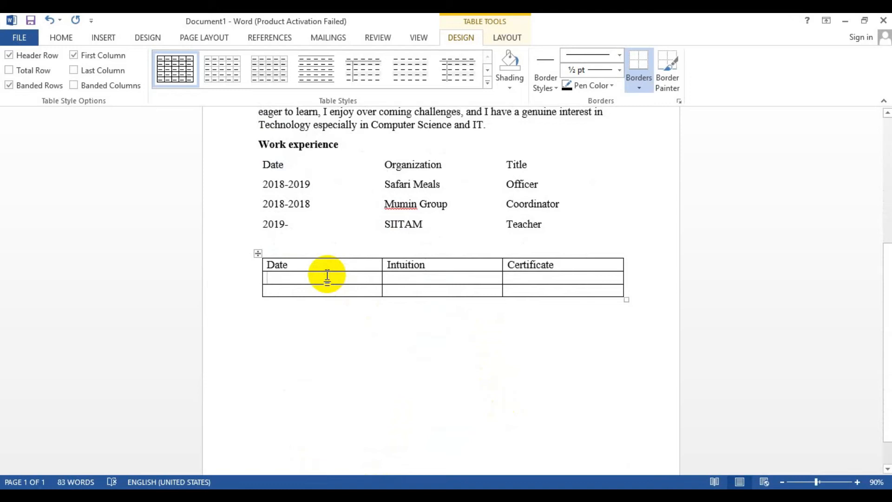
text(2)
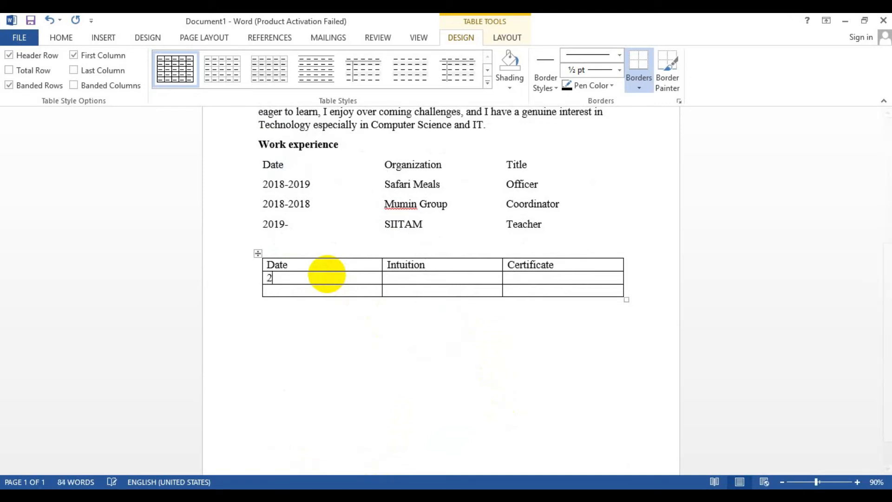
text(010-2012)
key(Tab)
text(T)
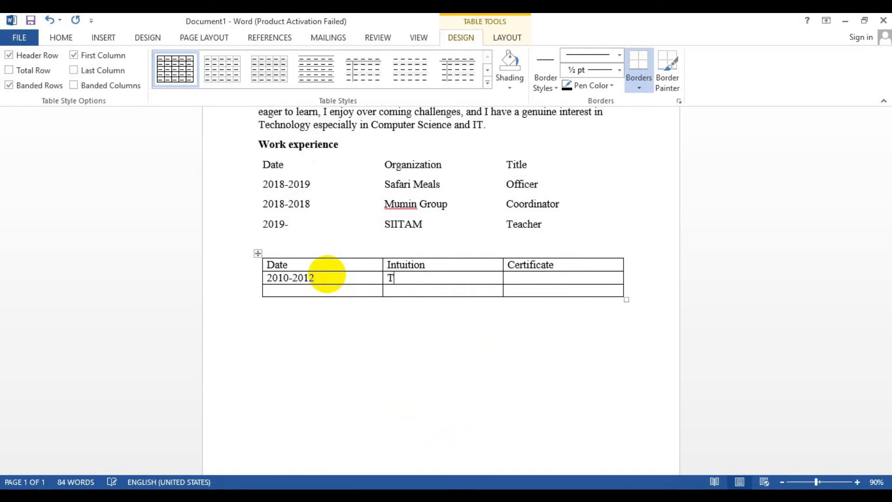
text(ayo)
key(Tab)
text(Secondary)
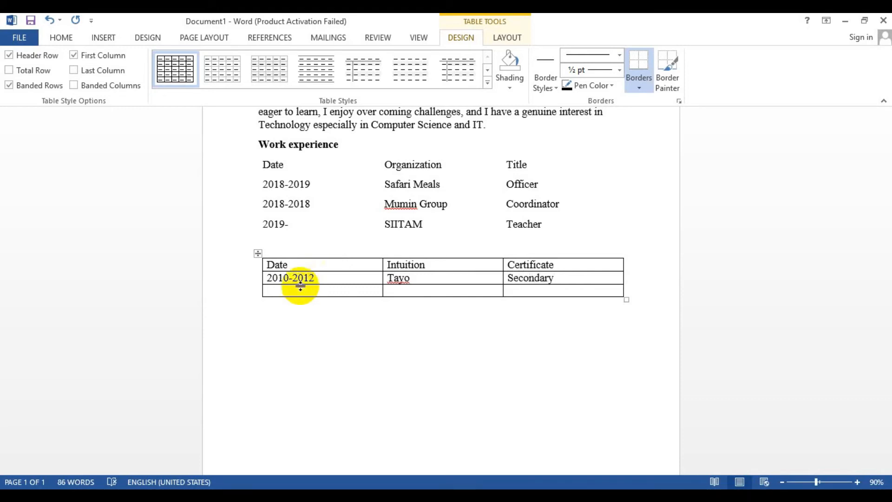
Fill the third row with 2013-2017, Simid and Master
click(299, 292)
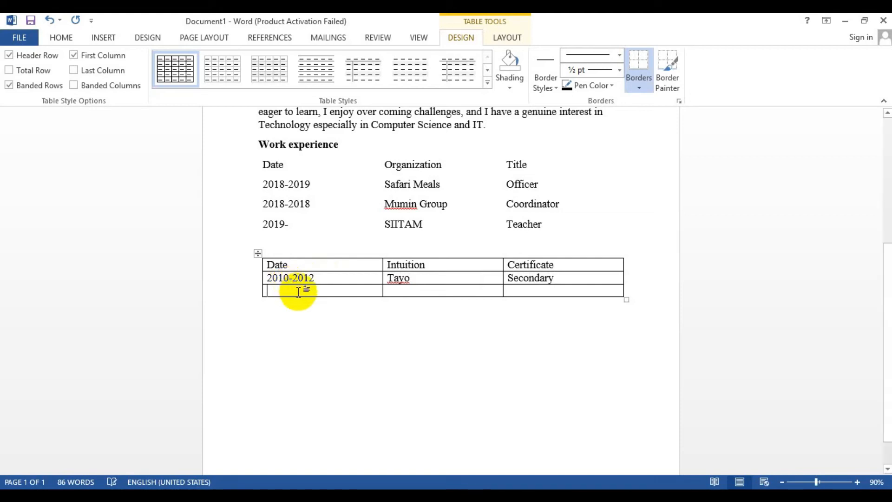
text(201)
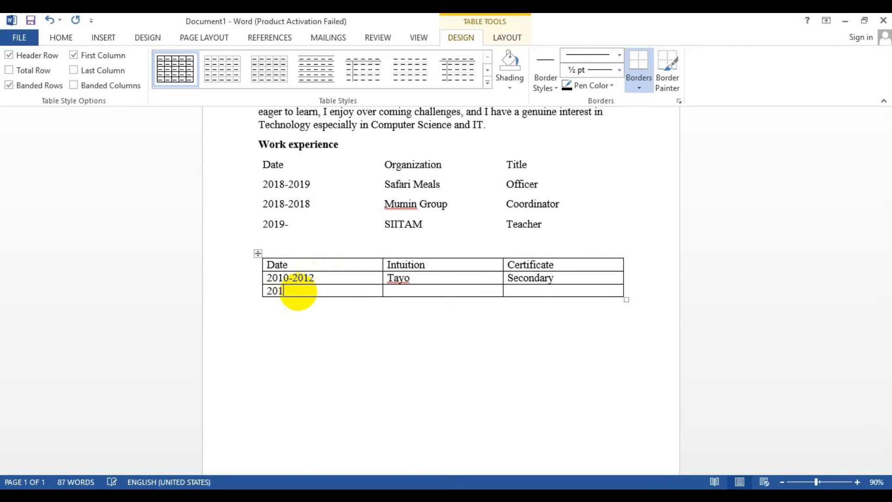
text(3)
text(-2017	)
text(Simid)
text(B)
text(achel)
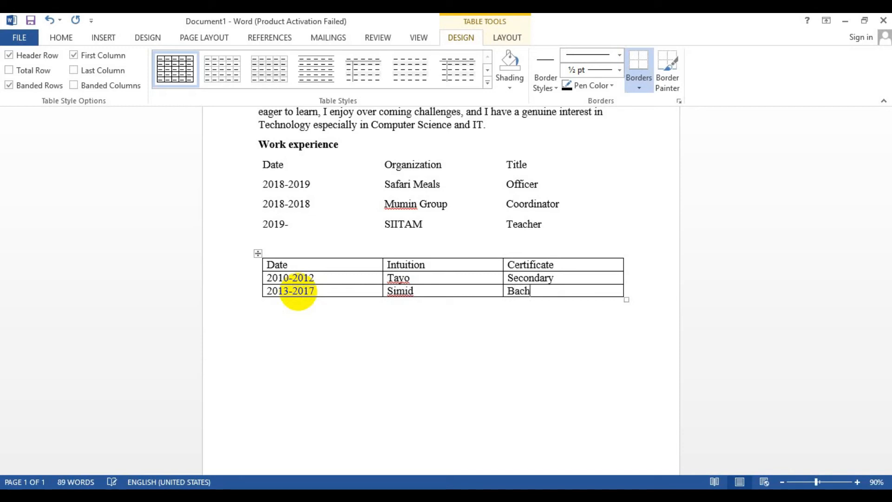
key(BackSpace)
key(BackSpace)
key(BackSpace)
key(BackSpace)
key(BackSpace)
key(BackSpace)
text(Master)
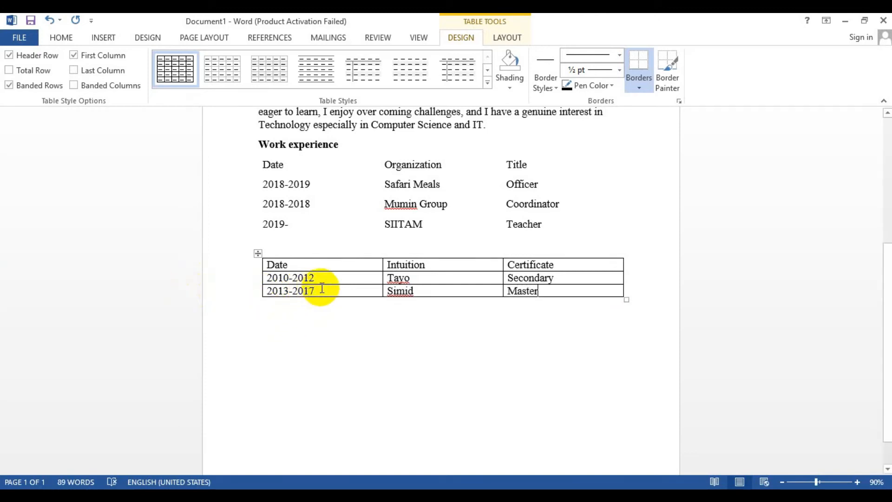
Add empty rows at the end of the education table
key(Tab)
key(Tab)
key(Tab)
key(Tab)
key(Tab)
key(Tab)
key(Tab)
key(Tab)
key(Tab)
key(Tab)
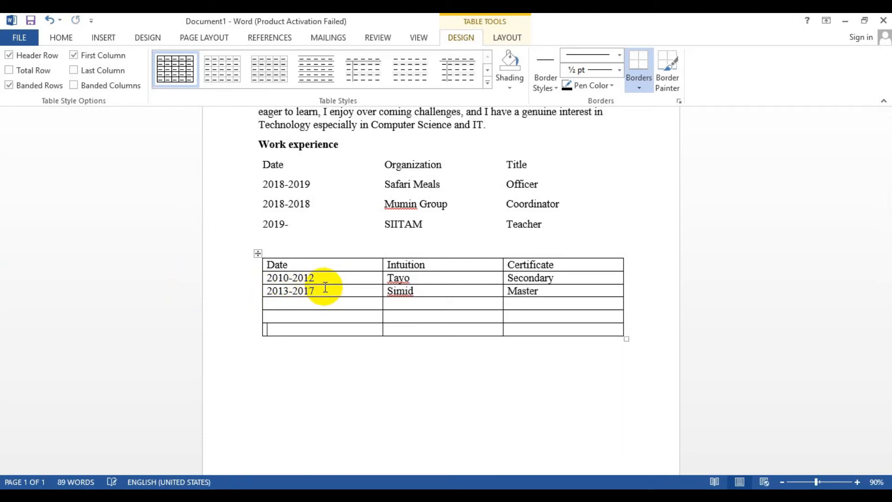
Convert the whole education table to text separated by tabs
click(257, 254)
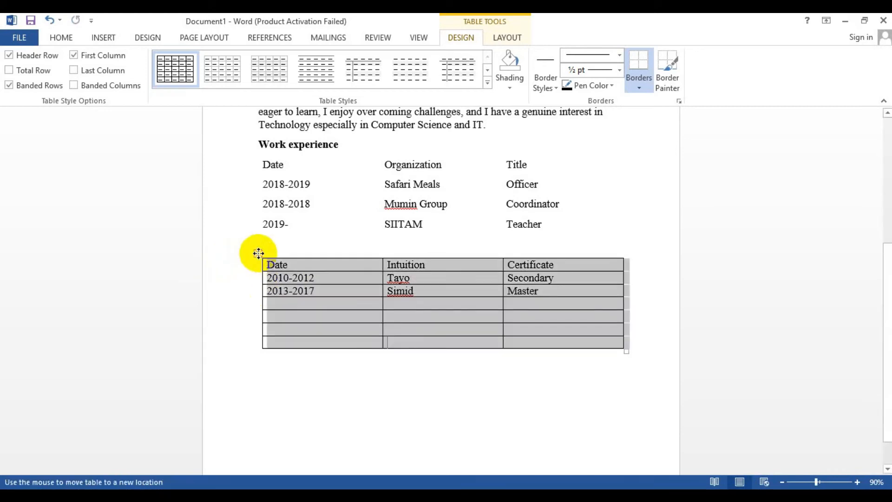
click(509, 39)
click(835, 71)
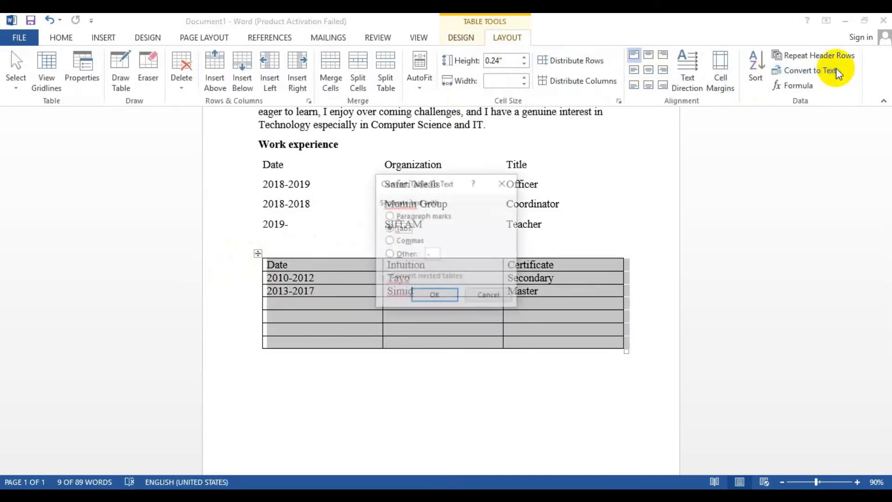
click(434, 296)
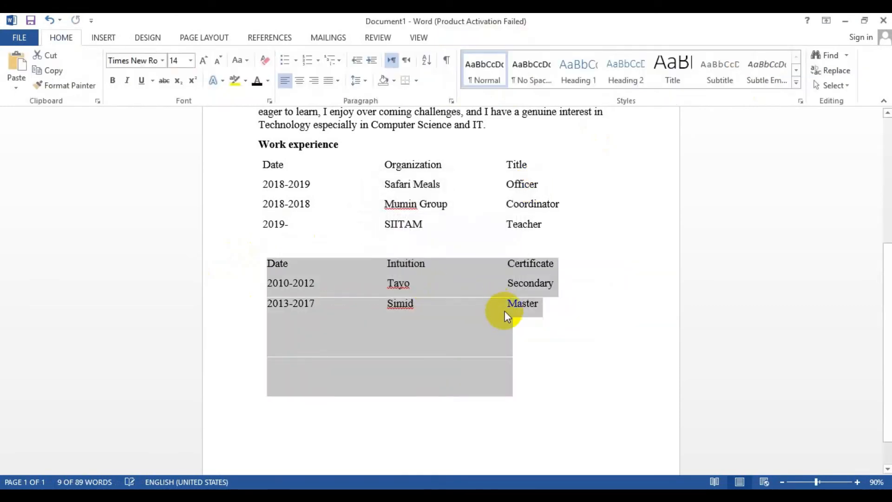
click(521, 369)
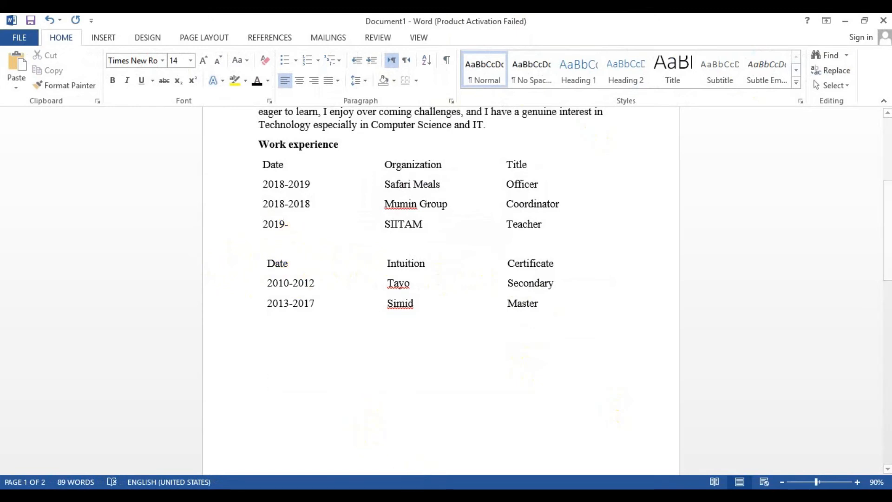
Copy the Education & Qualification heading from the original CV and paste it above the education list
click(367, 444)
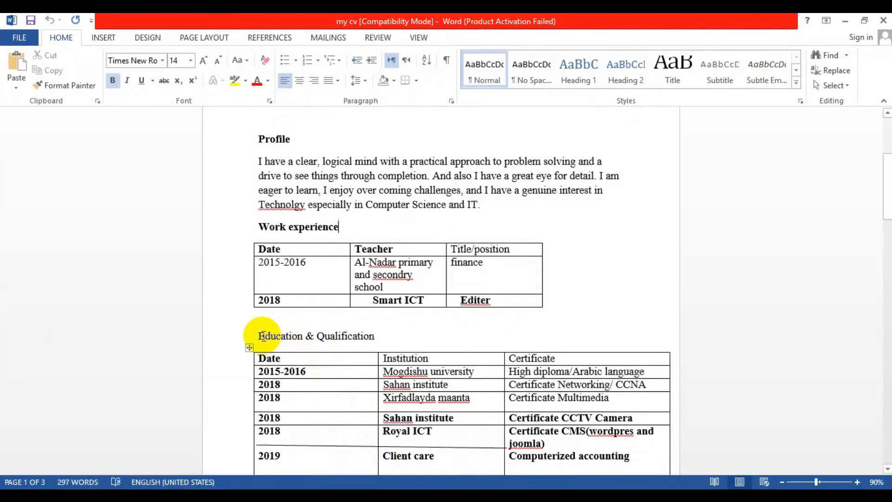
triple_click(366, 337)
key(ctrl+c)
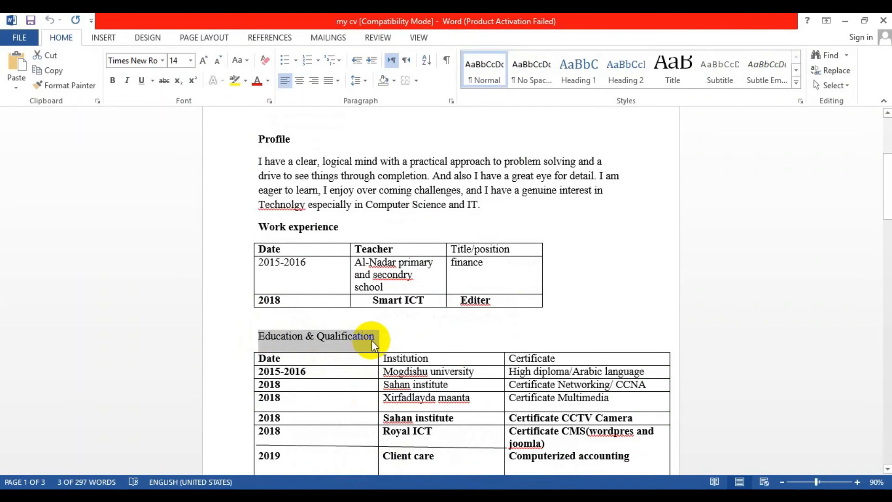
click(434, 493)
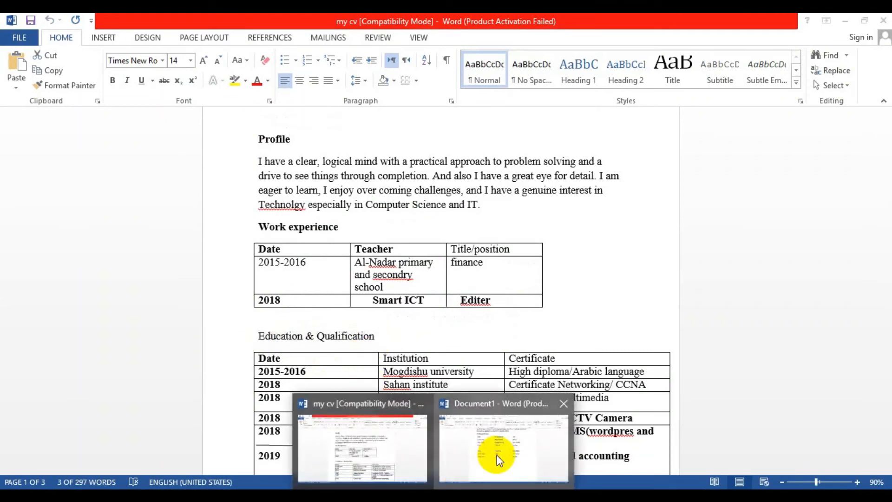
click(499, 460)
click(272, 247)
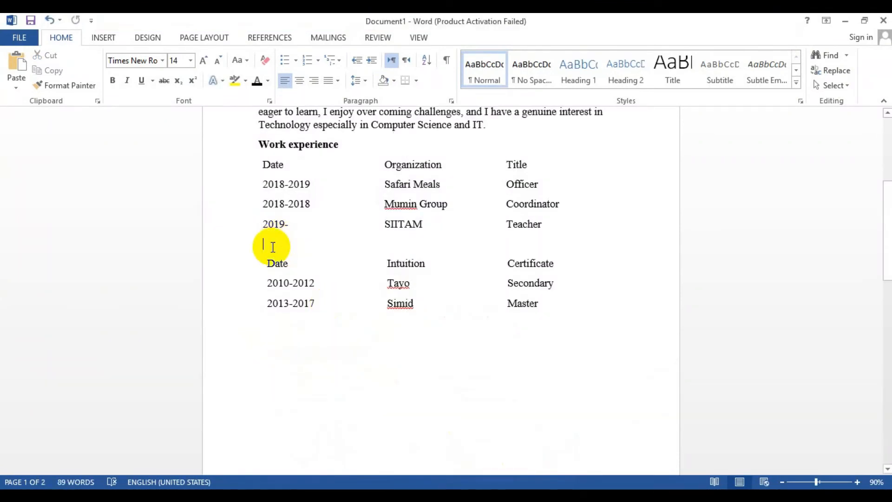
key(ctrl+v)
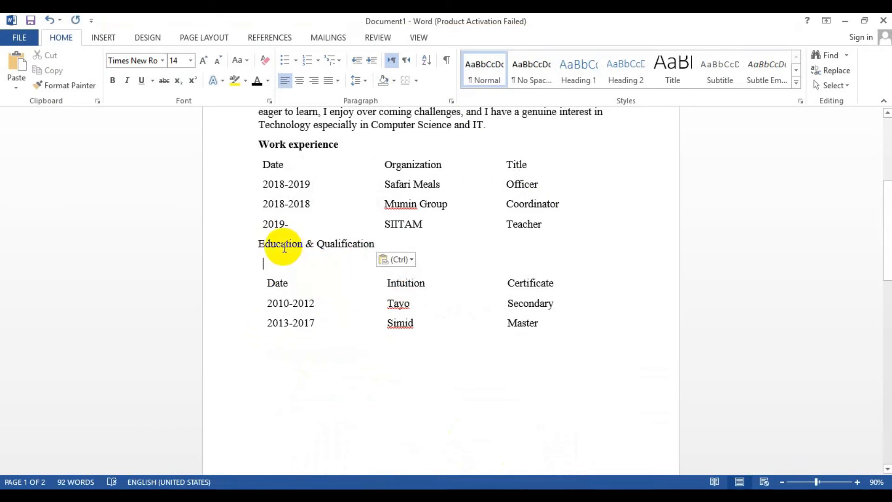
Make the Education & Qualification heading bold
drag(255, 243, 350, 247)
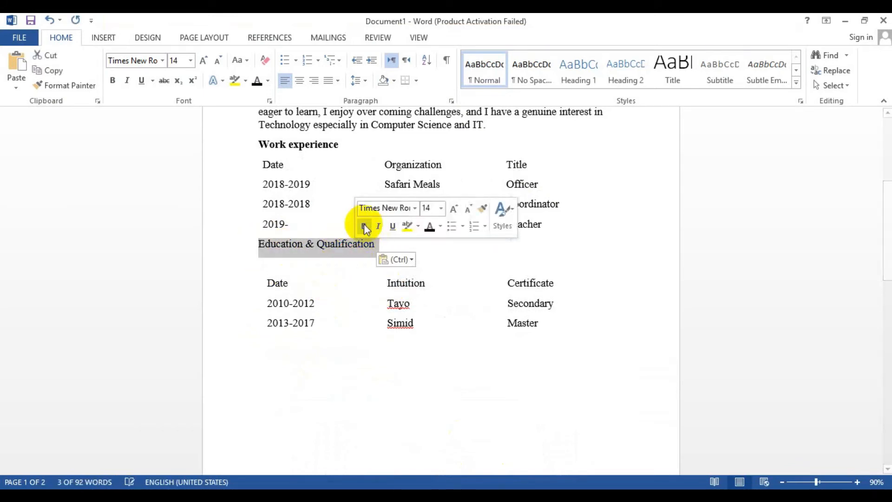
click(365, 227)
Add two empty paragraphs after the education list
click(352, 352)
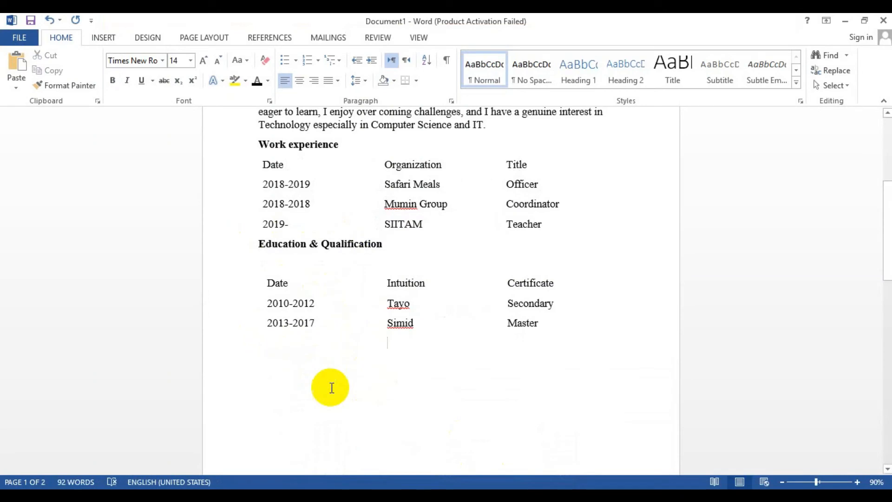
key(Return)
key(Return)
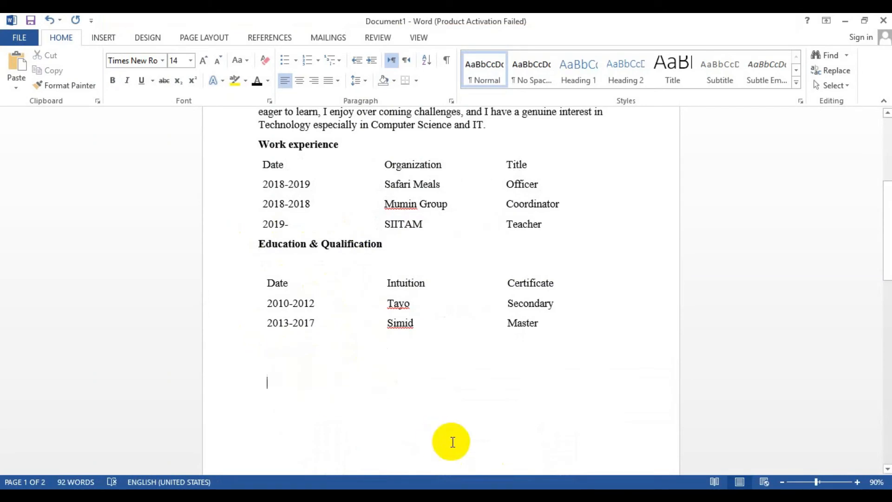
Copy the Other skills (seminars and training attended) heading from the original CV and paste it below the education list
mouse_move(445, 482)
click(394, 442)
scroll(372, 405, down, 5)
scroll(378, 407, down, 3)
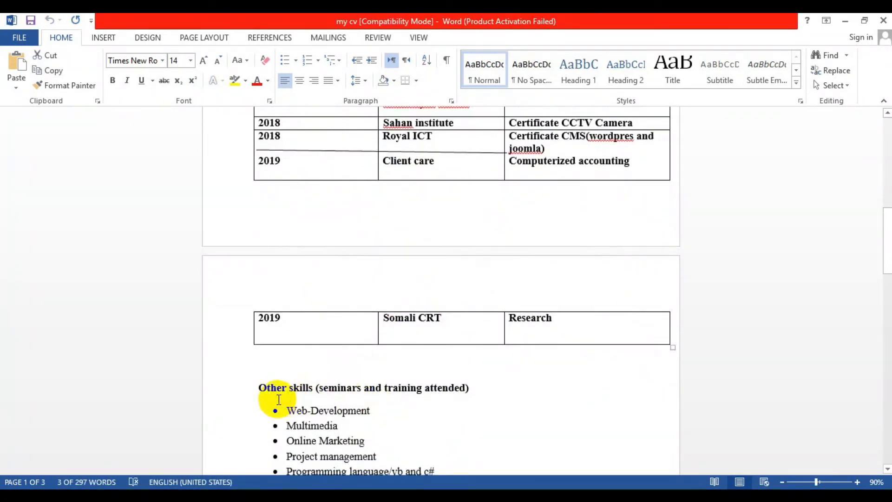
click(283, 386)
drag(284, 386, 473, 390)
key(ctrl+c)
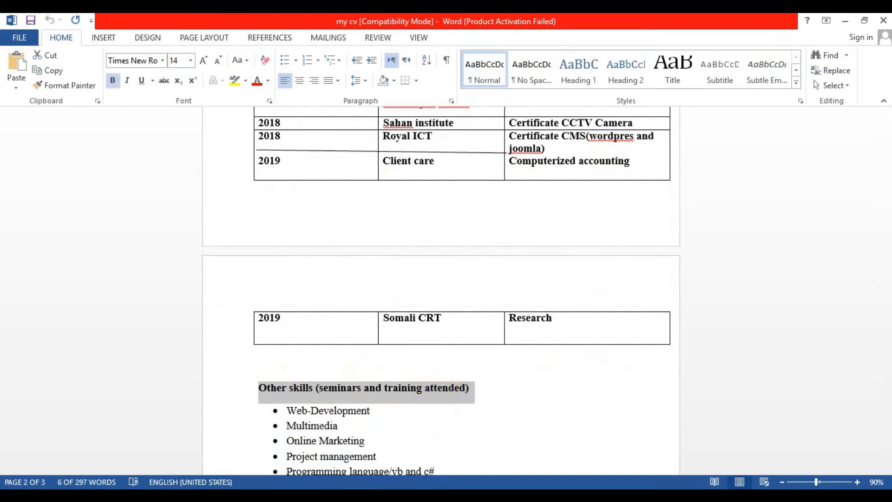
mouse_move(462, 486)
click(481, 435)
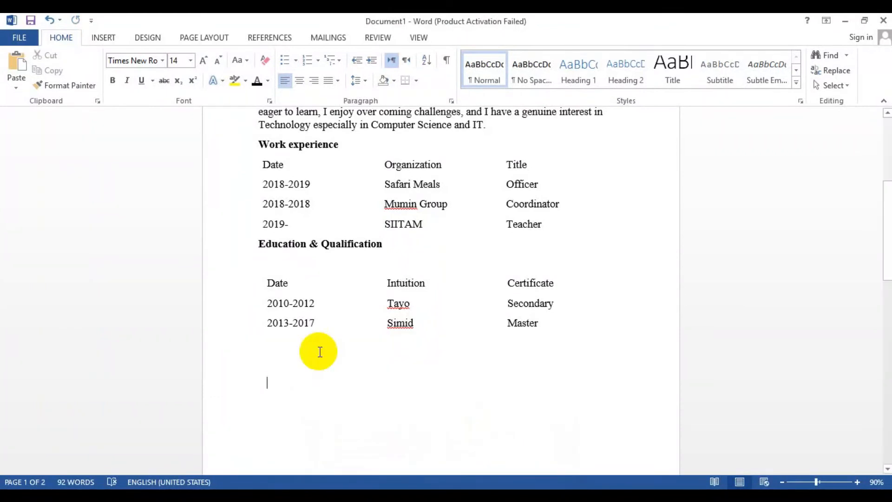
key(ctrl+v)
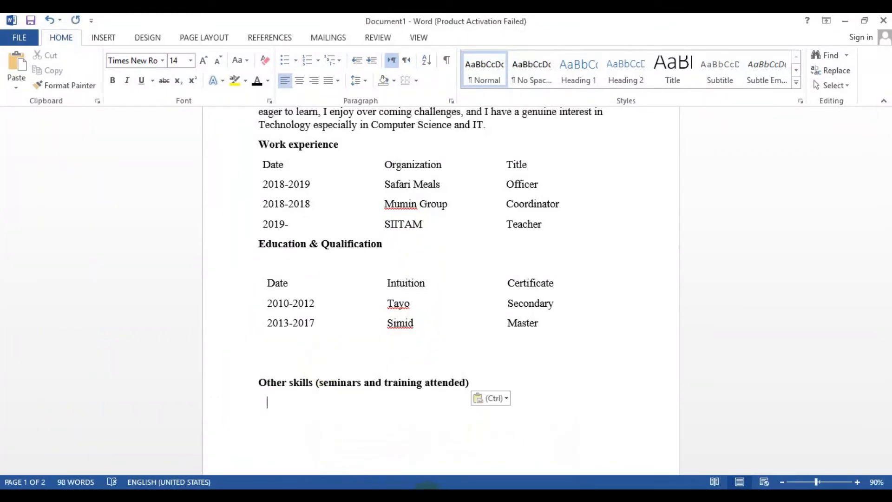
Copy the bulleted skills list from the original CV and paste it under the Other skills heading
mouse_move(462, 485)
click(381, 453)
scroll(384, 452, down, 8)
drag(327, 334, 275, 199)
key(ctrl+c)
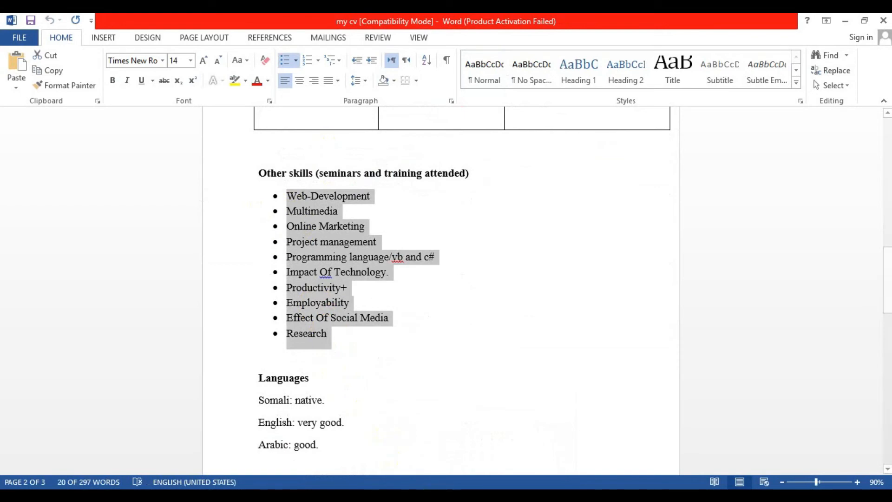
click(433, 495)
click(503, 448)
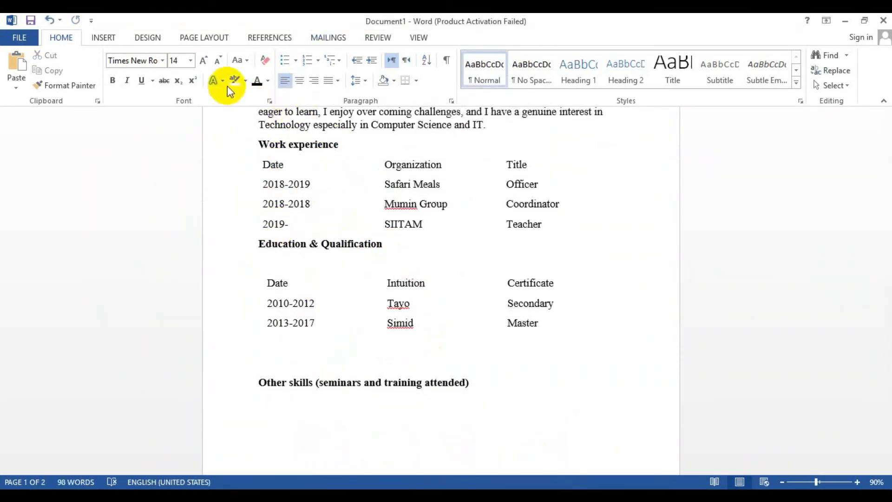
click(295, 60)
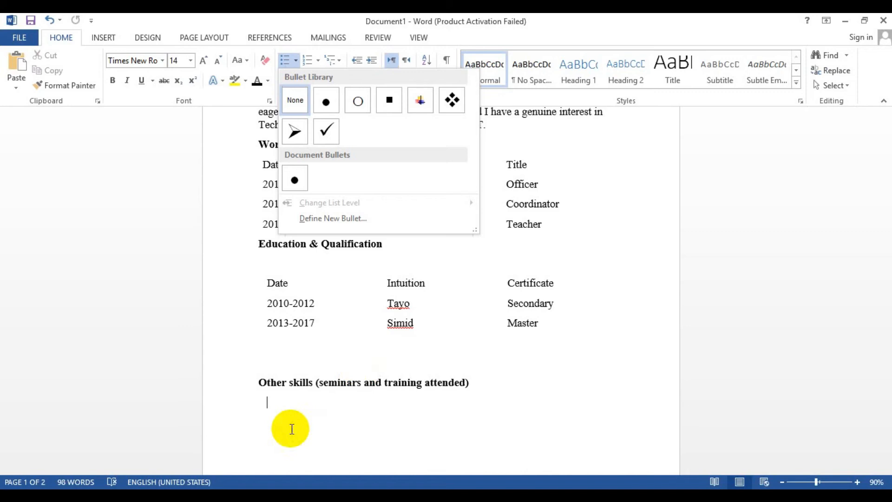
click(289, 425)
key(ctrl+v)
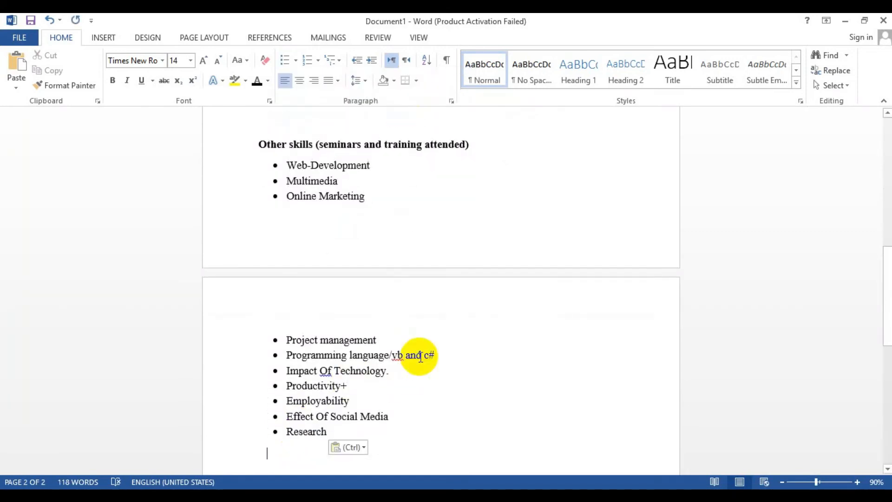
Copy the Languages section with its three language lines from the original CV and paste it after the skills list
scroll(419, 357, down, 3)
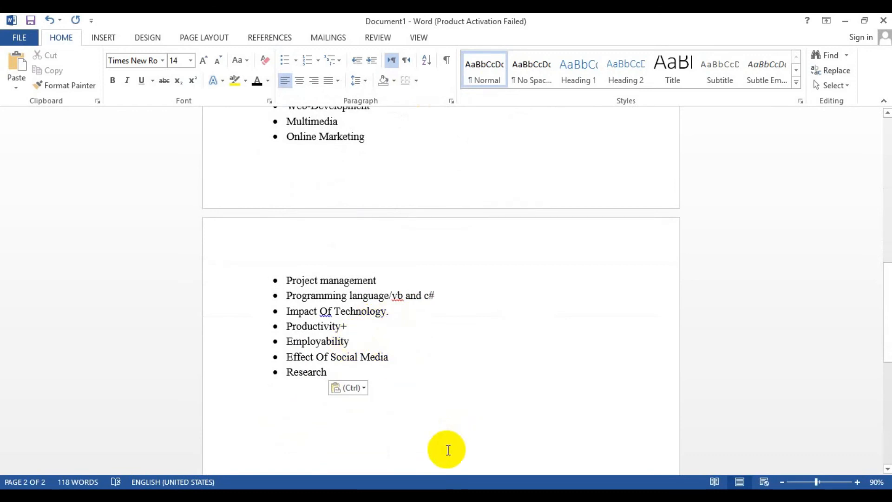
click(408, 482)
click(408, 479)
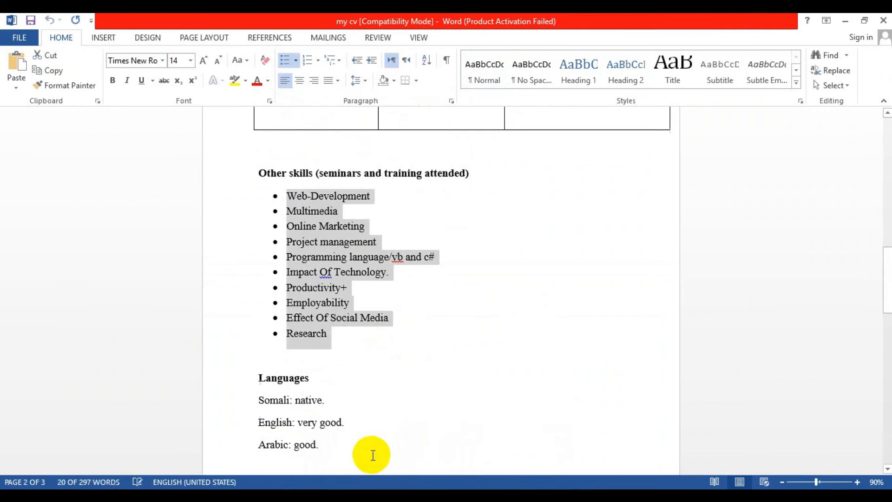
drag(269, 378, 331, 442)
key(ctrl+c)
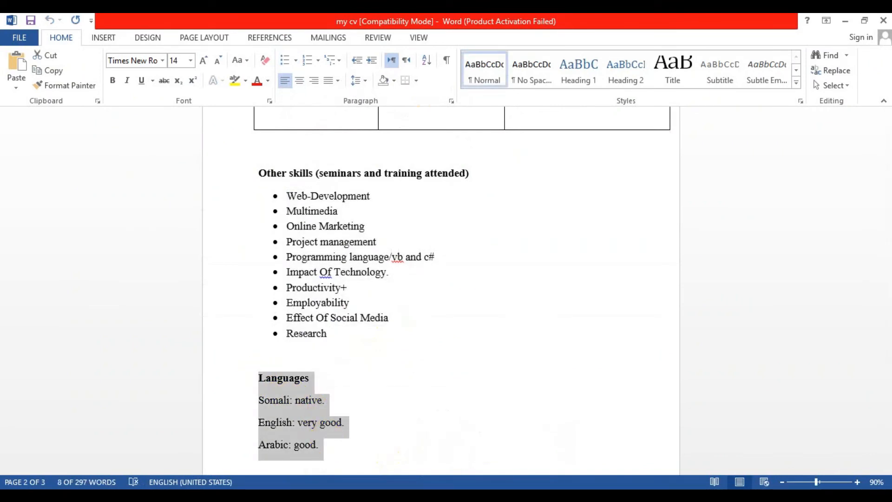
click(408, 482)
click(514, 460)
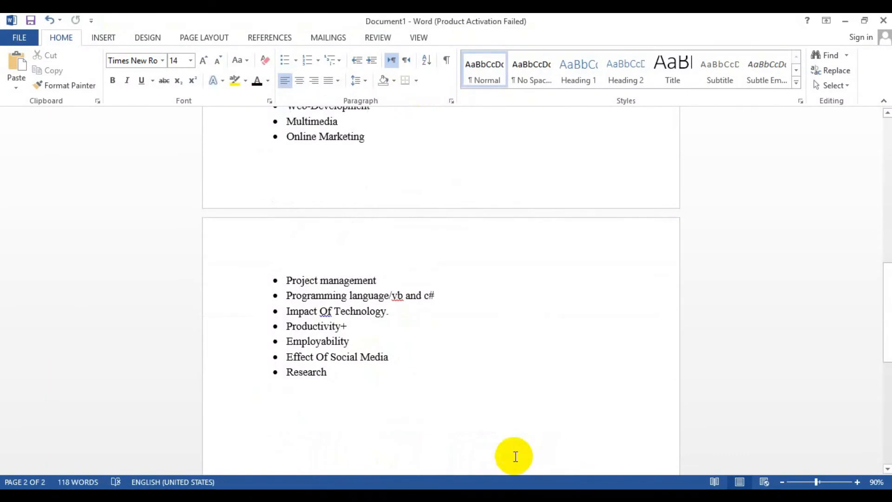
key(ctrl+v)
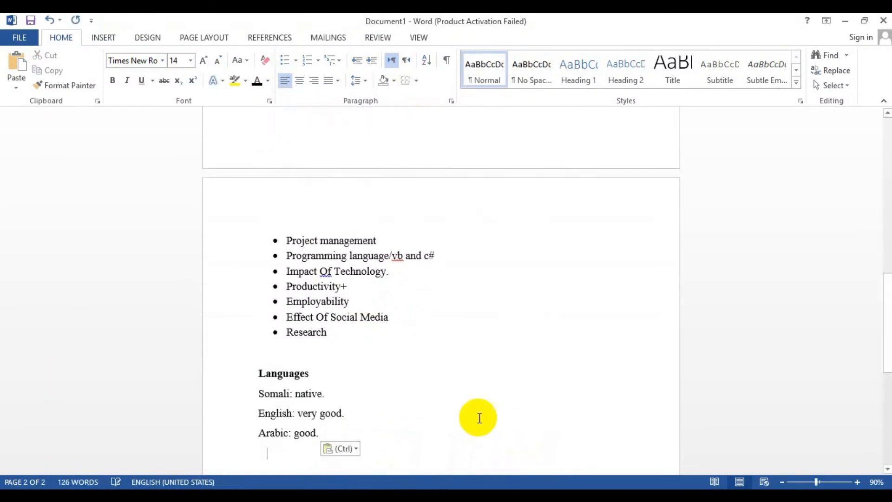
Add a References heading below the languages and make it bold
scroll(438, 391, down, 3)
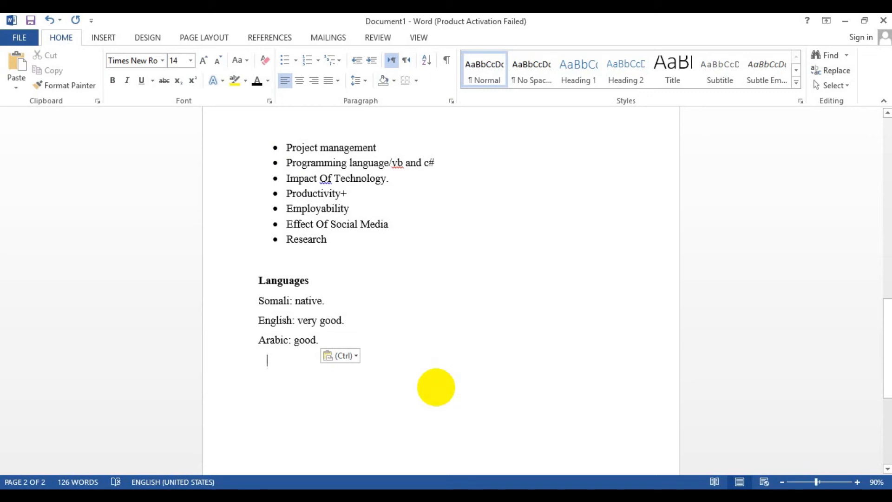
text(References)
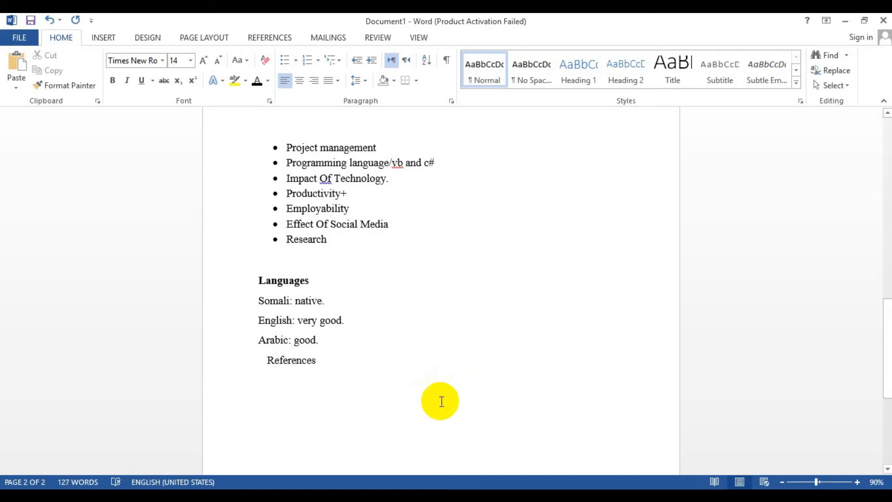
click(383, 373)
drag(267, 361, 321, 362)
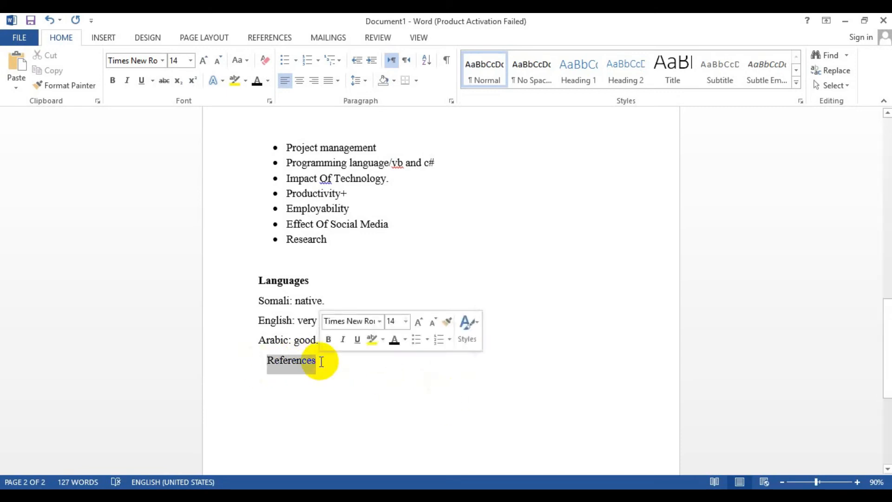
key(ctrl+b)
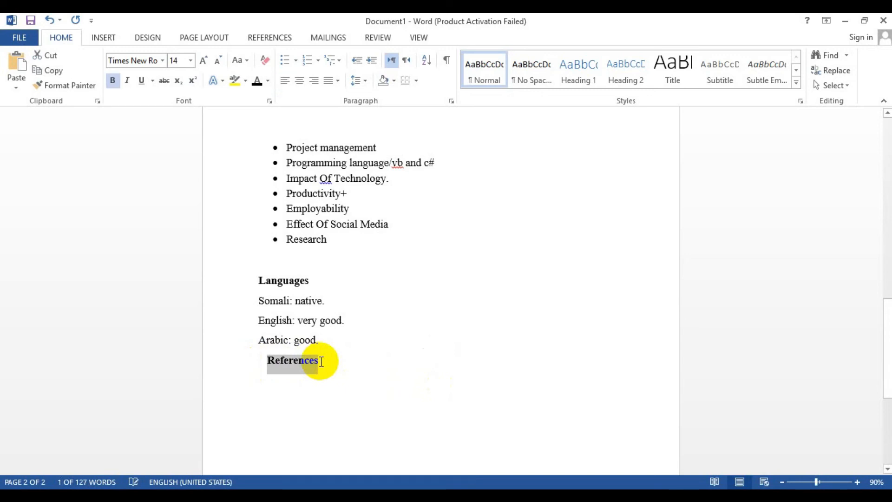
Remove the indent before the References heading and start a new non-bold paragraph below it
click(268, 360)
key(BackSpace)
click(319, 361)
key(Return)
key(ctrl+b)
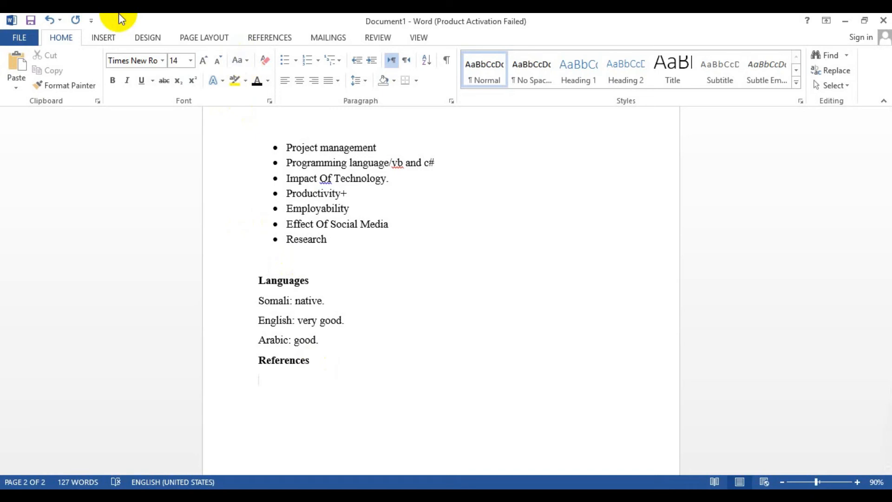
Insert a table with 2 columns and 3 rows under the References heading
click(107, 38)
click(81, 77)
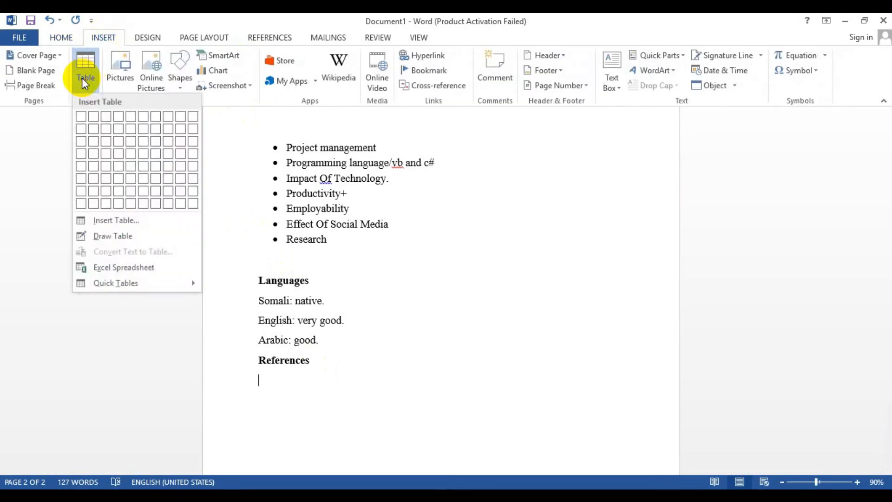
click(105, 222)
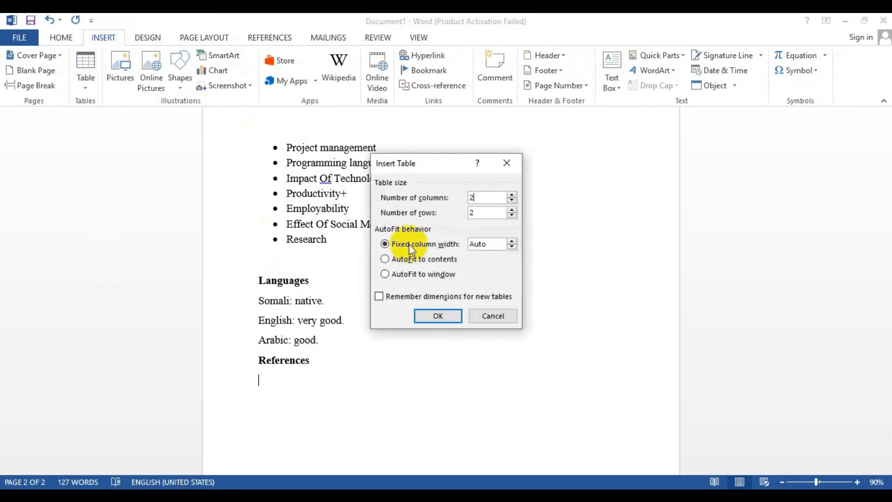
click(486, 213)
key(BackSpace)
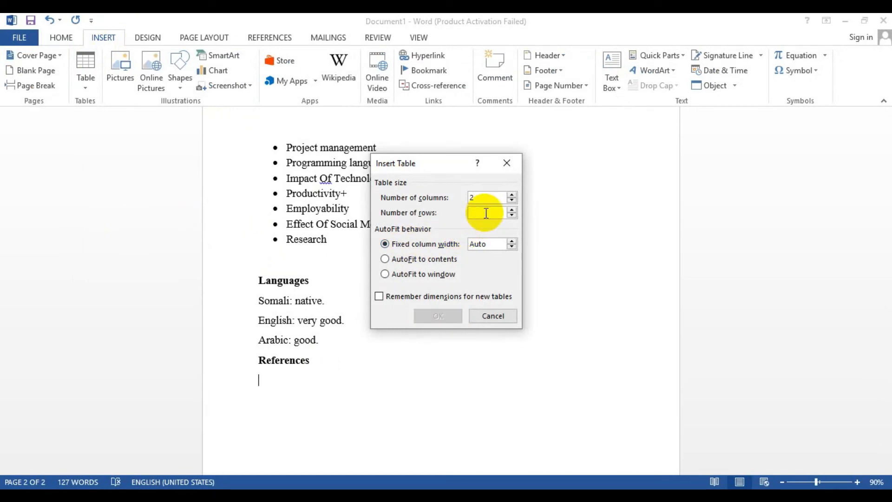
text(3)
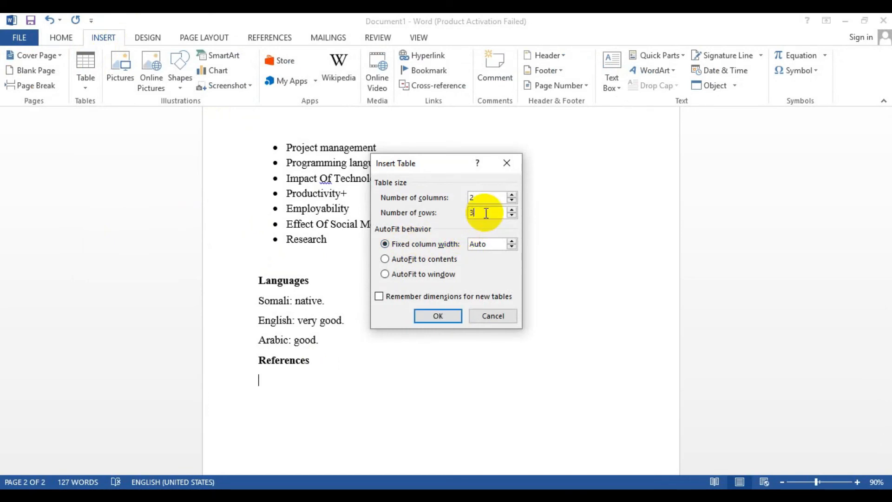
click(438, 316)
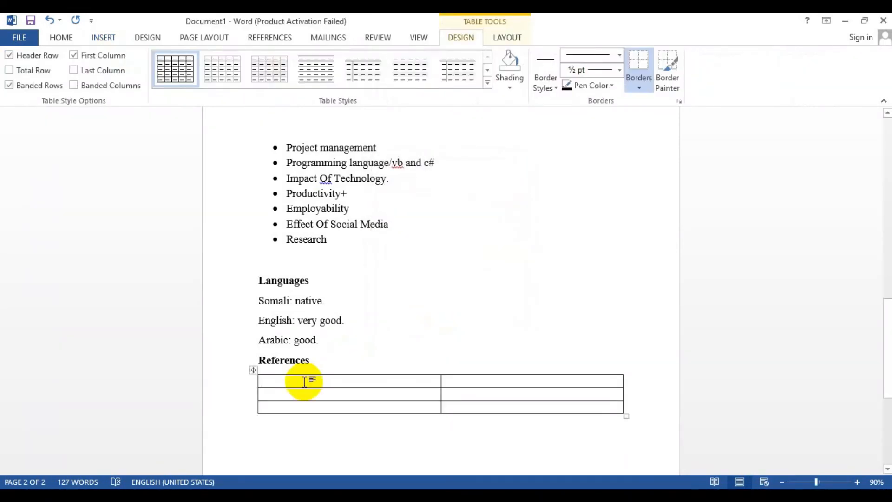
Enter the headers Name and Title in the first row and the referee's full name in the second row
text(Name)
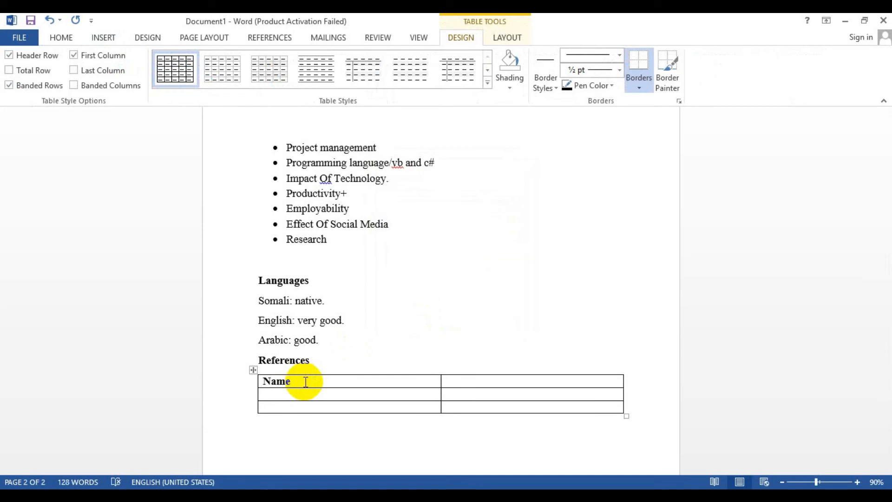
text(Ti)
text(le)
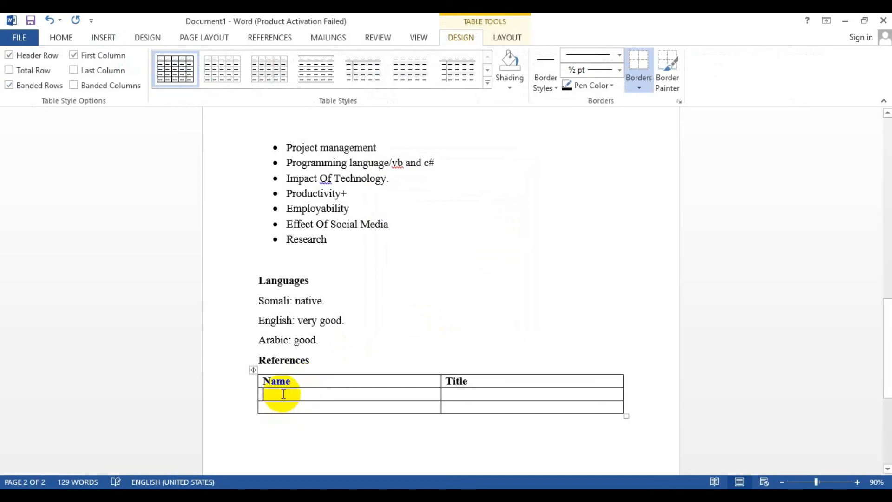
text(Eng)
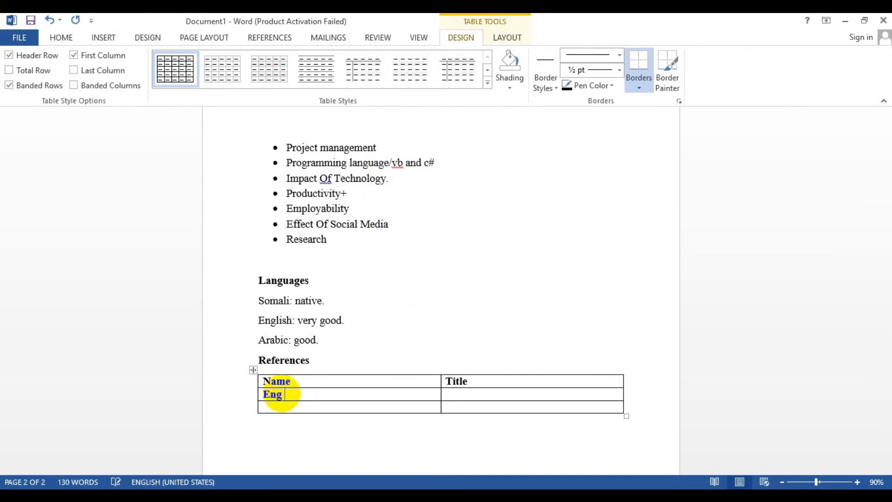
key(Tab)
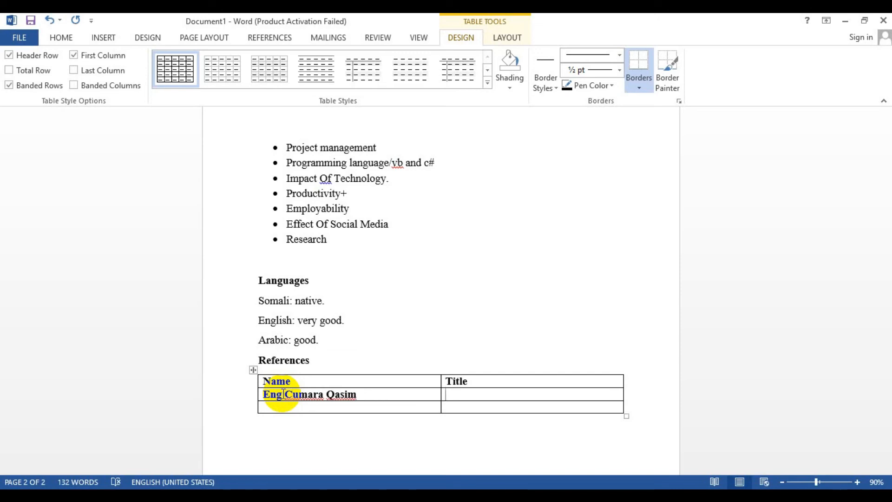
Insert a third column to the right and head it Email
right_click(479, 392)
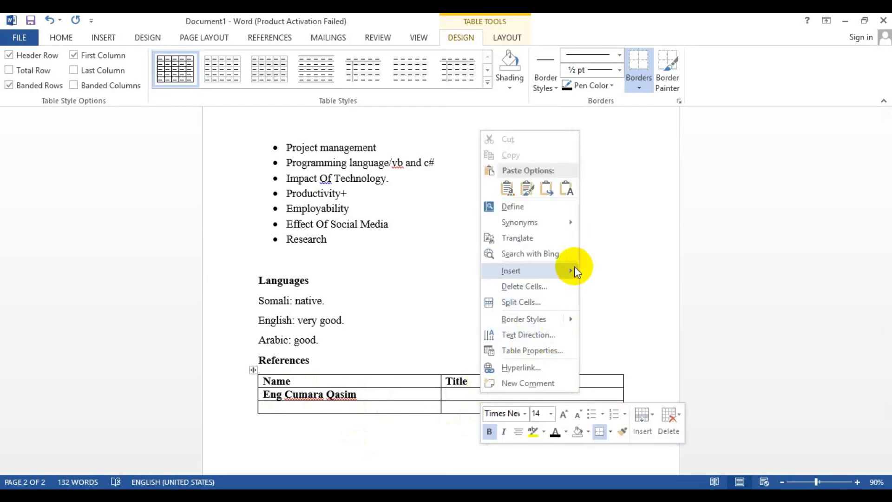
mouse_move(574, 269)
click(625, 285)
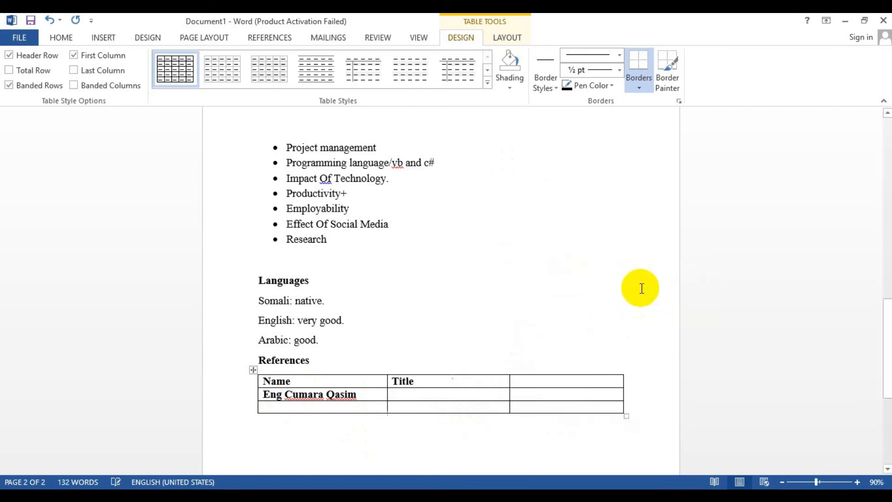
click(545, 382)
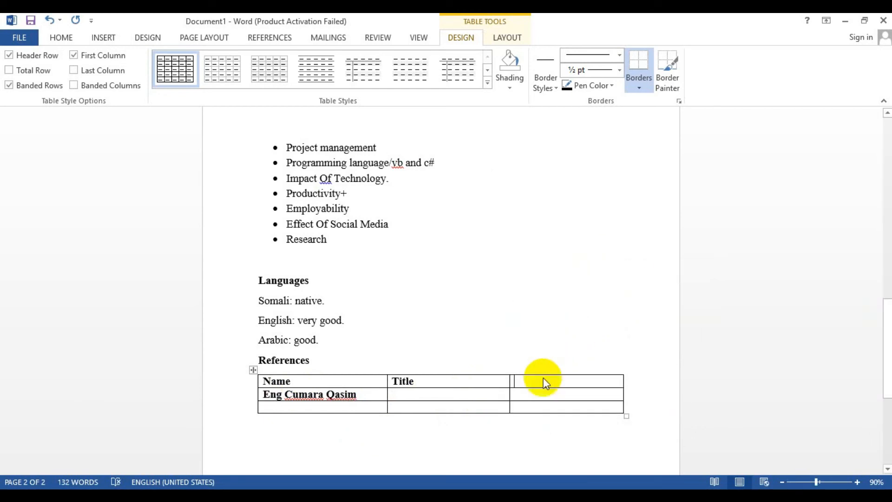
text(Ema)
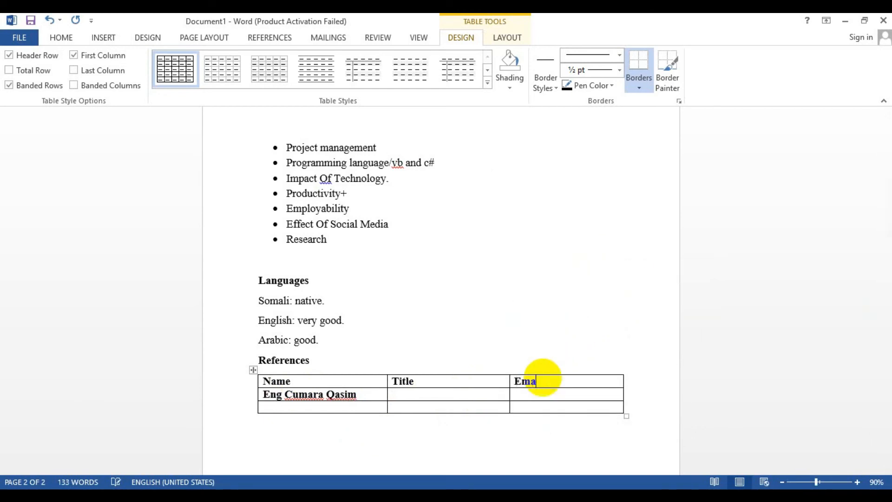
text(l)
key(BackSpace)
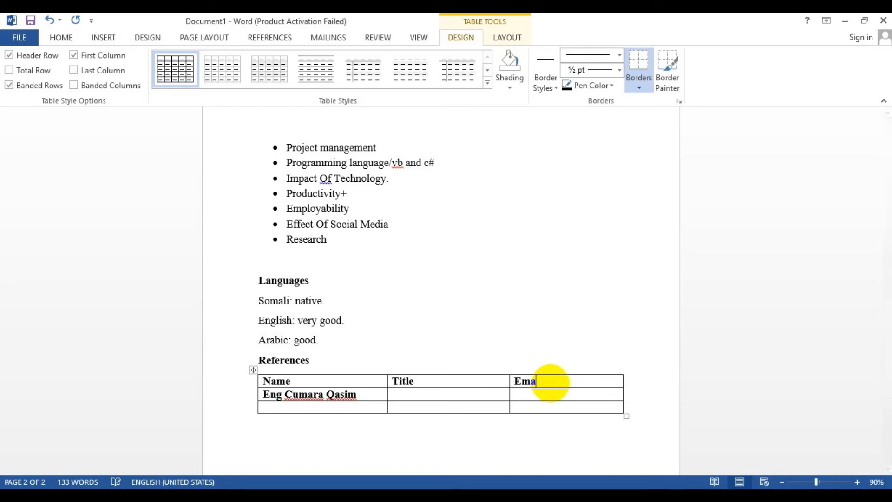
text(il)
Fill in the referee's title as Manager and the referee's e-mail address in the second row
click(427, 392)
text(Manager)
key(Tab)
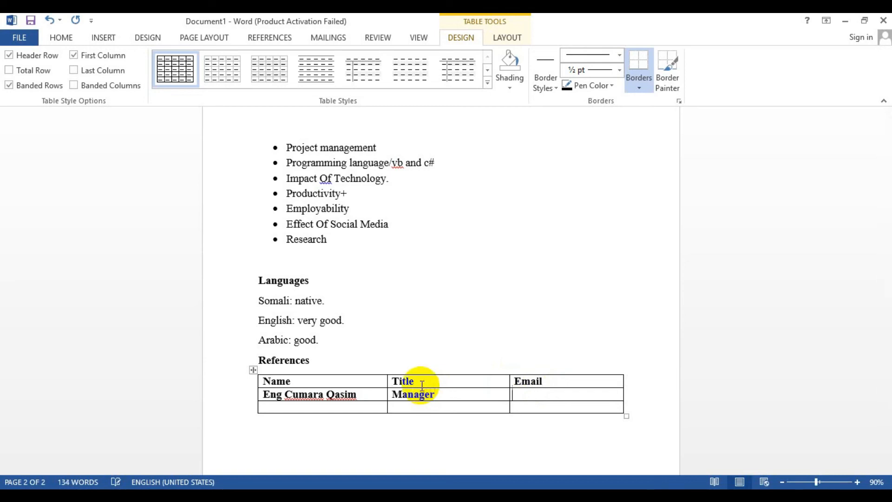
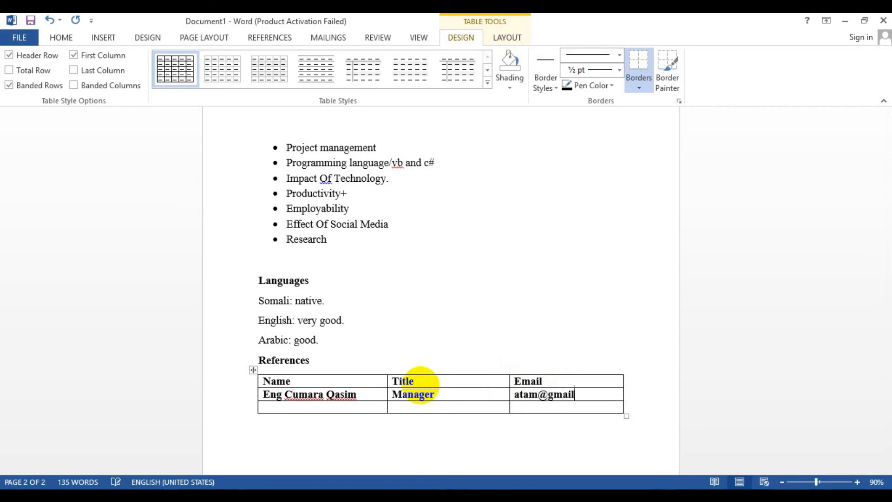
click(358, 407)
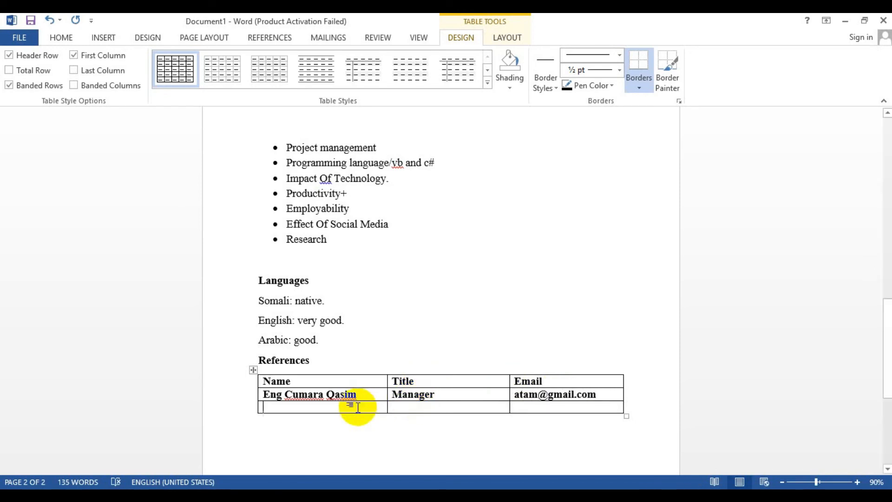
Fill in the third row with the second referee's name, the title Teacher and that referee's e-mail address
text(Dr )
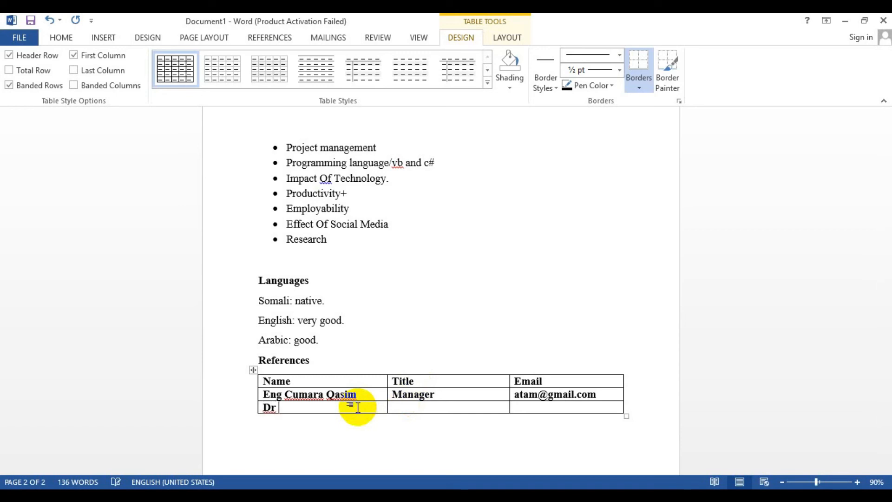
text(Qaalid)
key(Tab)
text(Teacher)
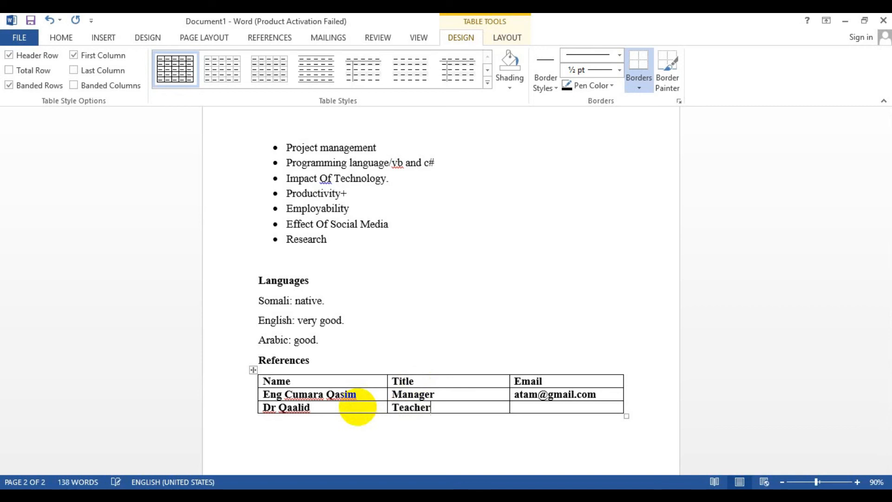
key(Tab)
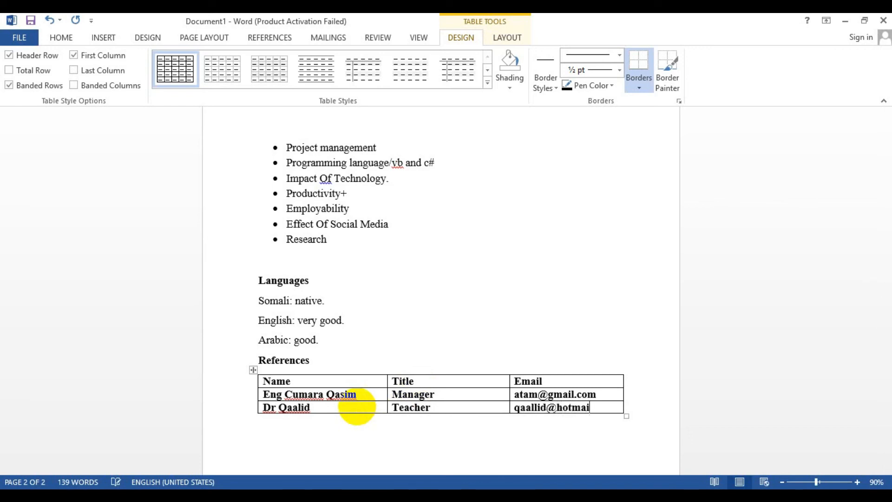
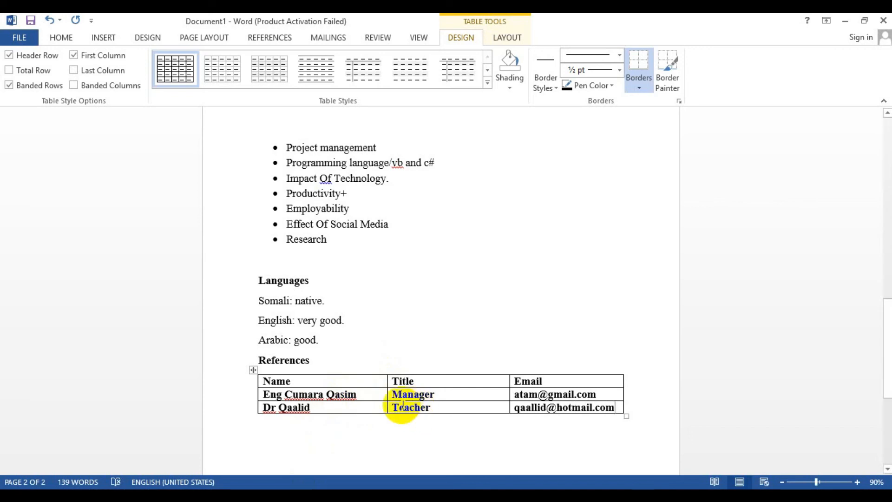
Convert the whole references table to text
click(255, 370)
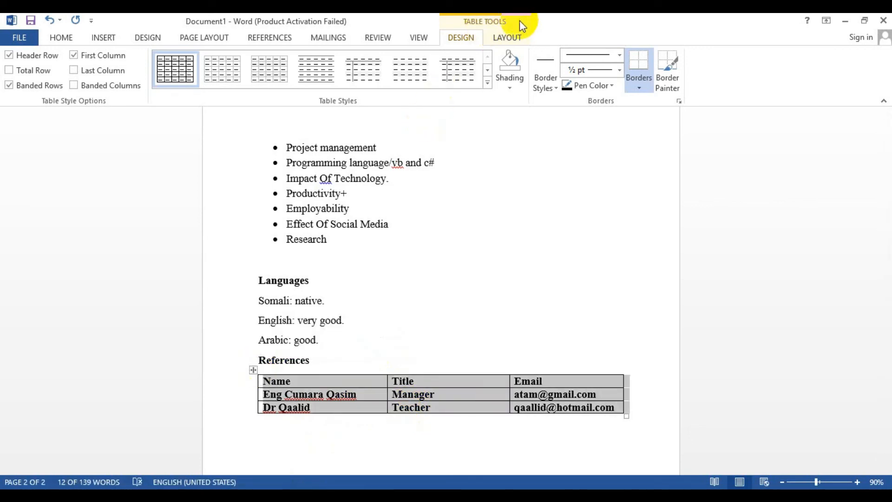
click(511, 37)
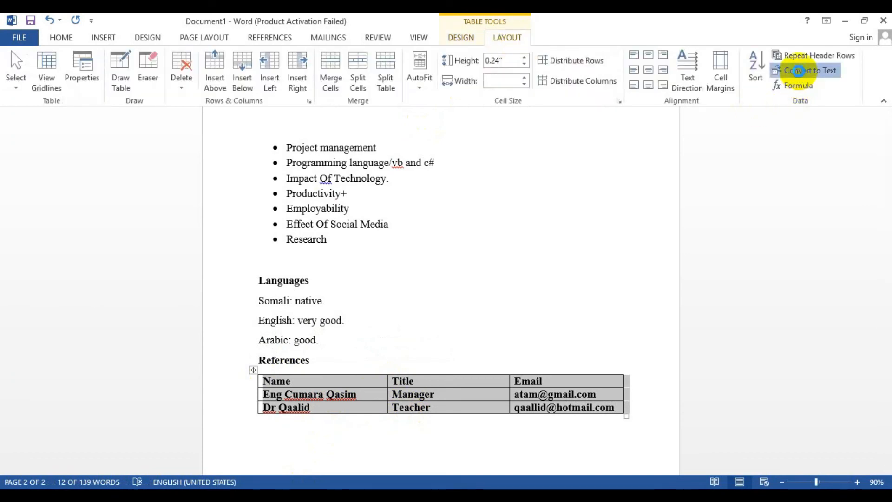
click(807, 71)
click(432, 298)
click(442, 457)
Scroll through the document to review the finished CV sections
scroll(545, 324, up, 15)
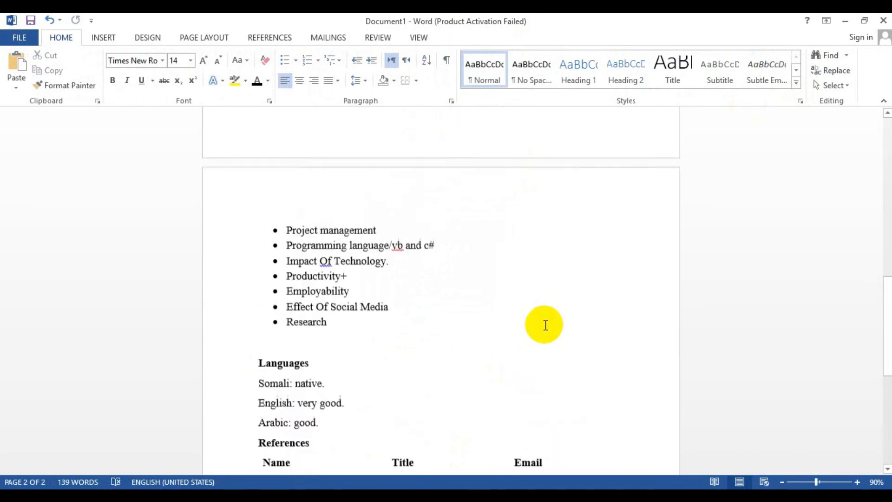
scroll(545, 327, down, 15)
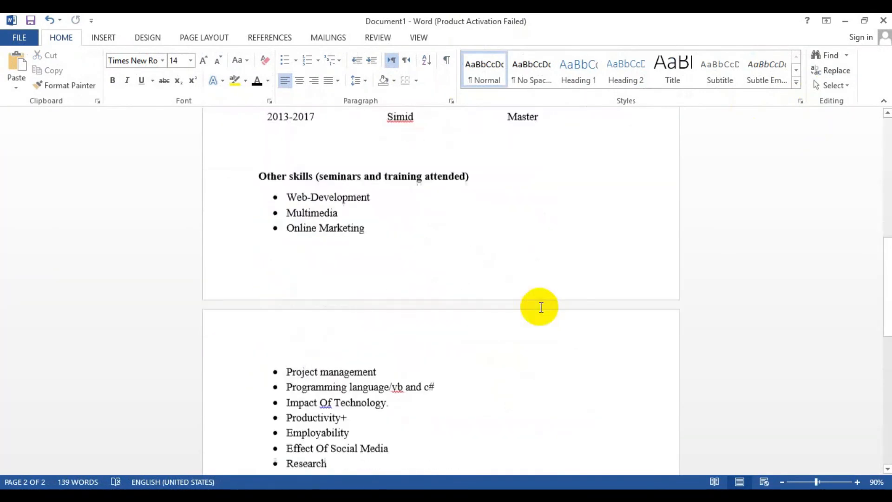
scroll(543, 313, up, 8)
scroll(543, 313, up, 9)
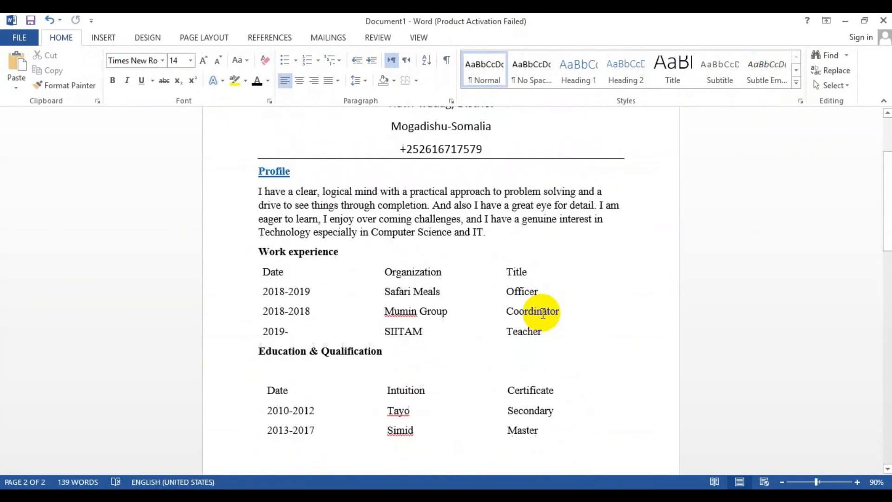
scroll(543, 312, down, 14)
scroll(543, 310, down, 3)
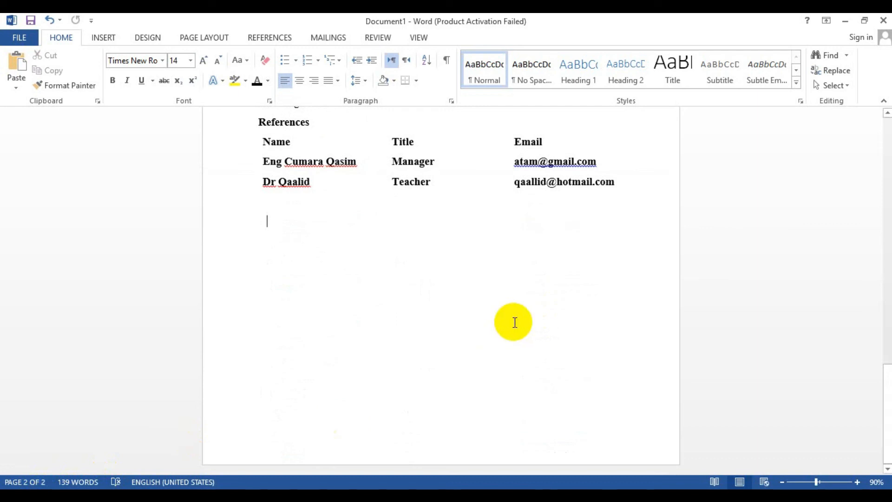
scroll(513, 322, up, 9)
scroll(515, 325, up, 10)
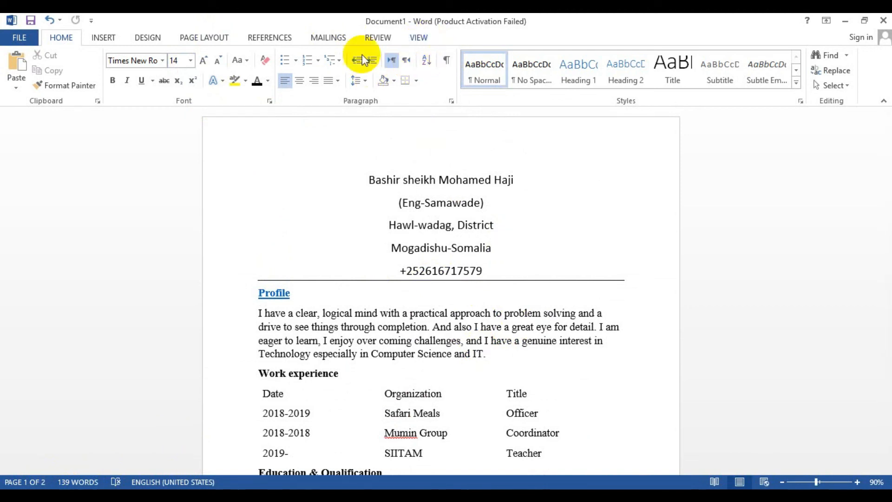
Edit the footer and enter the CV owner's e-mail address in it
click(102, 41)
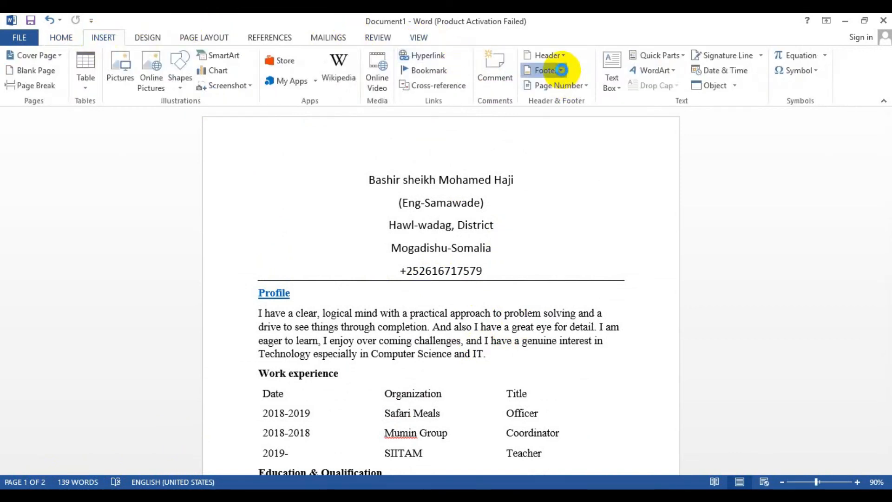
click(562, 72)
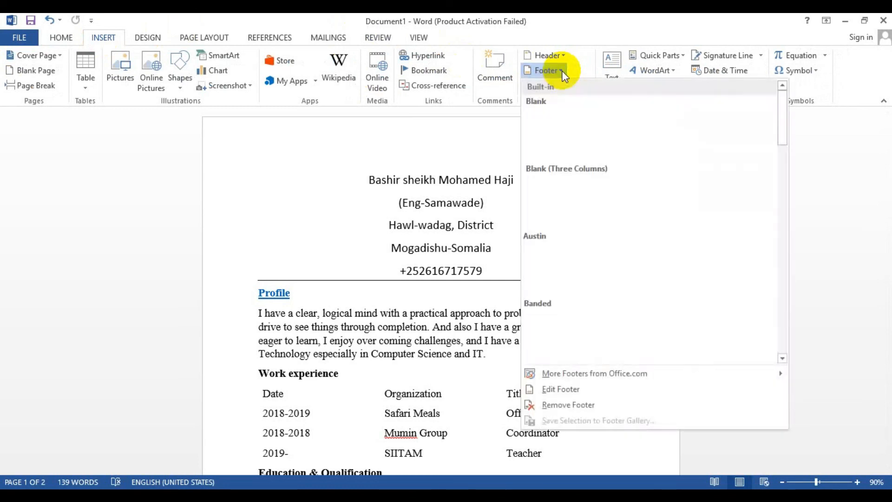
click(557, 385)
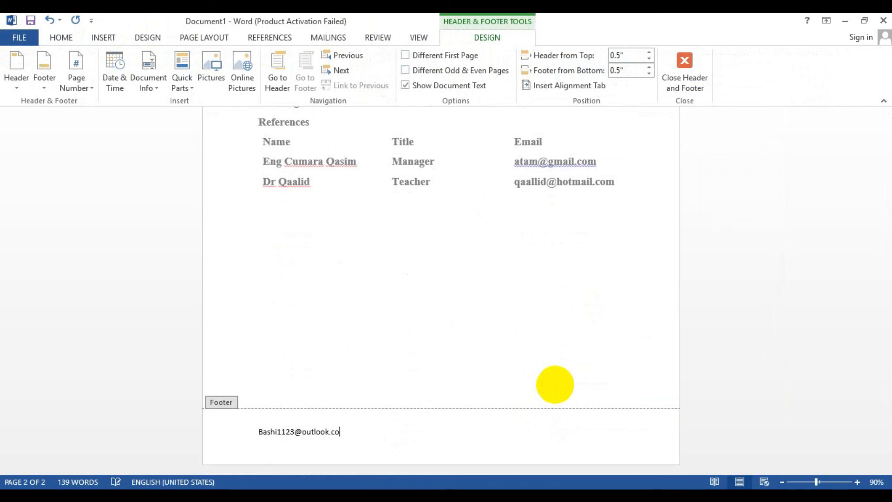
Enlarge the footer text by five font-size steps and leave footer editing
key(ctrl+a)
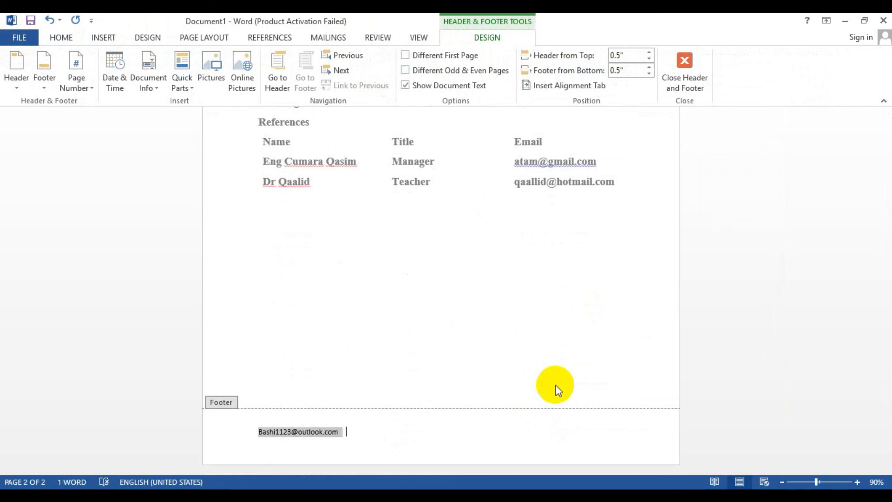
key(ctrl+shift+period)
key(ctrl+shift+period)
key(ctrl+shift+period)
key(ctrl+shift+period)
key(ctrl+shift+period)
key(ctrl+shift+period)
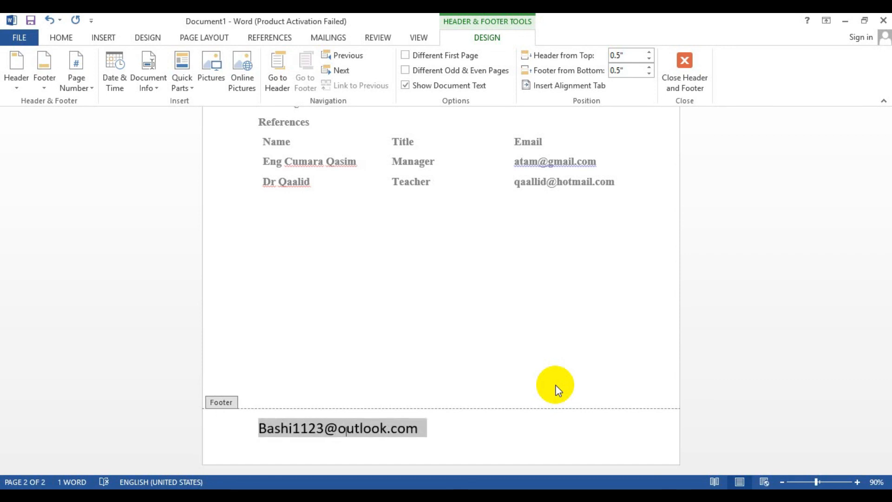
double_click(461, 292)
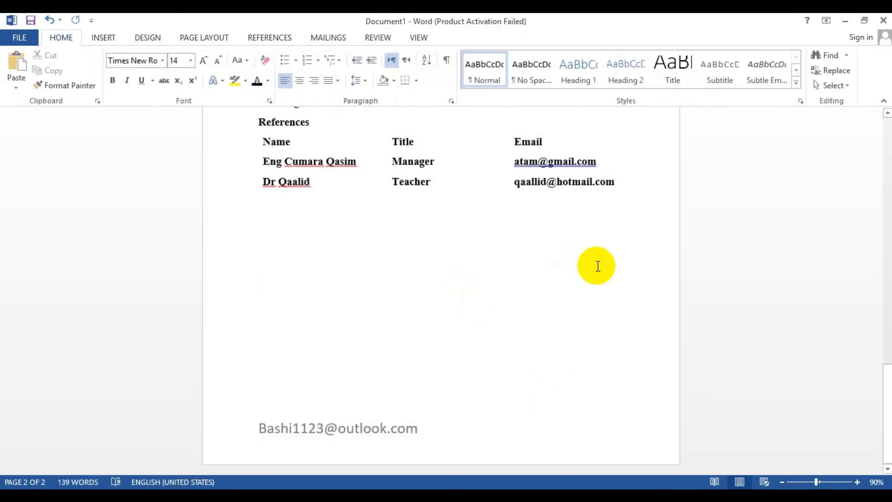
Center the e-mail address in the footer and return to the document body
scroll(596, 265, up, 5)
scroll(600, 272, up, 8)
scroll(602, 273, down, 4)
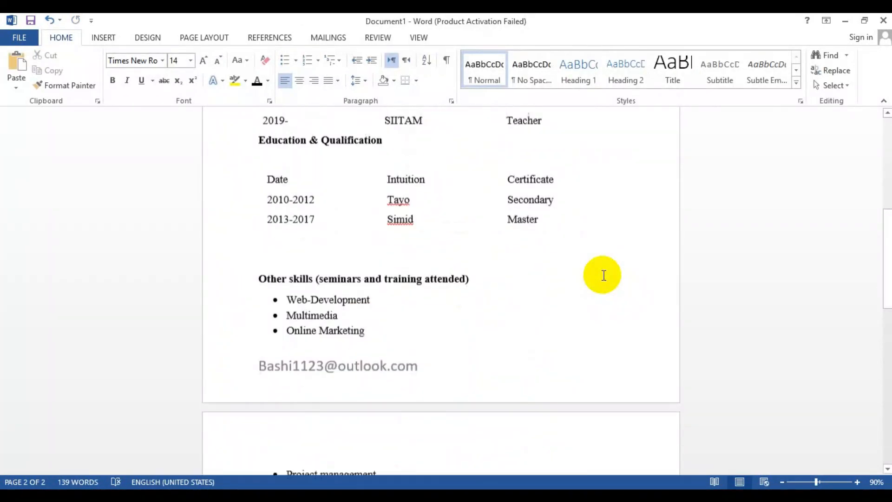
double_click(393, 309)
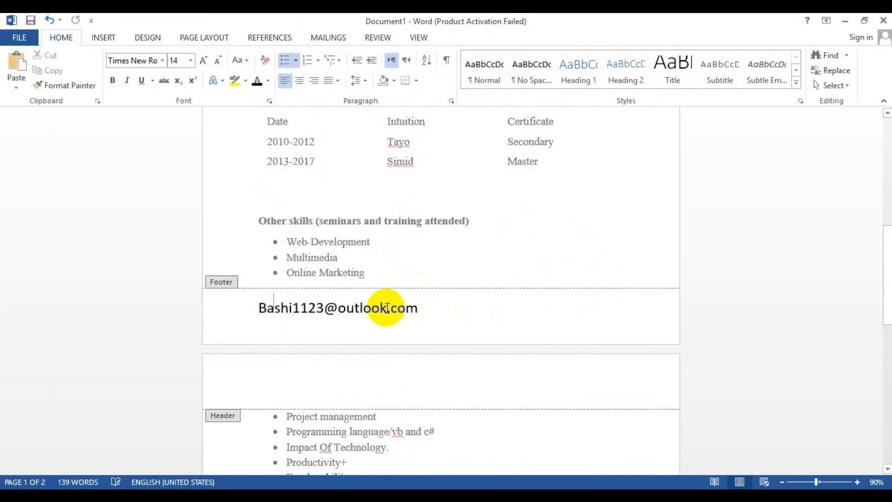
key(ctrl+e)
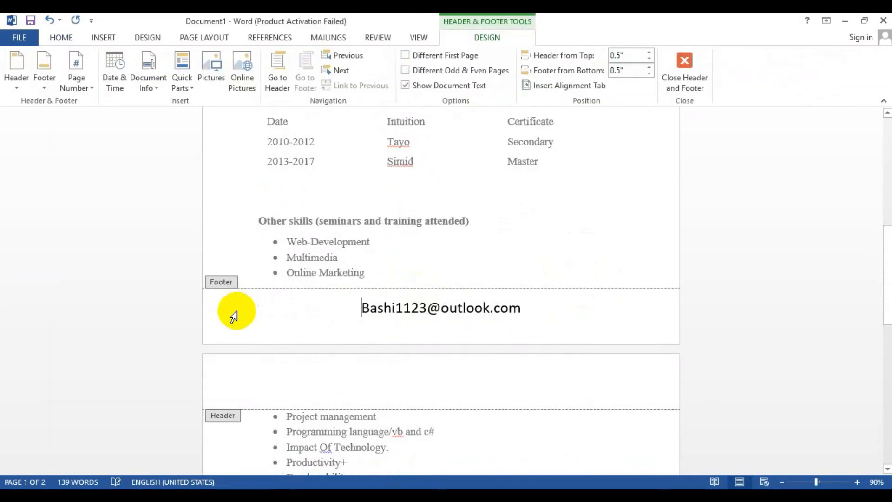
double_click(427, 212)
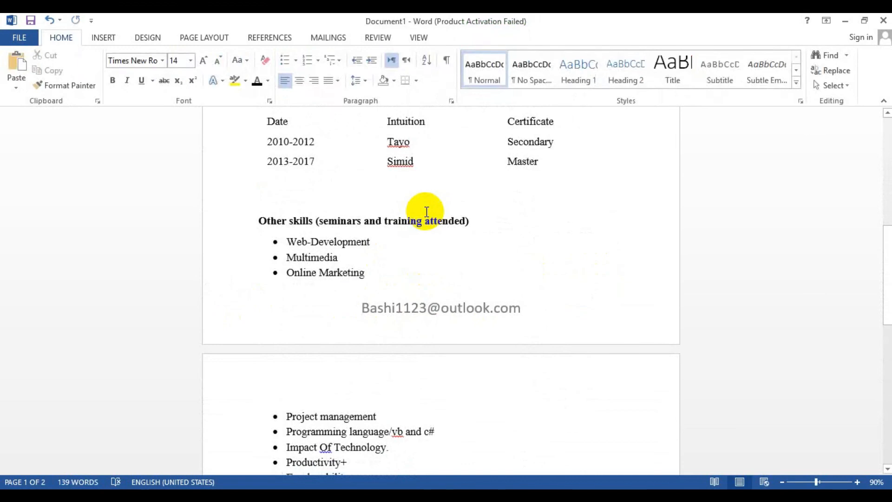
Scroll through the pages to check the layout with the new footer
scroll(427, 211, down, 10)
scroll(425, 195, up, 3)
scroll(424, 199, down, 3)
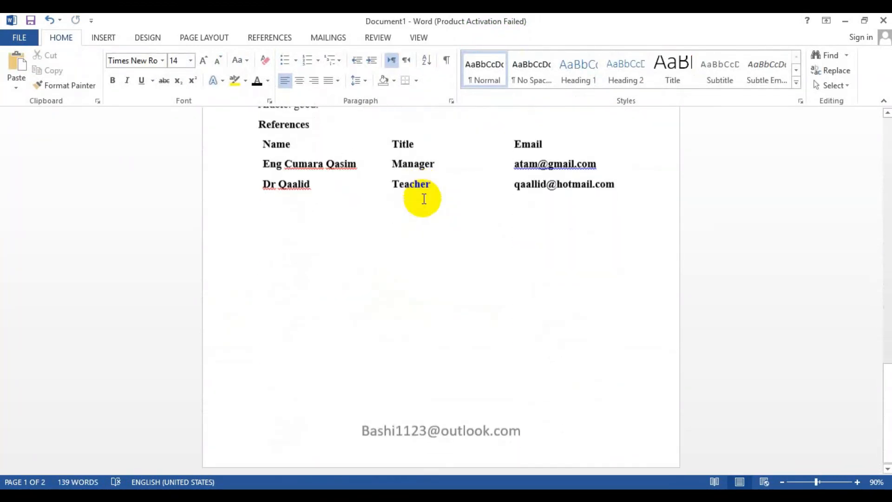
scroll(424, 199, up, 15)
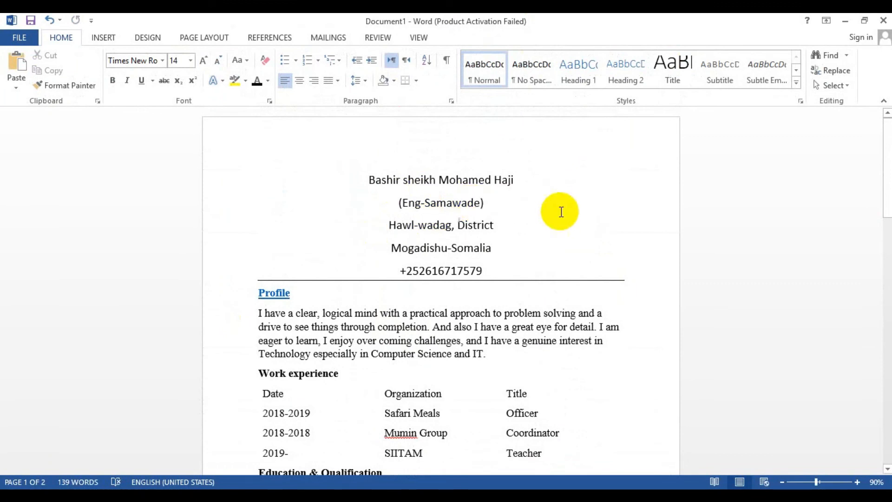
scroll(554, 235, down, 1)
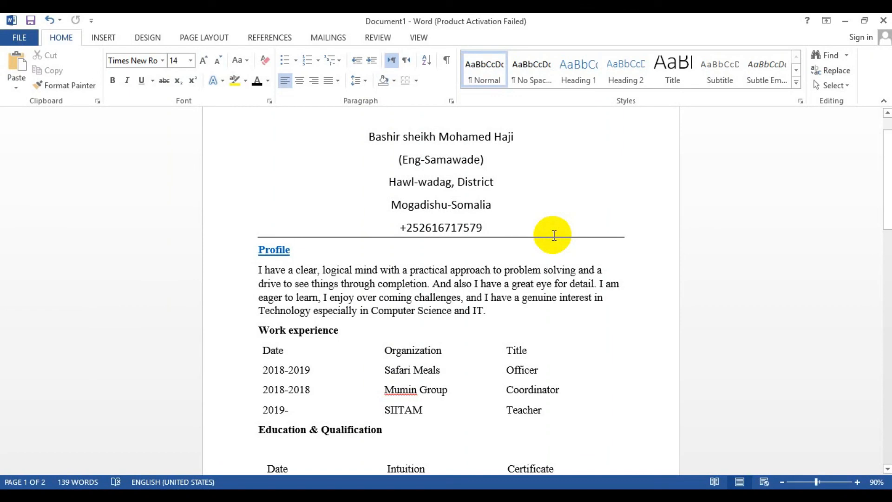
scroll(554, 235, down, 6)
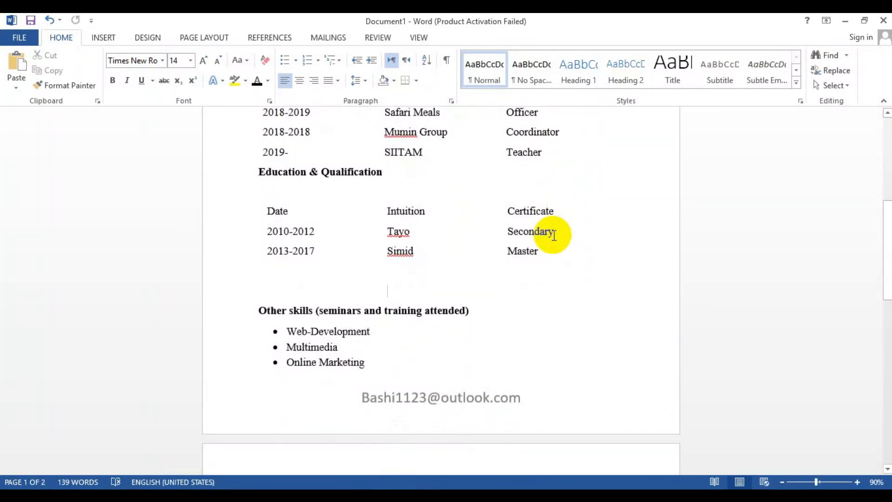
scroll(554, 235, down, 1)
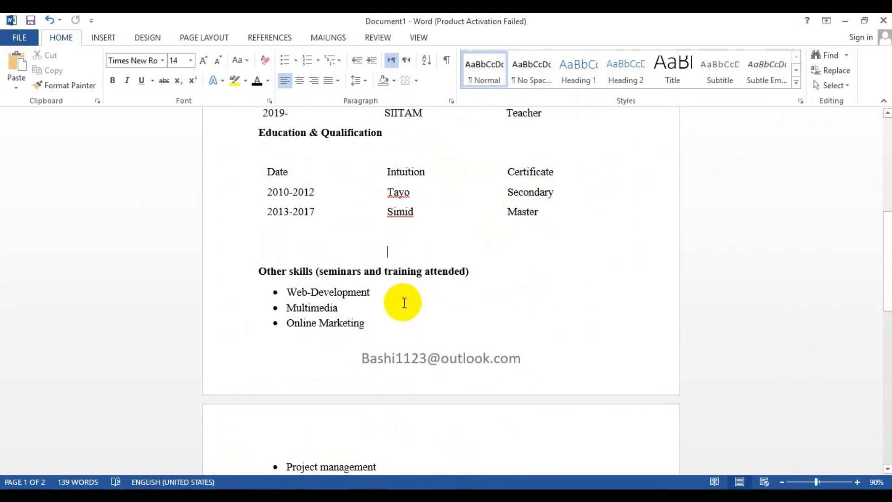
scroll(403, 299, up, 5)
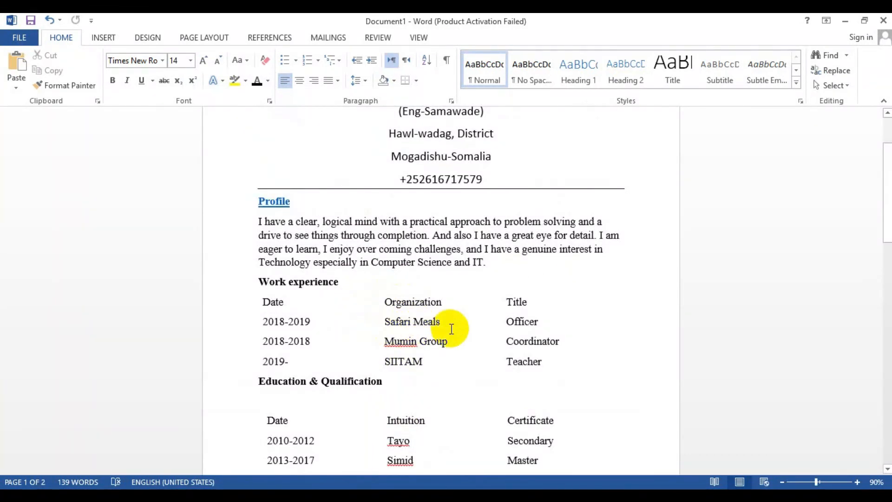
scroll(447, 307, down, 10)
scroll(445, 294, down, 7)
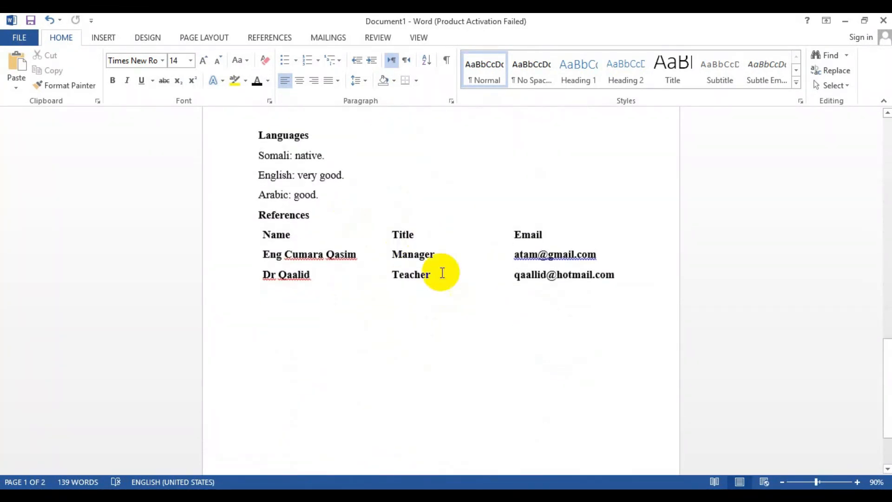
scroll(428, 271, up, 18)
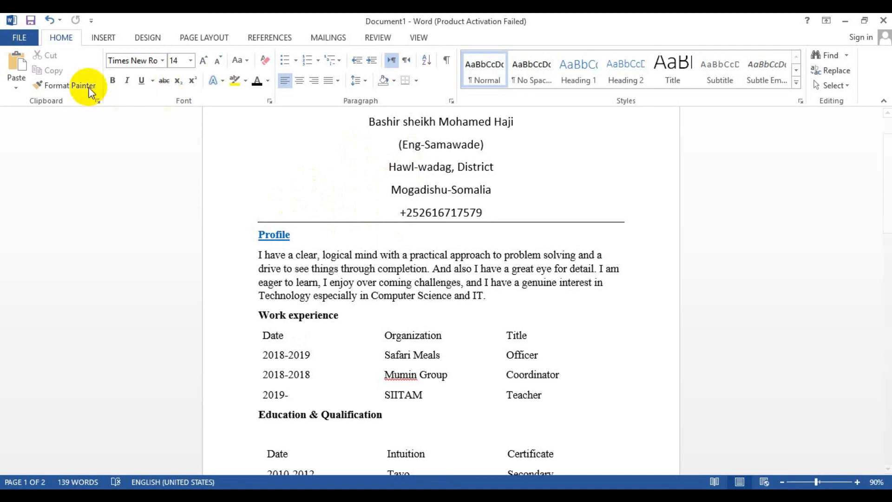
Save the CV to the Desktop as a PDF with the default file name
click(22, 41)
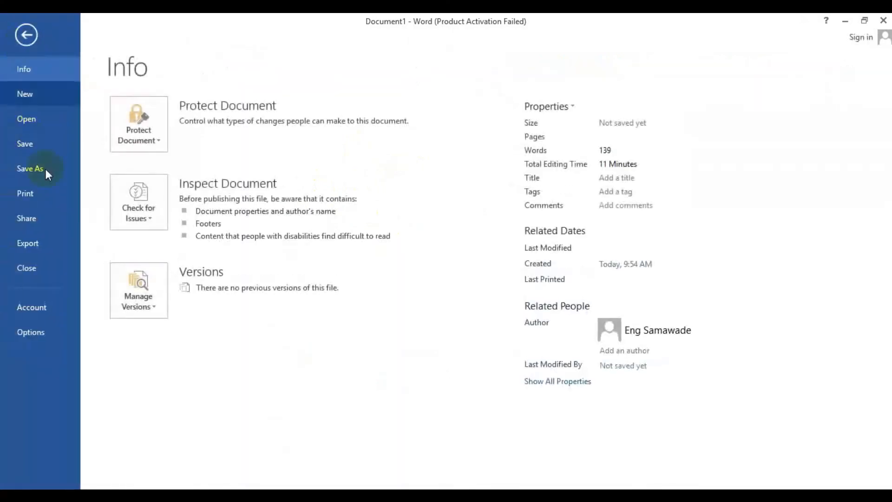
click(41, 167)
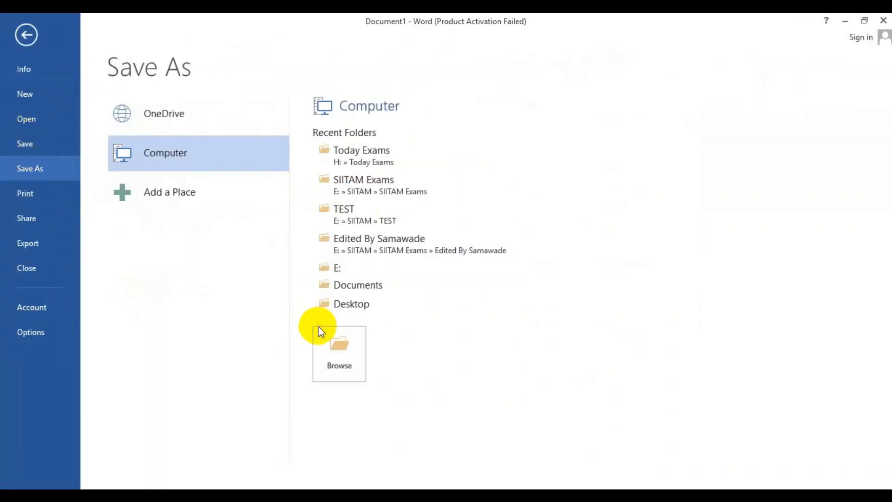
click(339, 352)
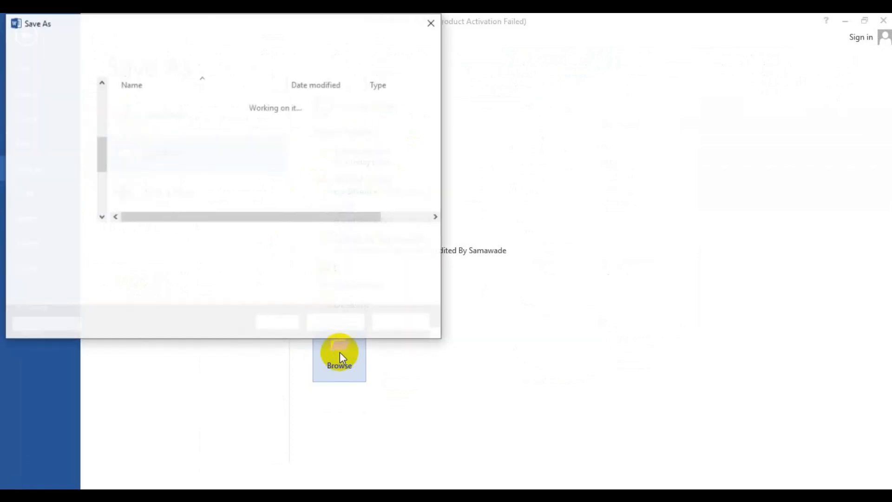
click(64, 124)
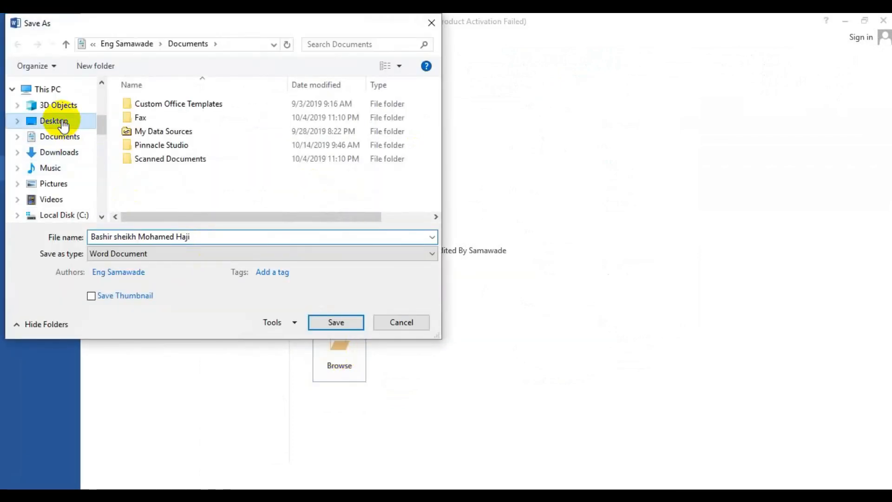
click(102, 252)
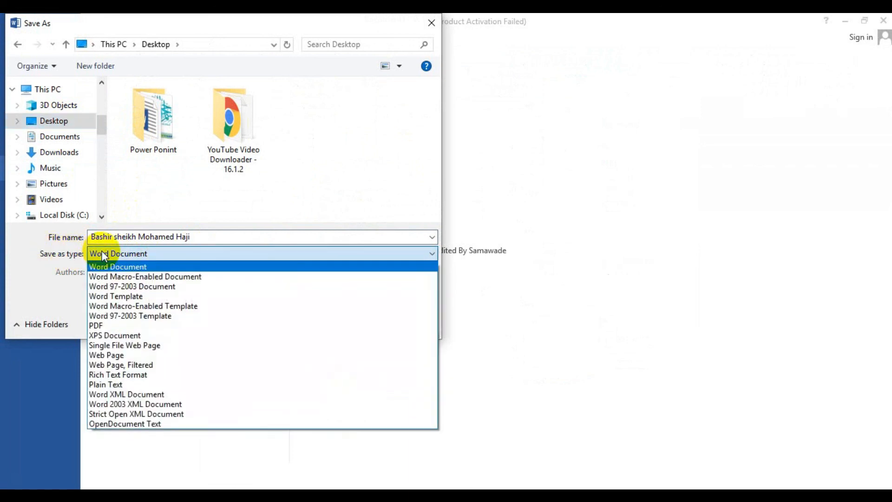
click(95, 325)
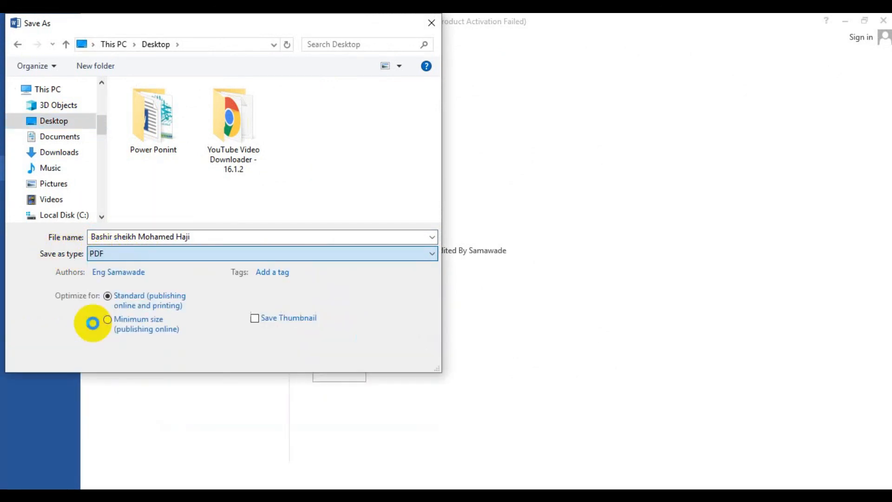
click(327, 354)
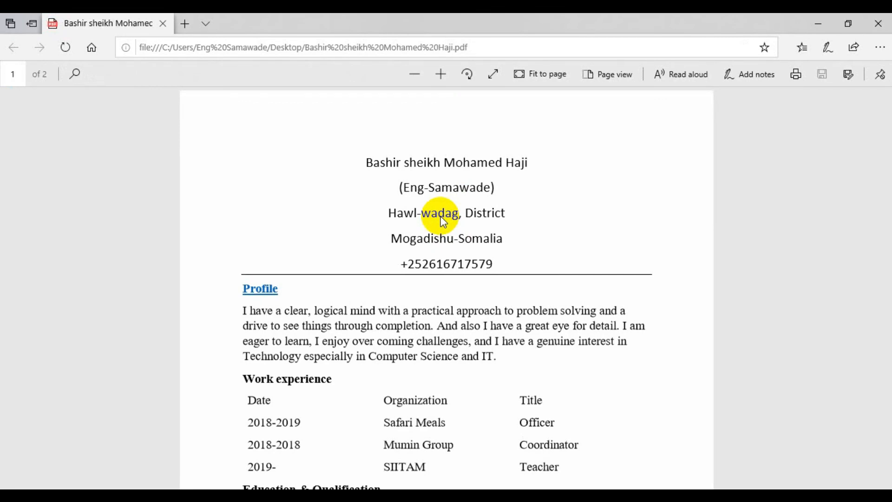
Scroll through the exported PDF in the browser, then return to the Word document
scroll(442, 215, down, 20)
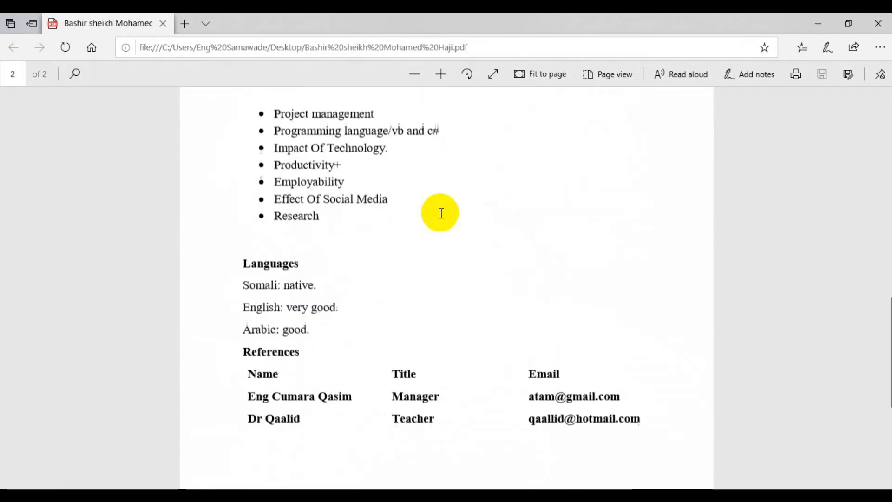
scroll(442, 215, up, 20)
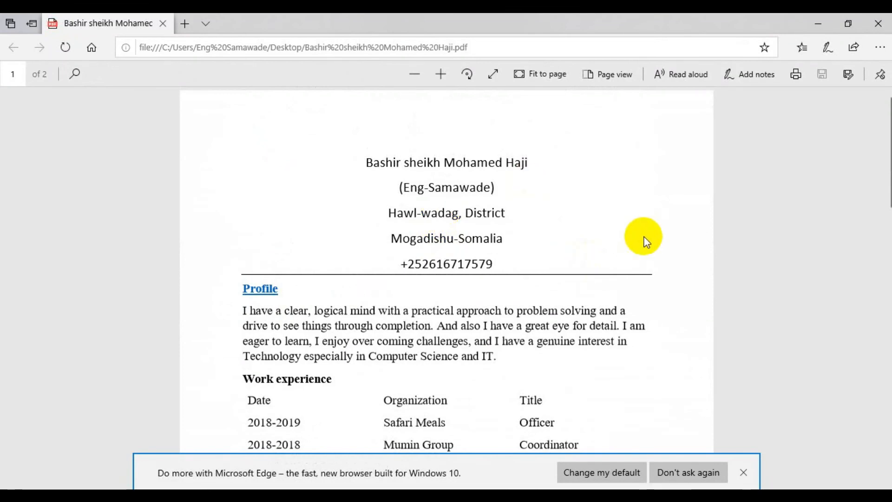
mouse_move(408, 462)
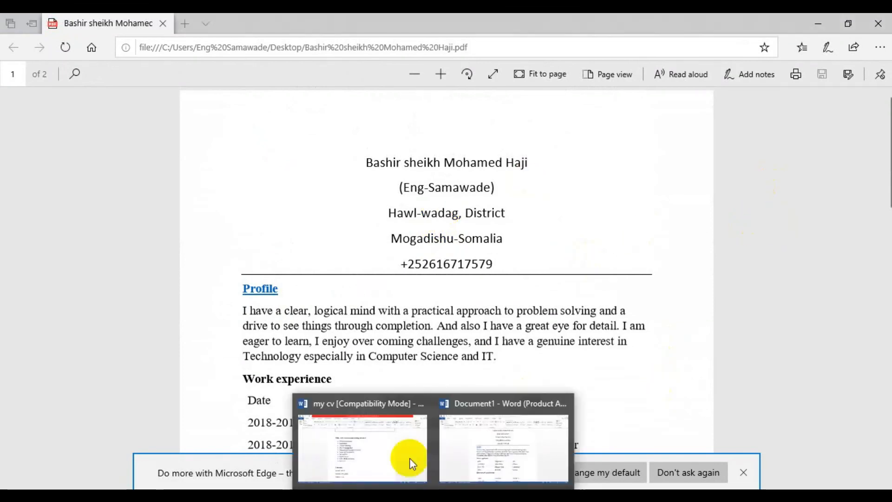
click(493, 446)
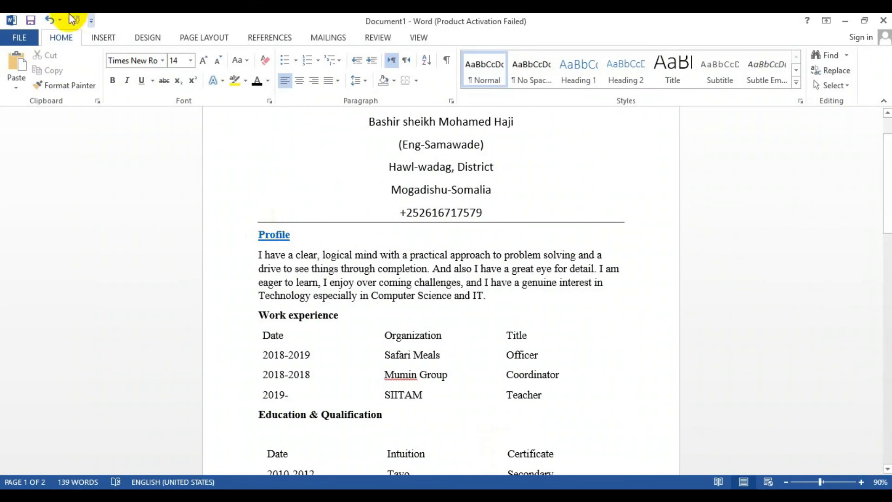
Save the document as a Word document on the Desktop with the same file name
click(11, 37)
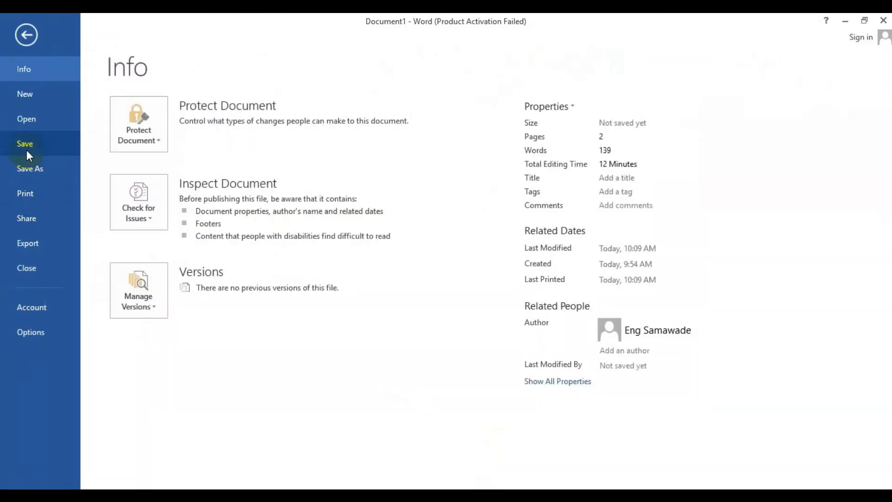
click(26, 150)
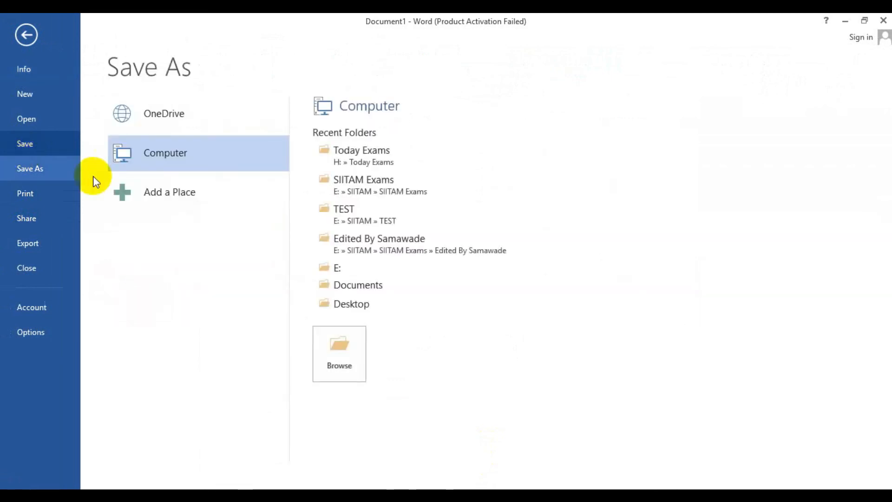
click(335, 354)
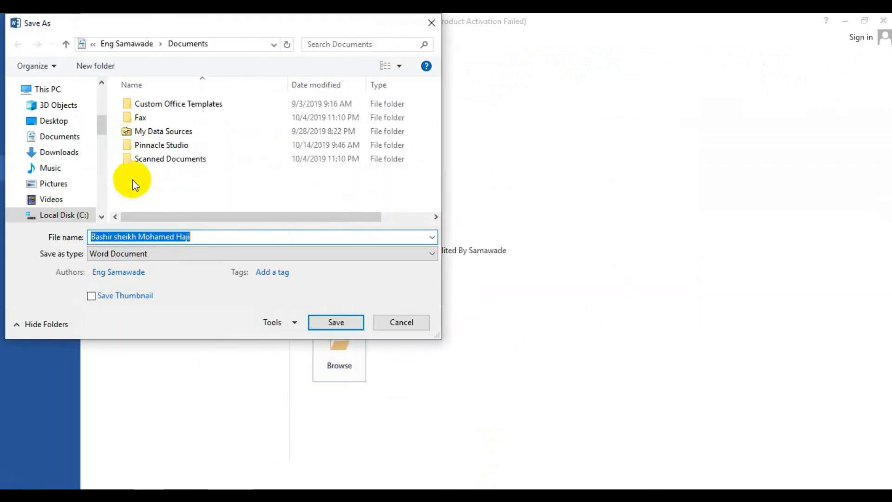
click(53, 121)
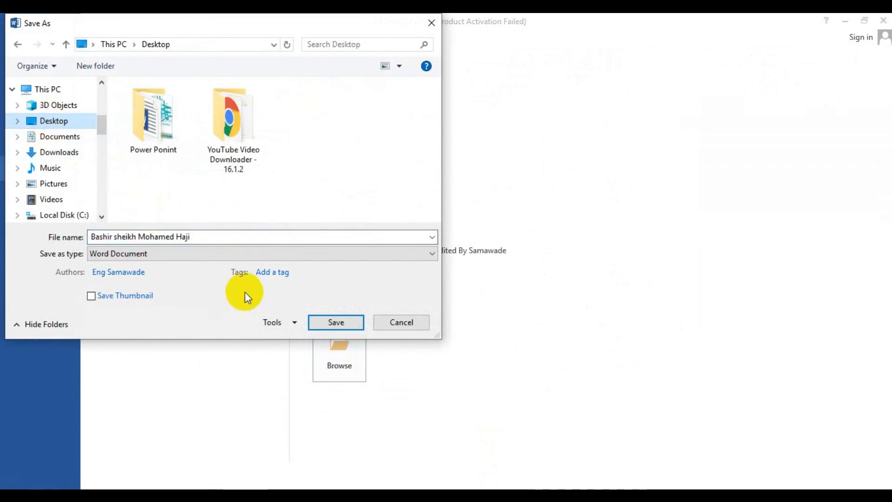
click(339, 318)
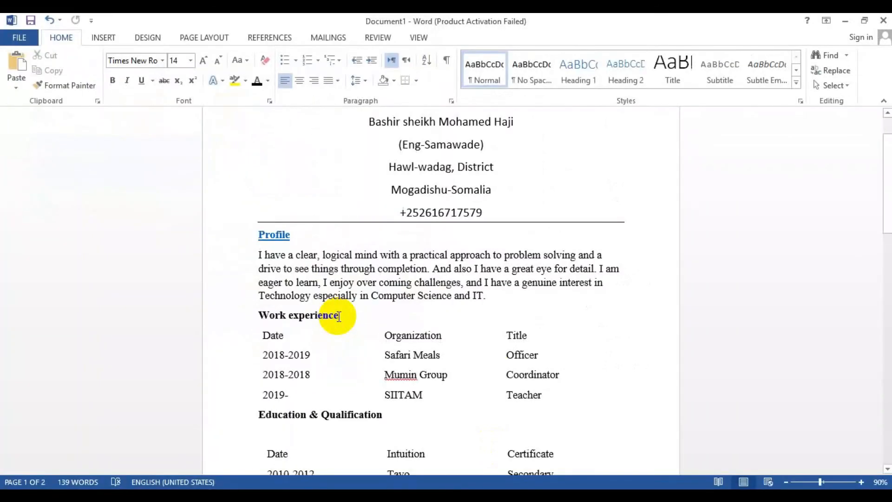